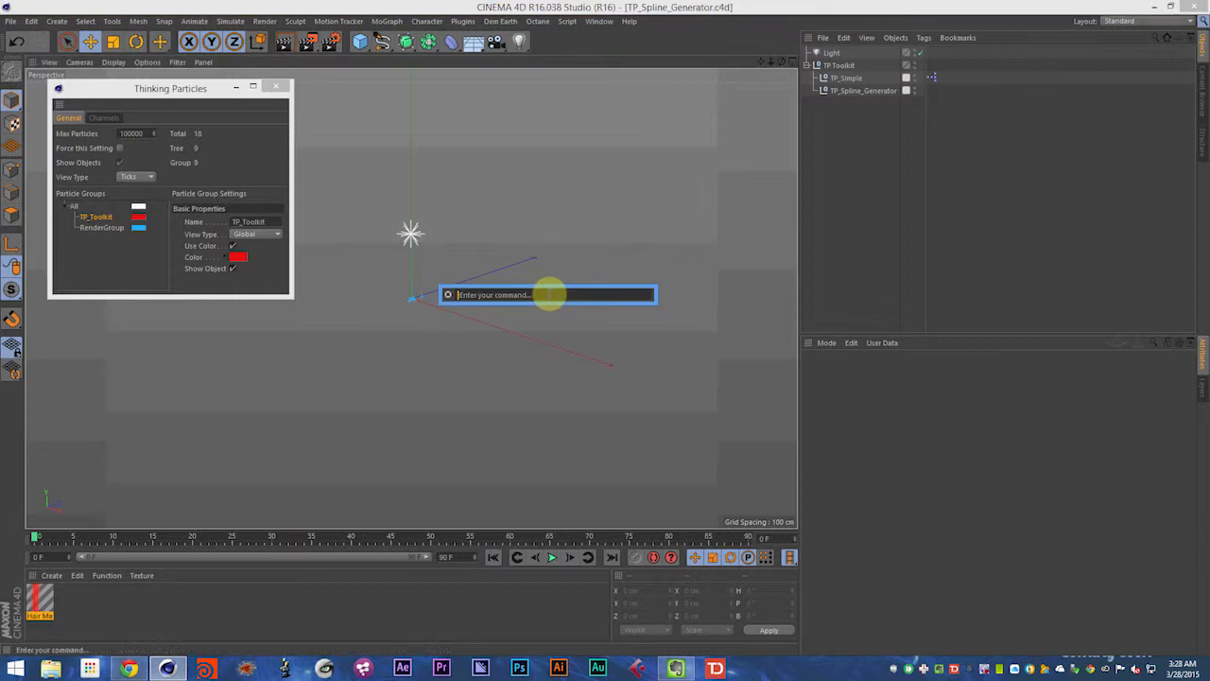
Step: Open TP Toolkit through the command search, look over its emitters, dynamics, utilities and renderers, and close it
type("tool")
key("Return")
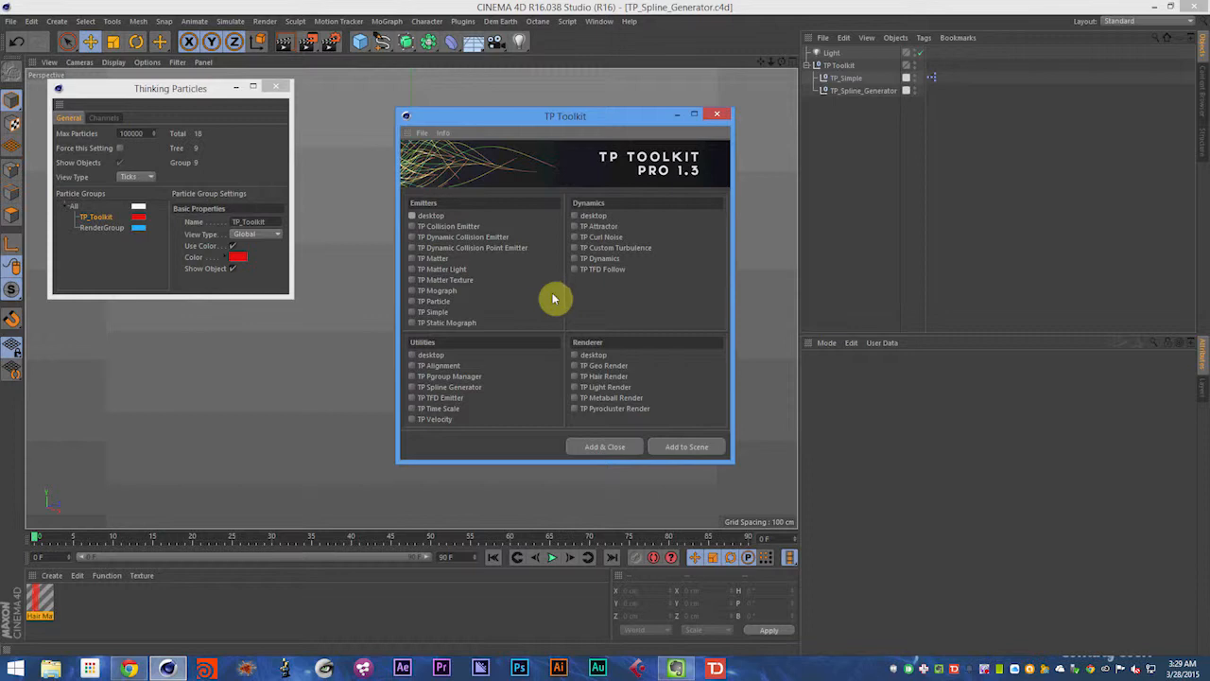
left_click_drag(627, 118, 546, 120)
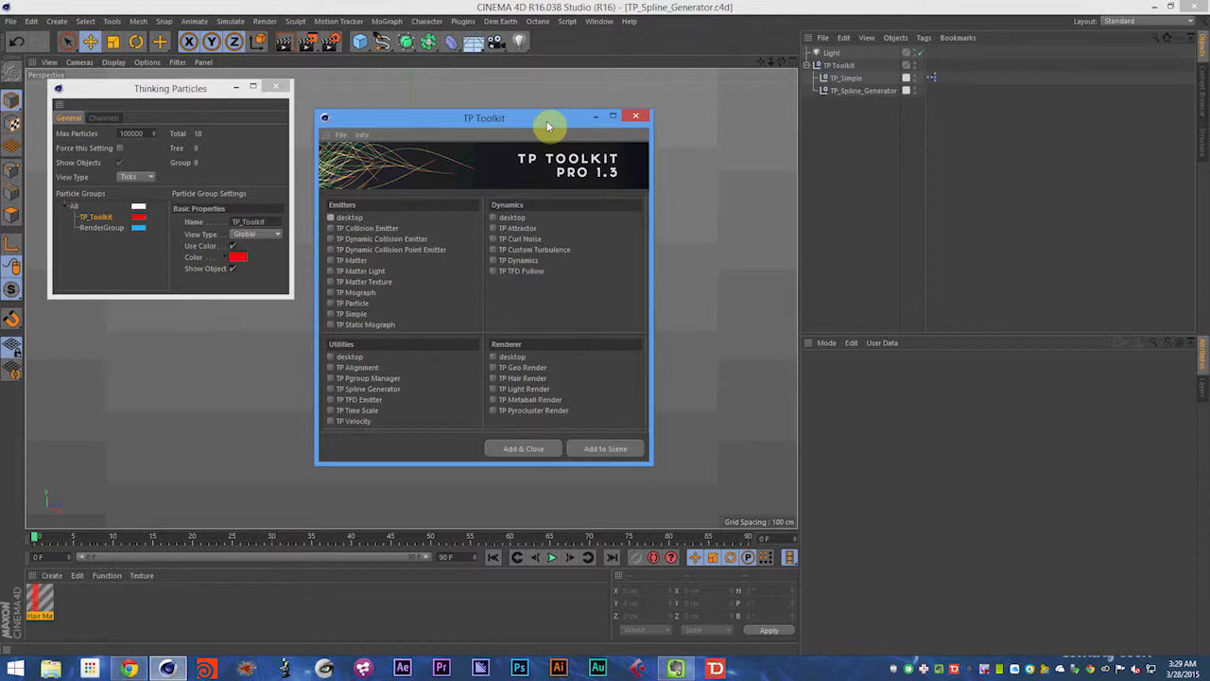
left_click_drag(546, 120, 515, 120)
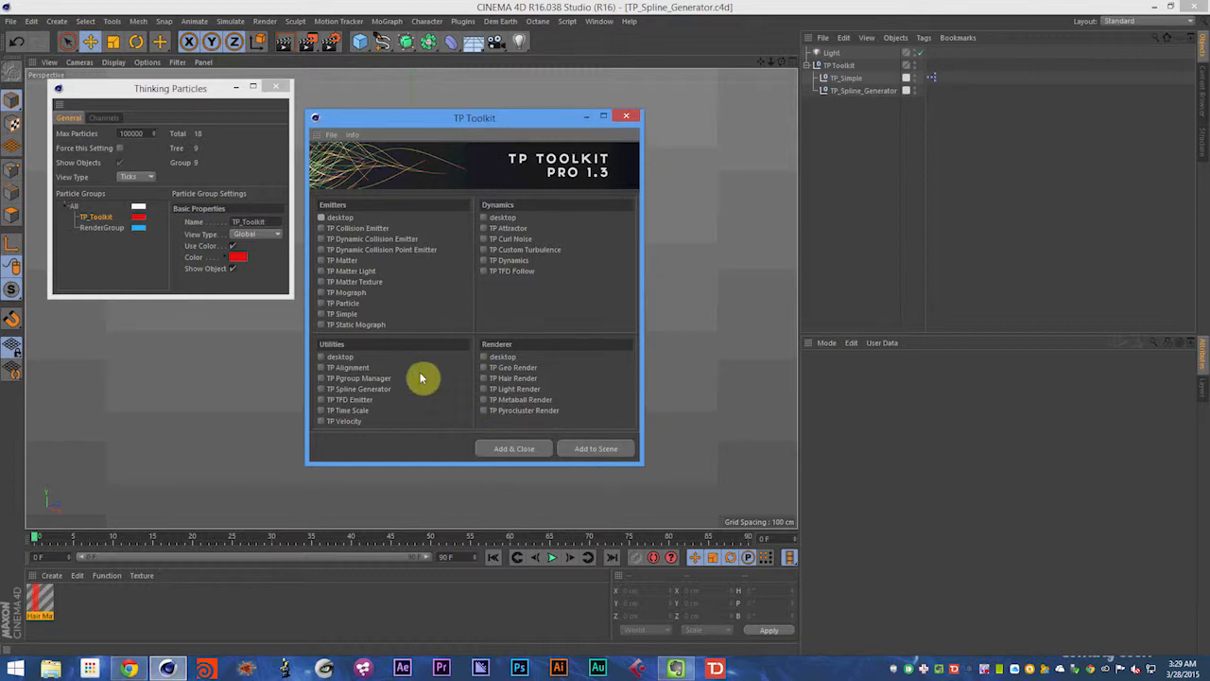
left_click(625, 115)
Step: Play the simulation with TP_Spline_Generator selected, stop at frame 32 and render the viewport
left_click(861, 90)
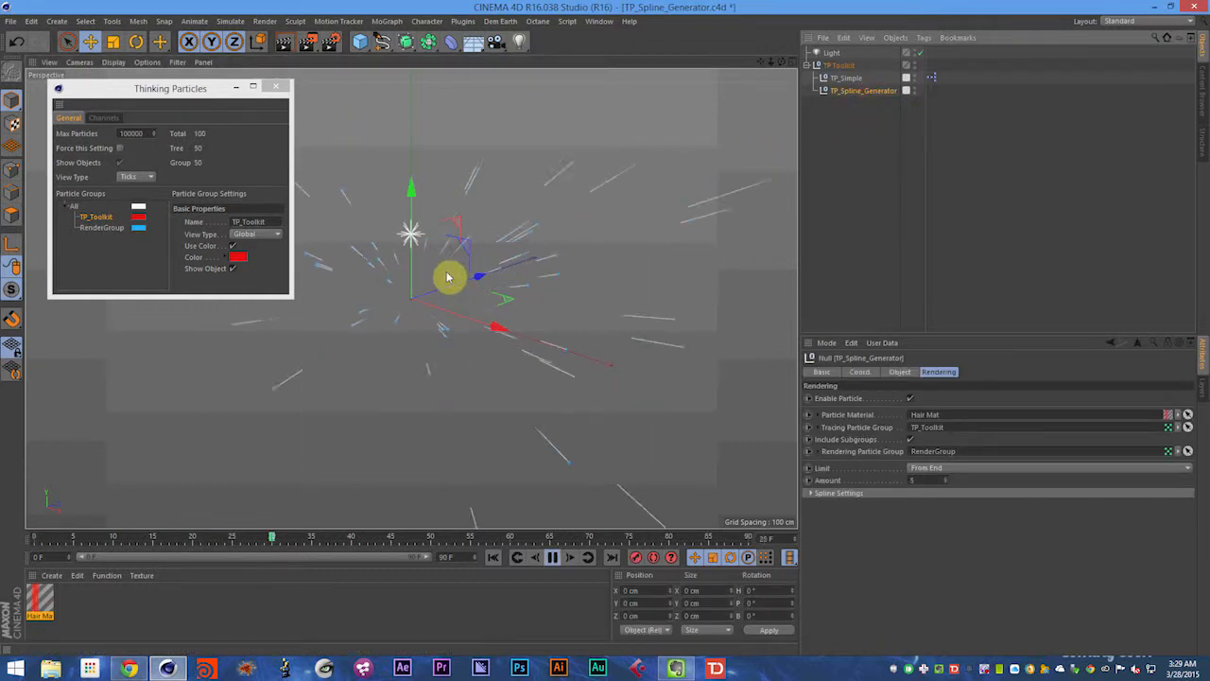
key("F8")
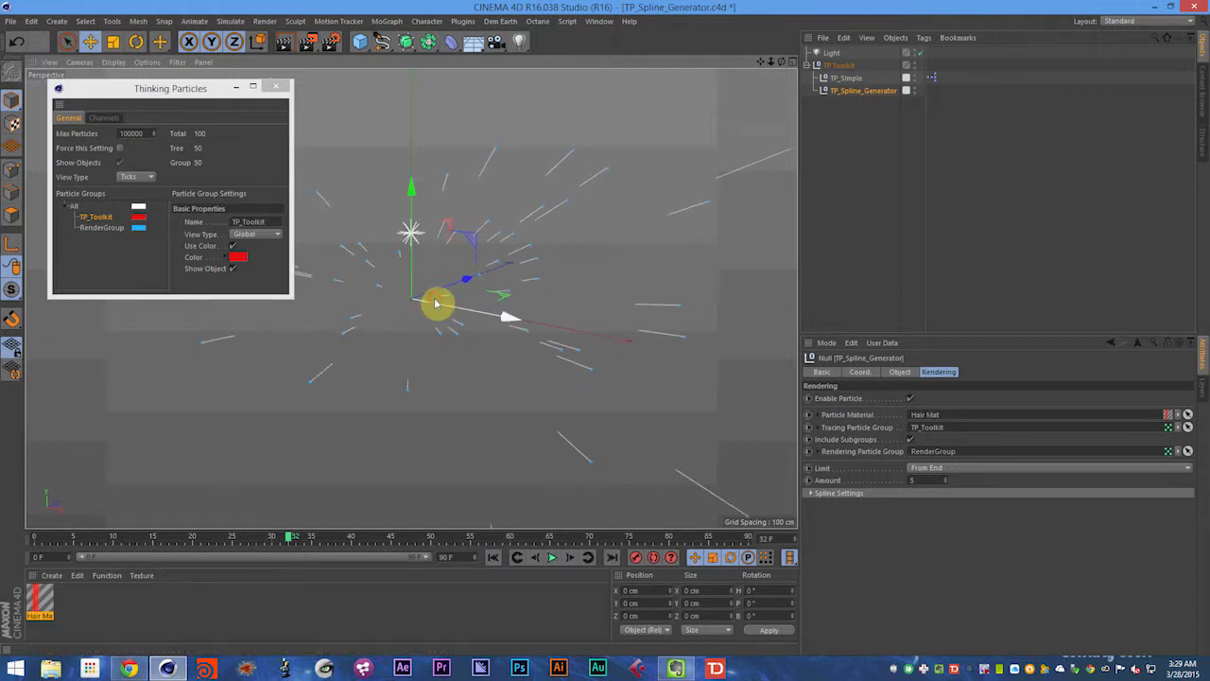
key("ctrl+r")
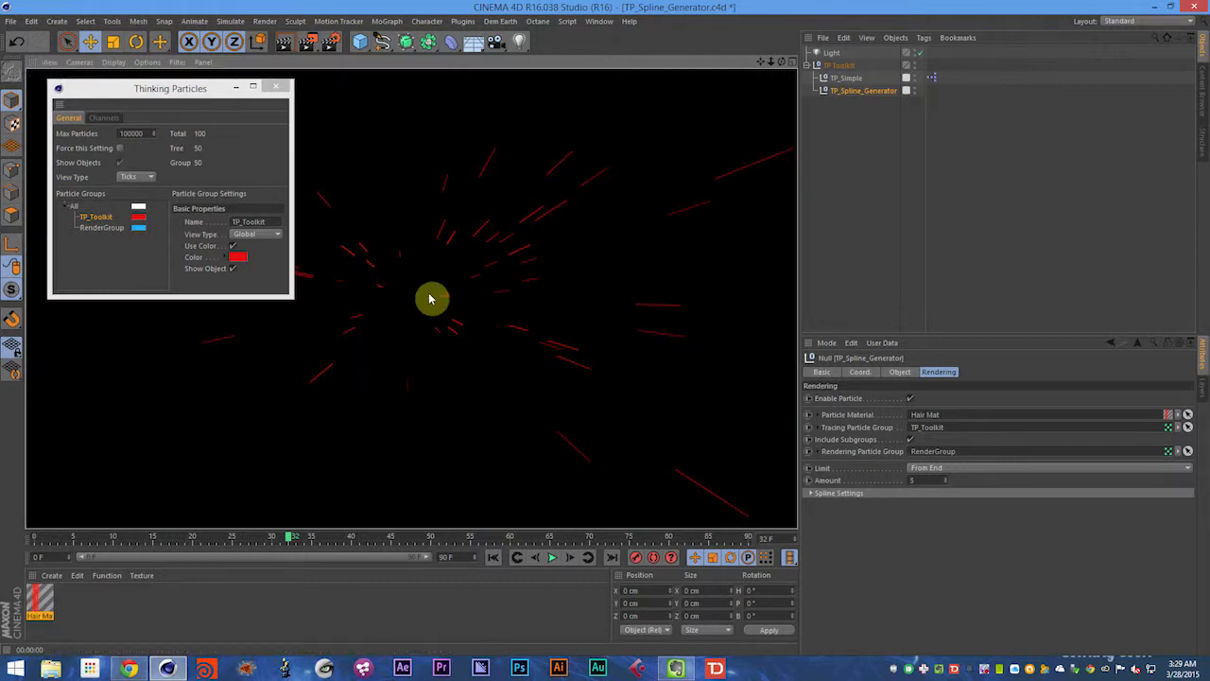
left_click_drag(135, 92, 122, 306)
Step: Return to frame 0, show TP_Simple's emission attributes and play the simulation up to frame 26
key("shift+f")
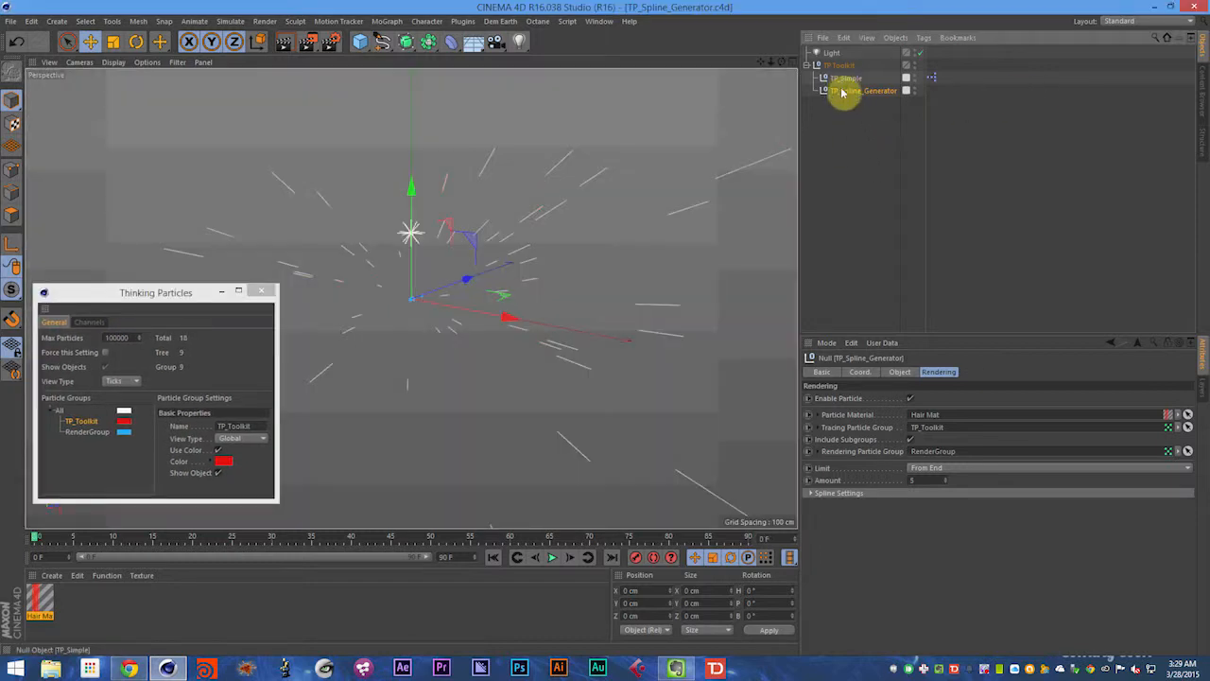
left_click(842, 93)
left_click(845, 79)
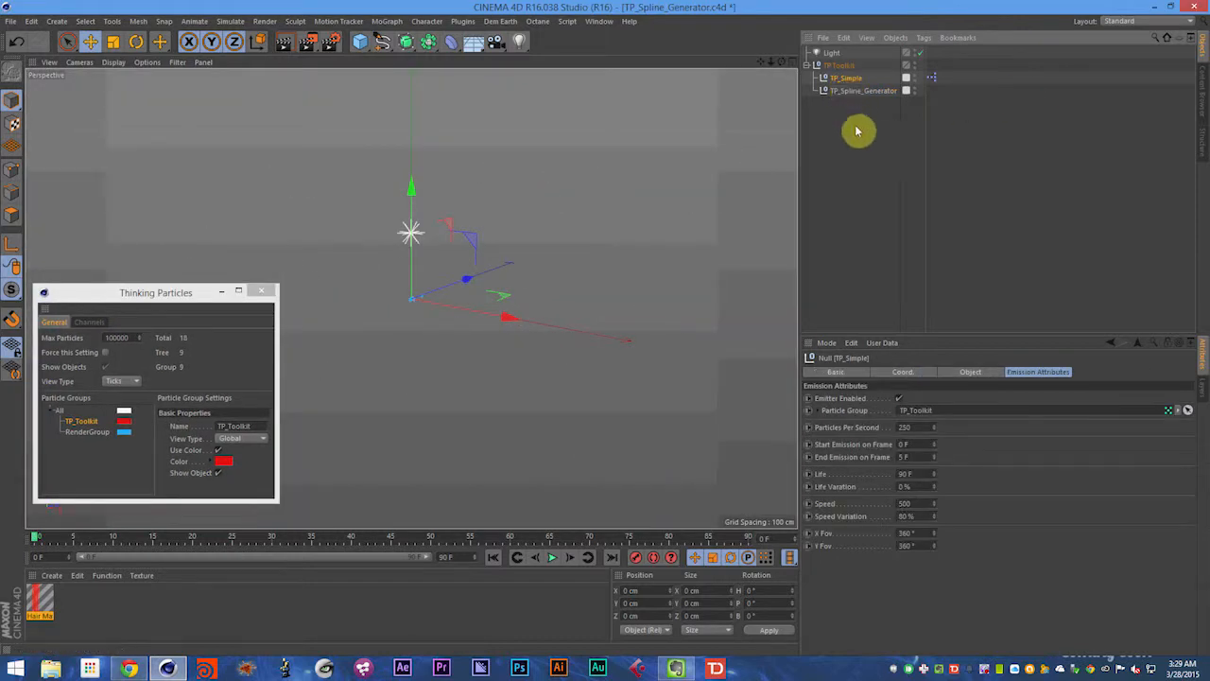
key("F8")
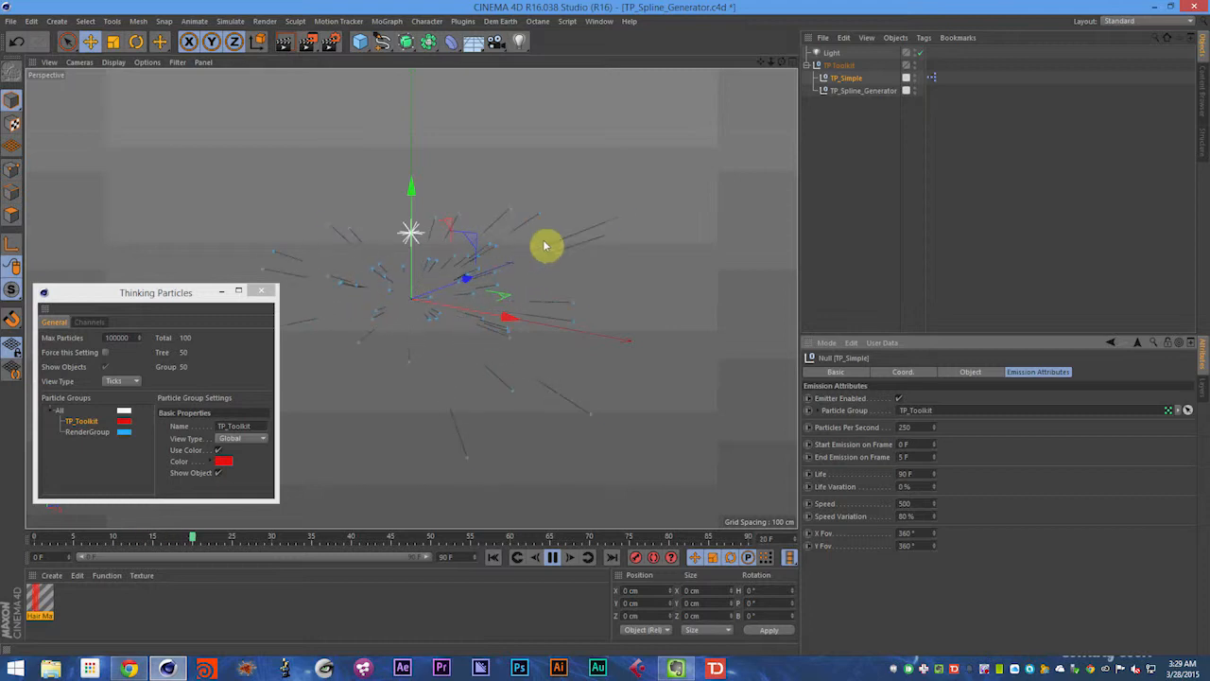
key("F8")
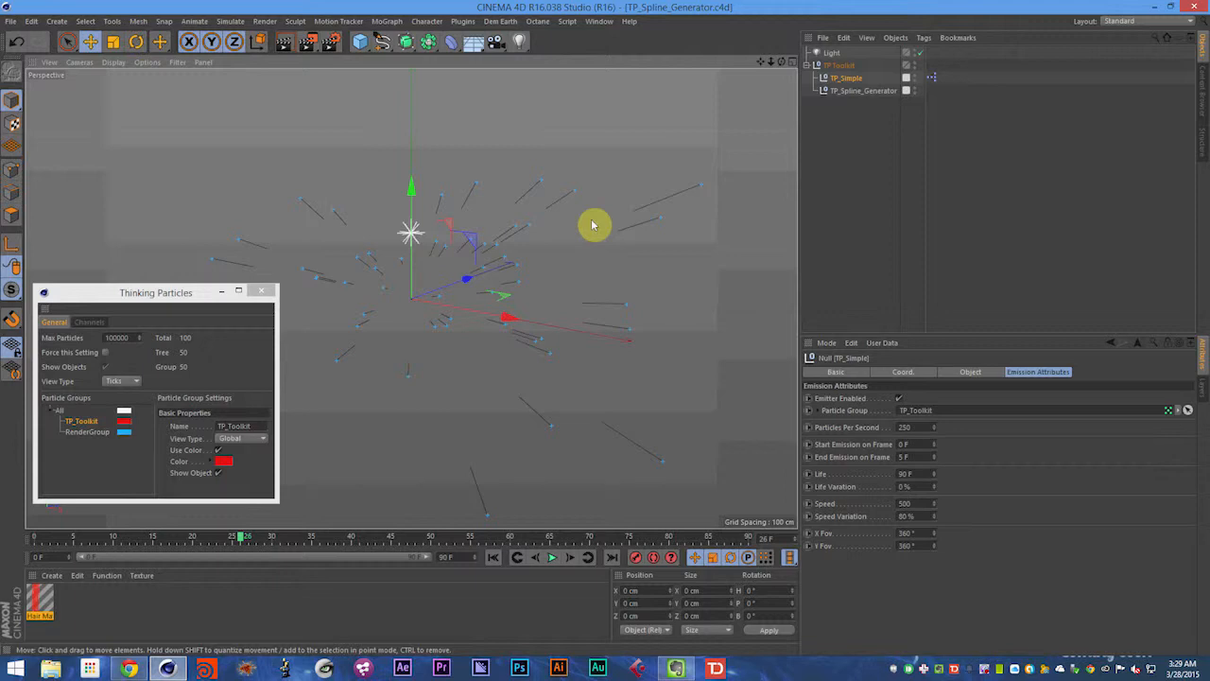
Step: Check the Hair Render effect in the render settings and close them
left_click(309, 42)
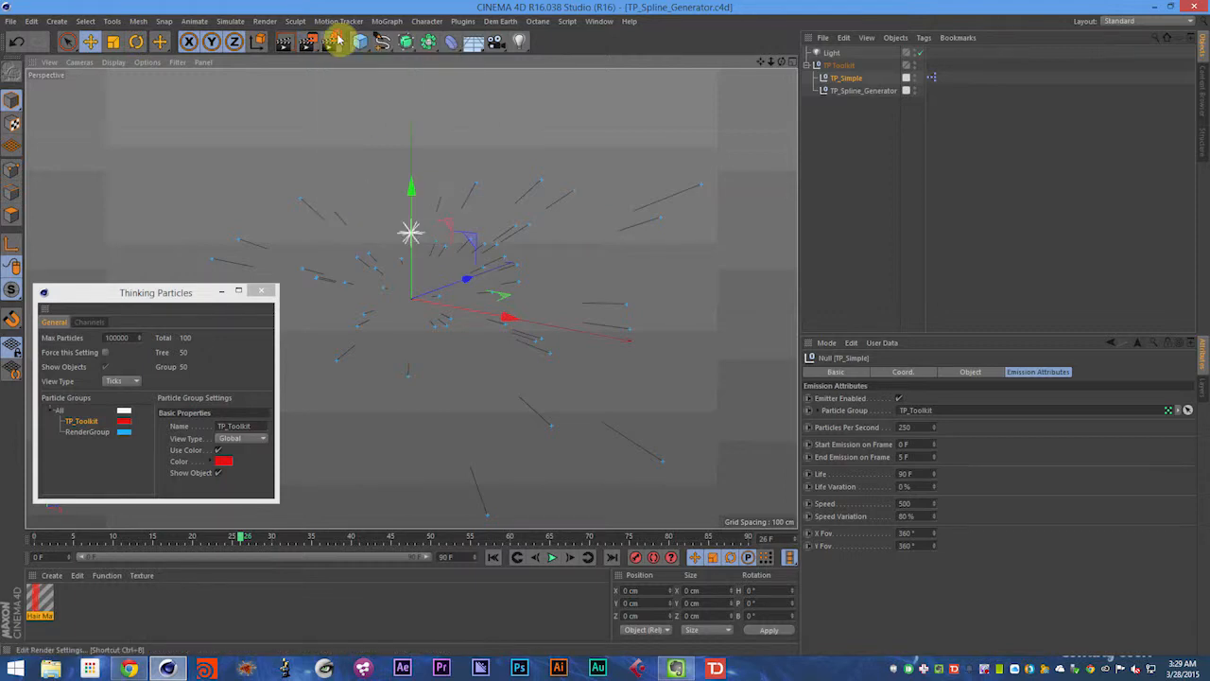
left_click(331, 42)
left_click(351, 271)
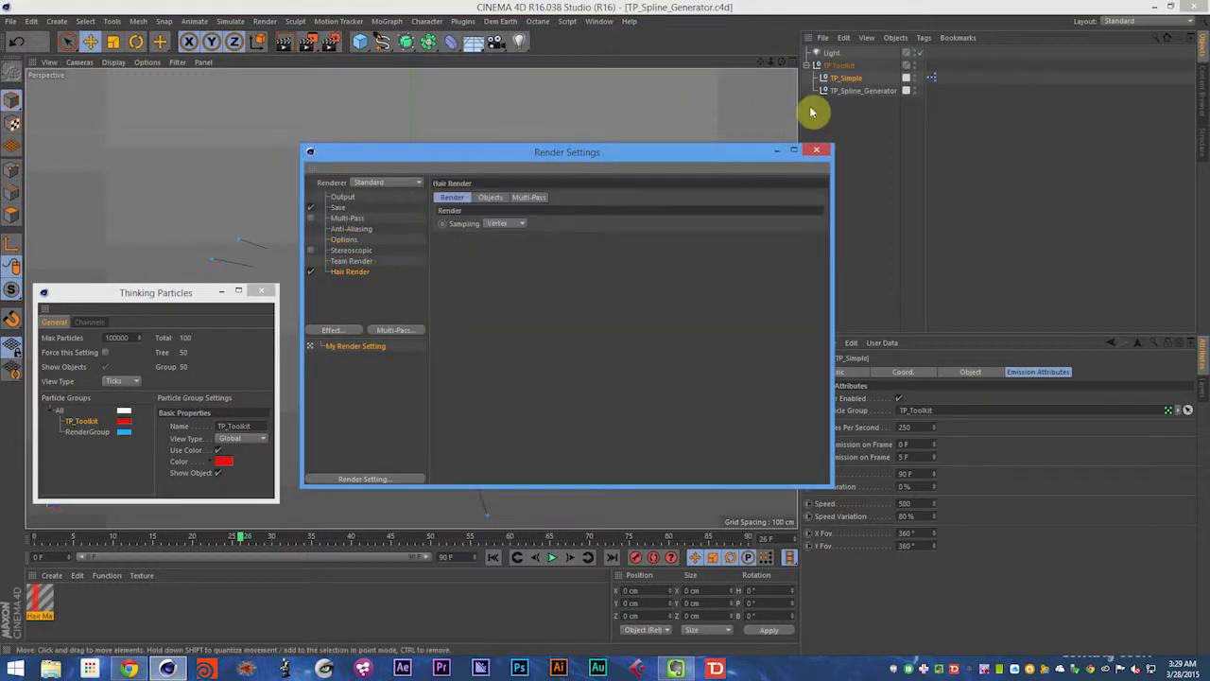
left_click(818, 152)
Step: Replay the simulation with TP_Spline_Generator selected and reposition the Thinking Particles window
left_click(863, 91)
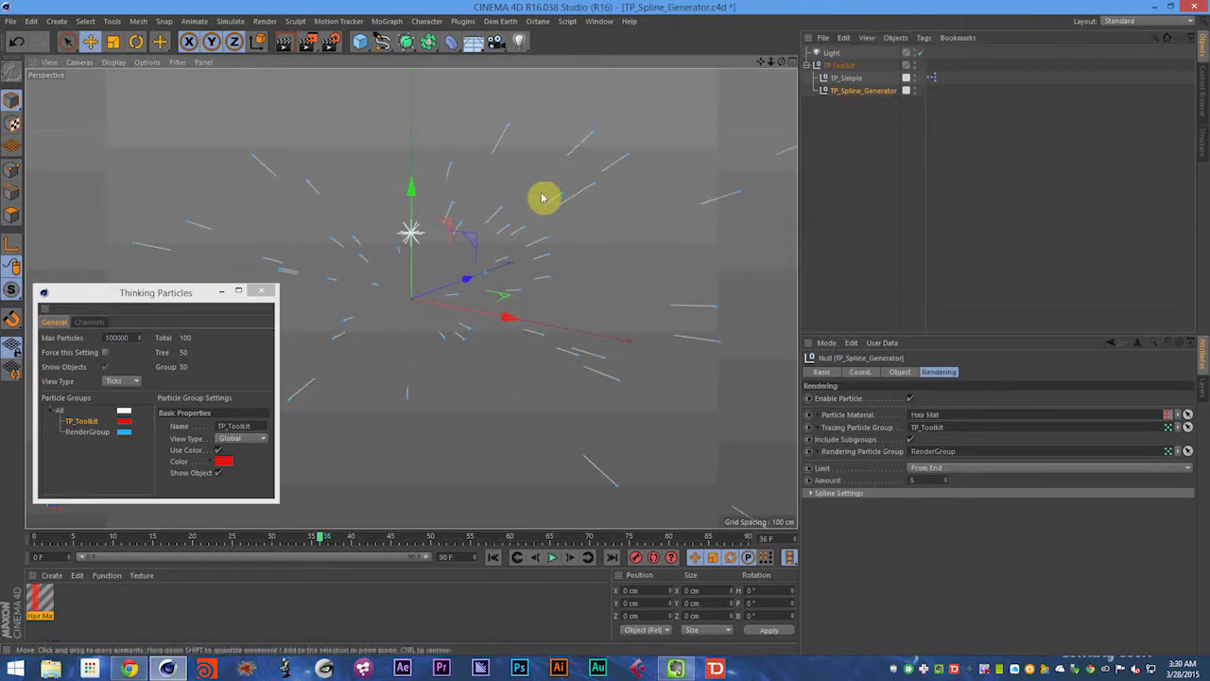
key("ctrl+s")
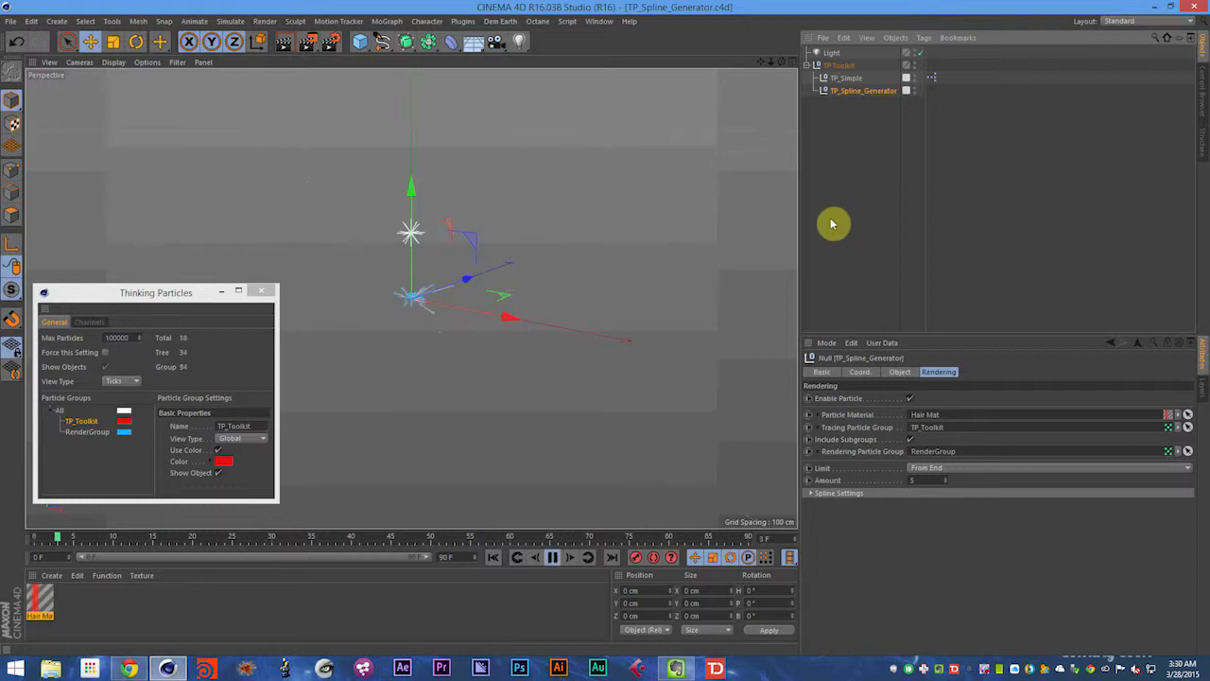
left_click_drag(171, 296, 168, 227)
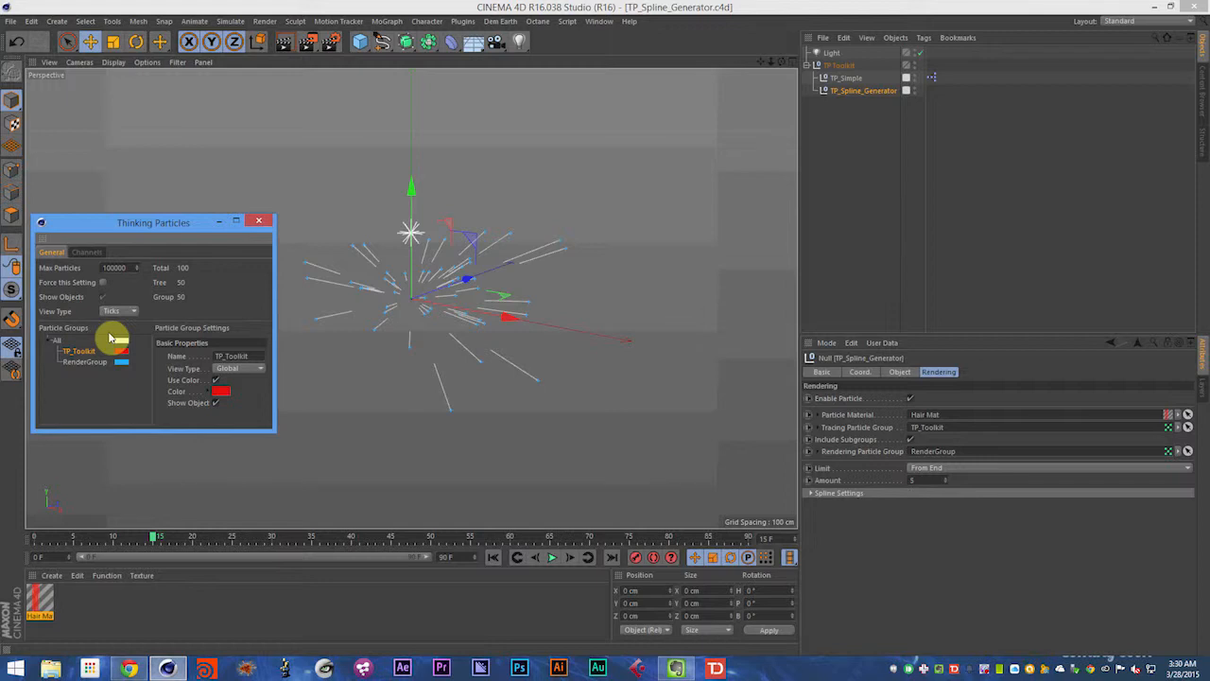
Step: Examine TP_Spline_Generator's rendering parameters, including the tracing particle group and the Spline Settings
left_click(881, 93)
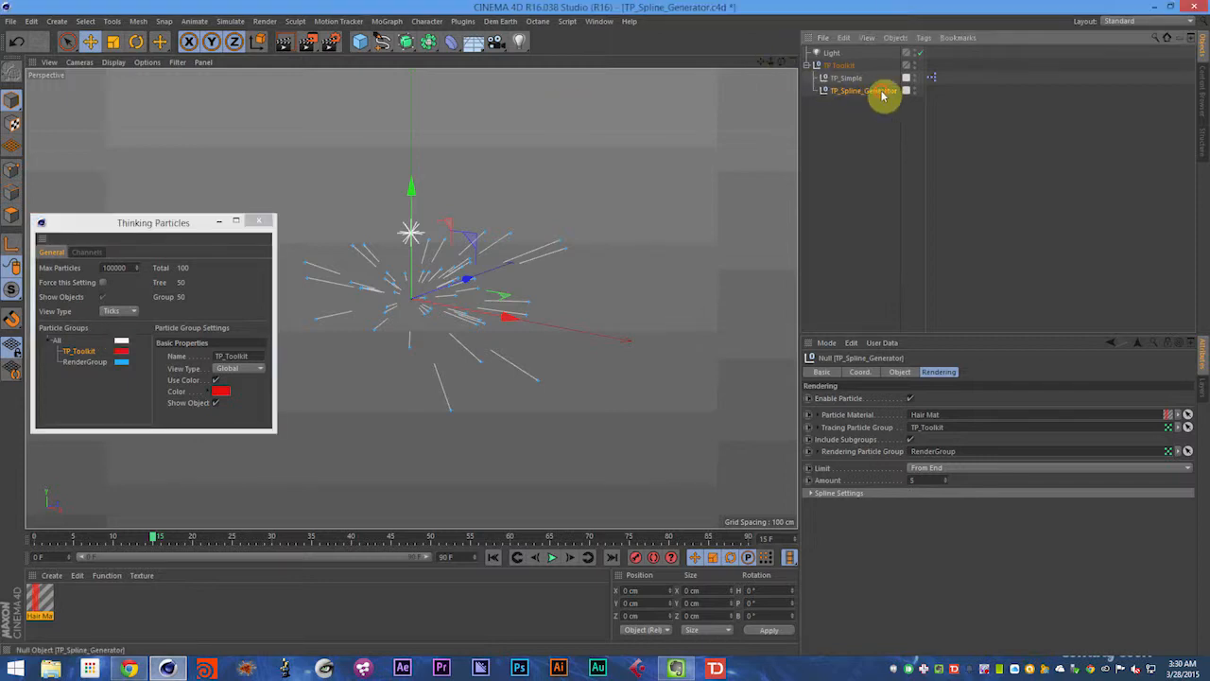
left_click(852, 428)
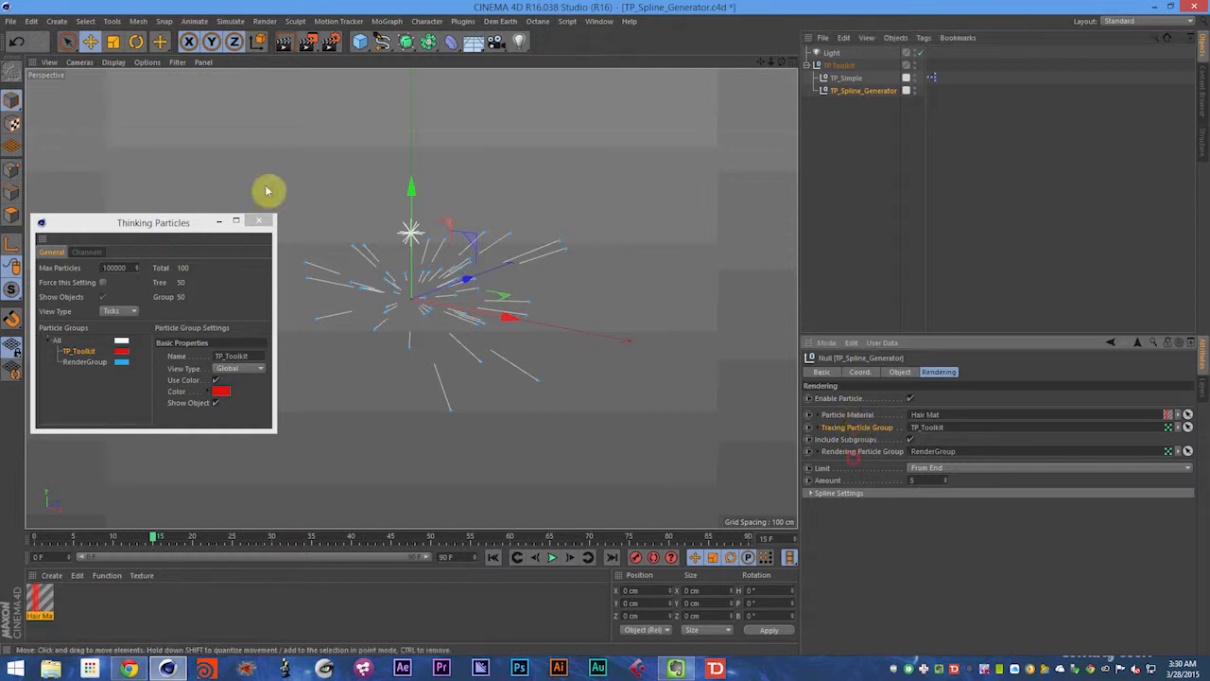
left_click(305, 21)
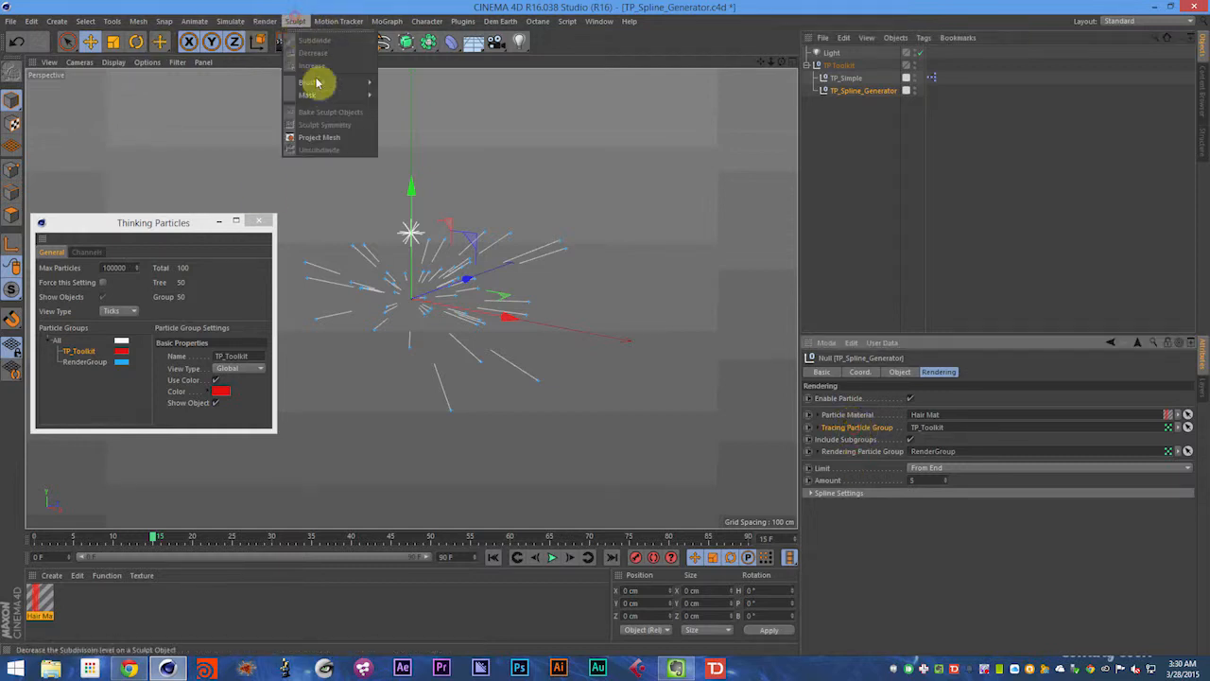
left_click(894, 273)
left_click(846, 492)
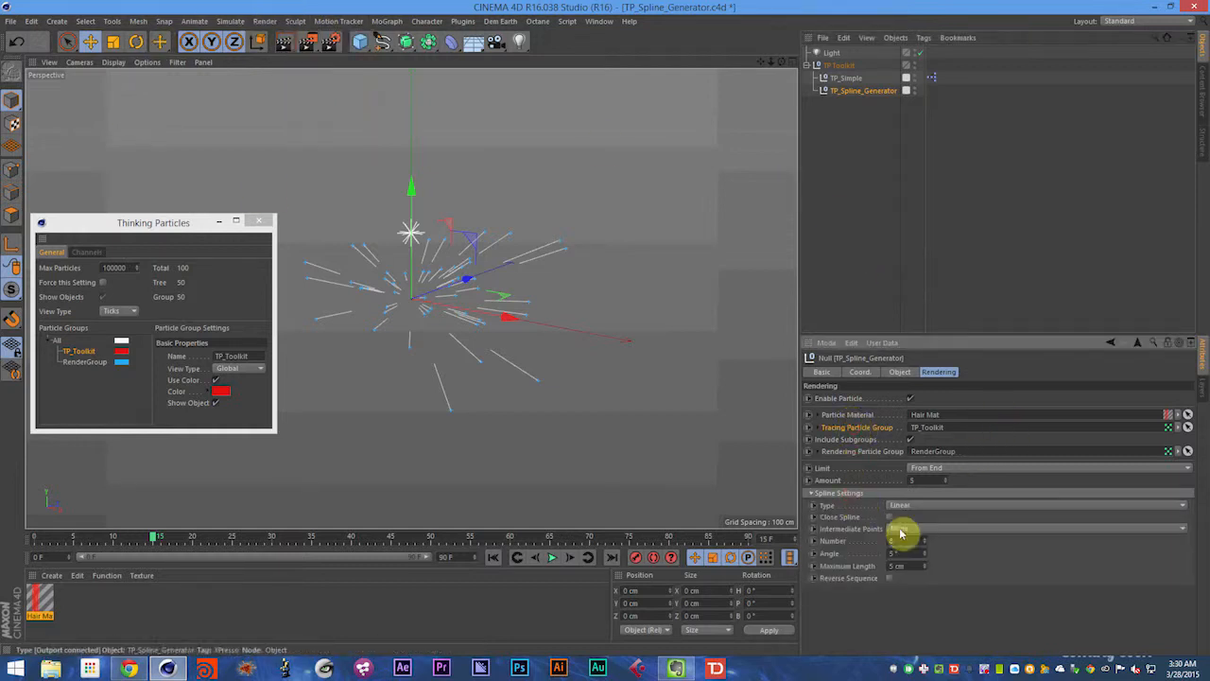
left_click(848, 494)
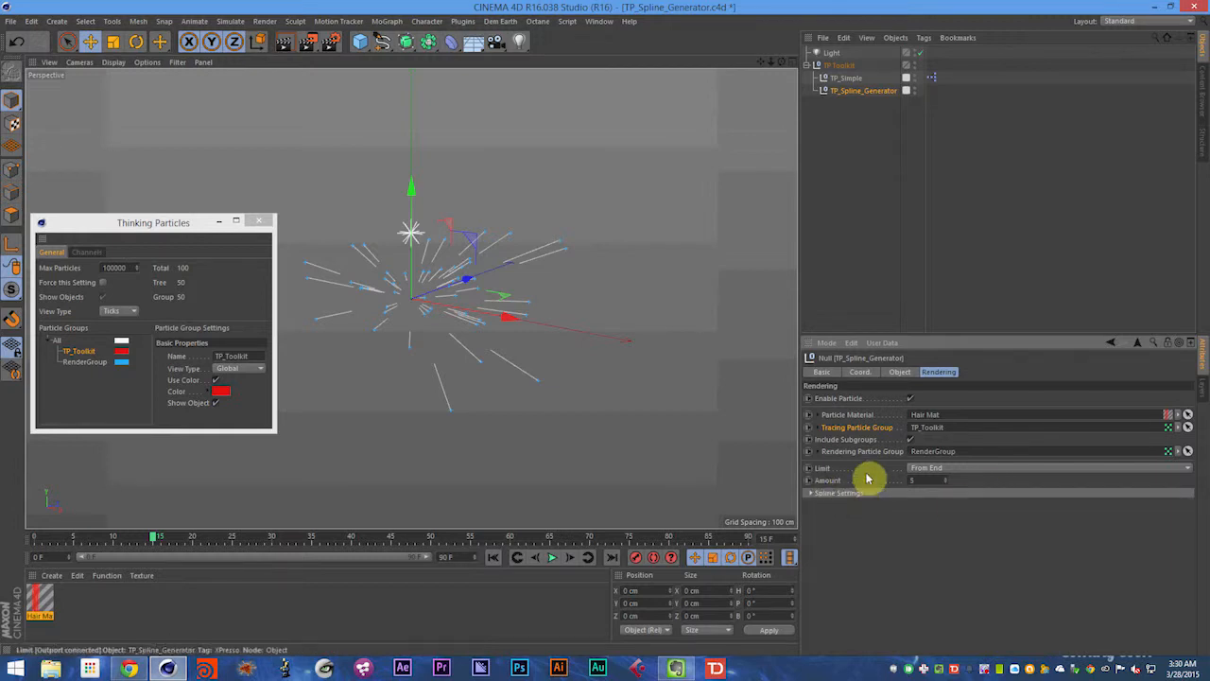
Step: Save the TP_Spline_Generator.c4d scene
key("ctrl+s")
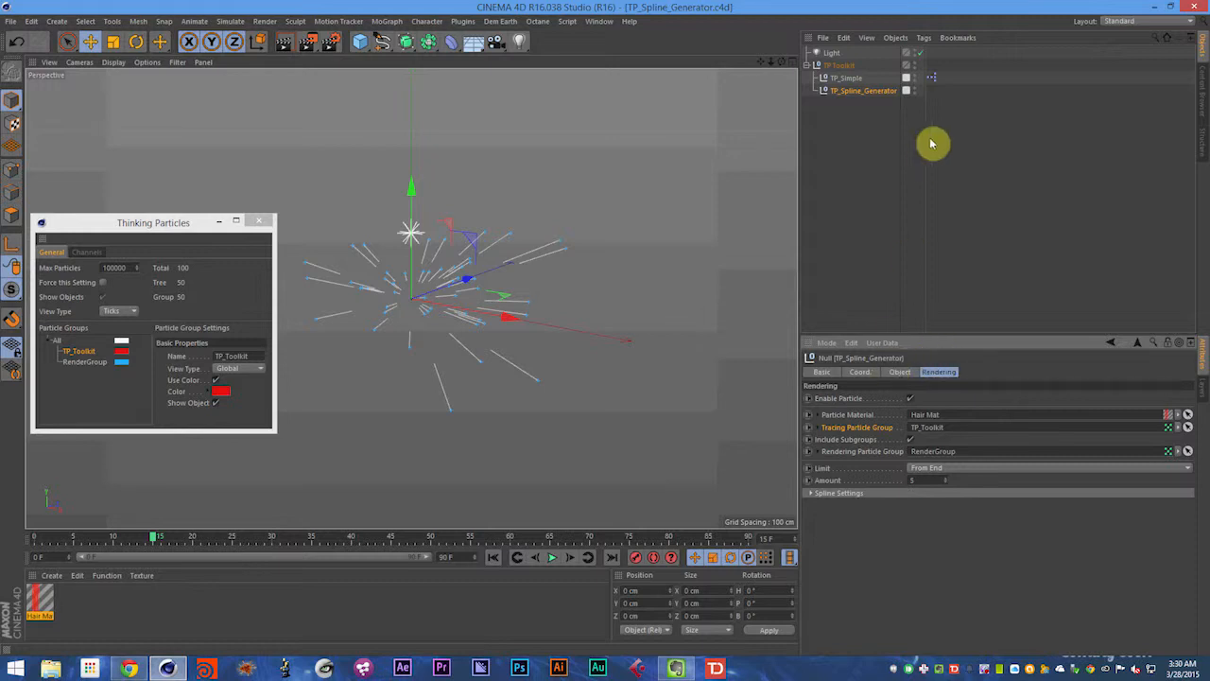
key("ctrl+s")
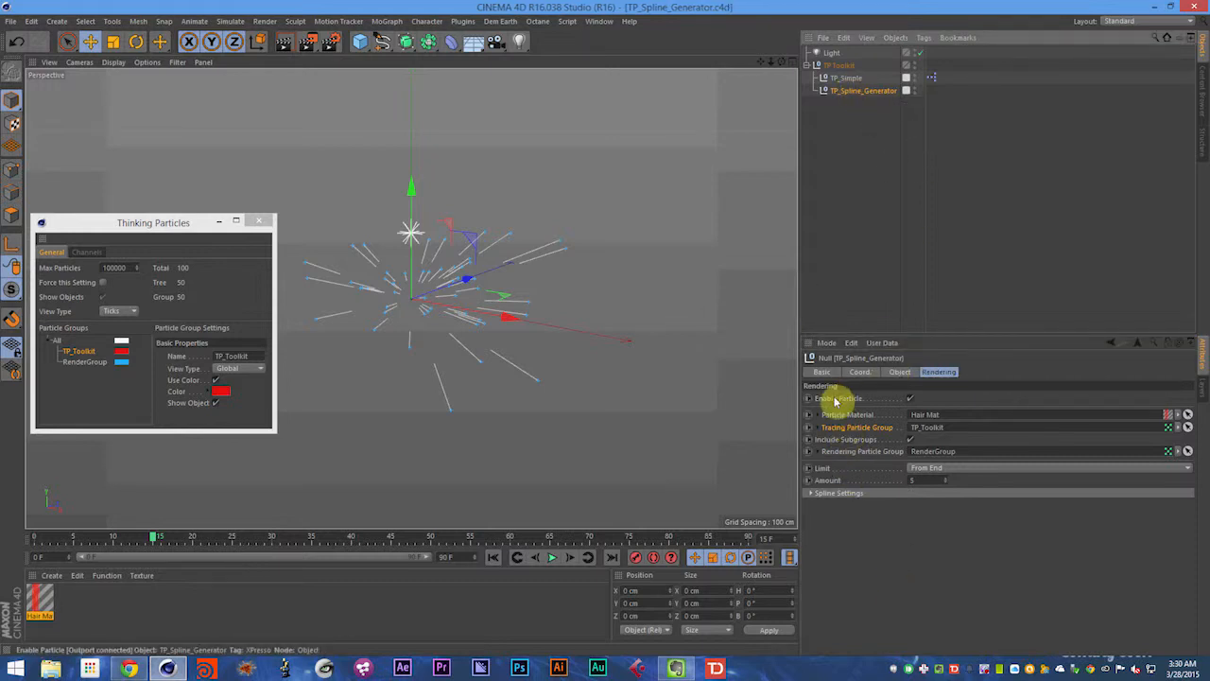
Step: Toggle Enable Particle on TP_Spline_Generator while playing the simulation, and leave it enabled
left_click(911, 400)
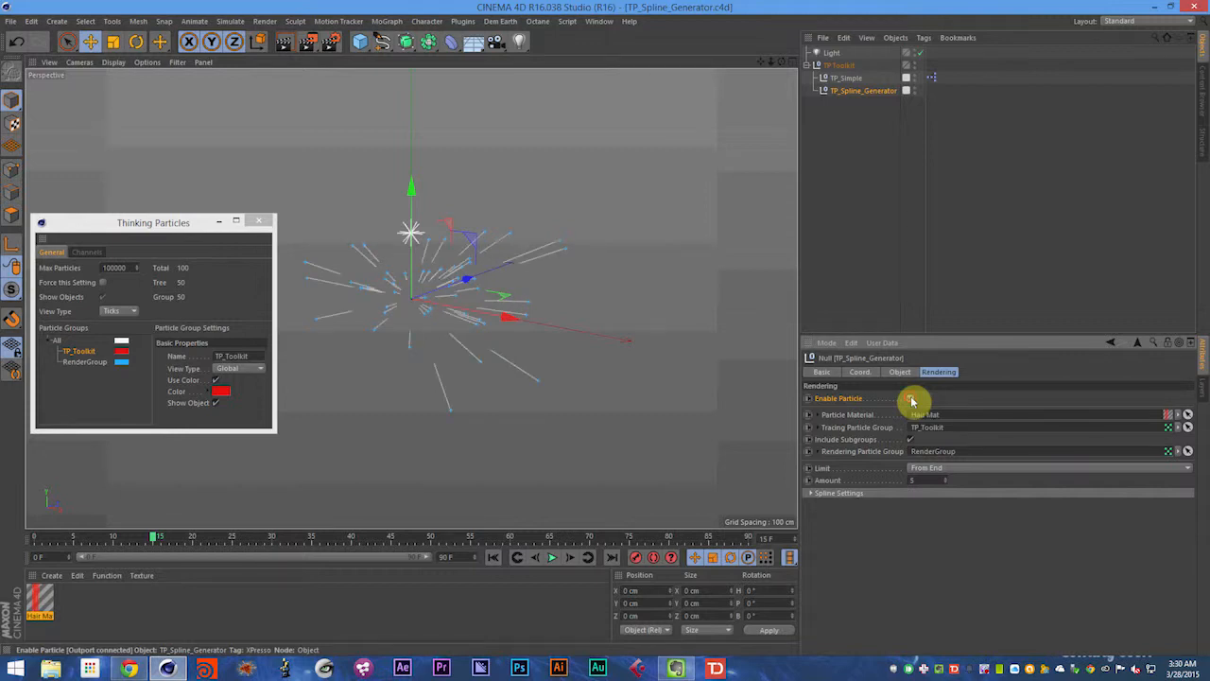
key("F8")
left_click(912, 400)
left_click(911, 400)
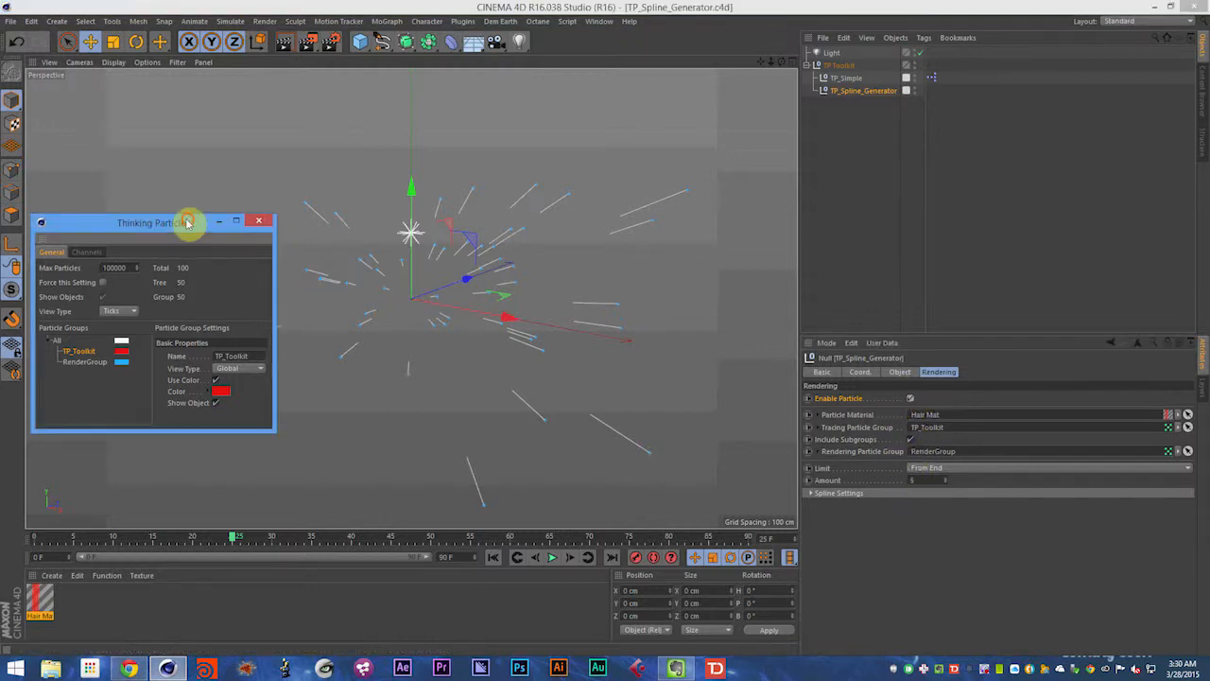
Step: Assign Hair Mat as the Particle Material of TP_Spline_Generator, with the Thinking Particles window moved out of the way
left_click_drag(189, 220, 192, 93)
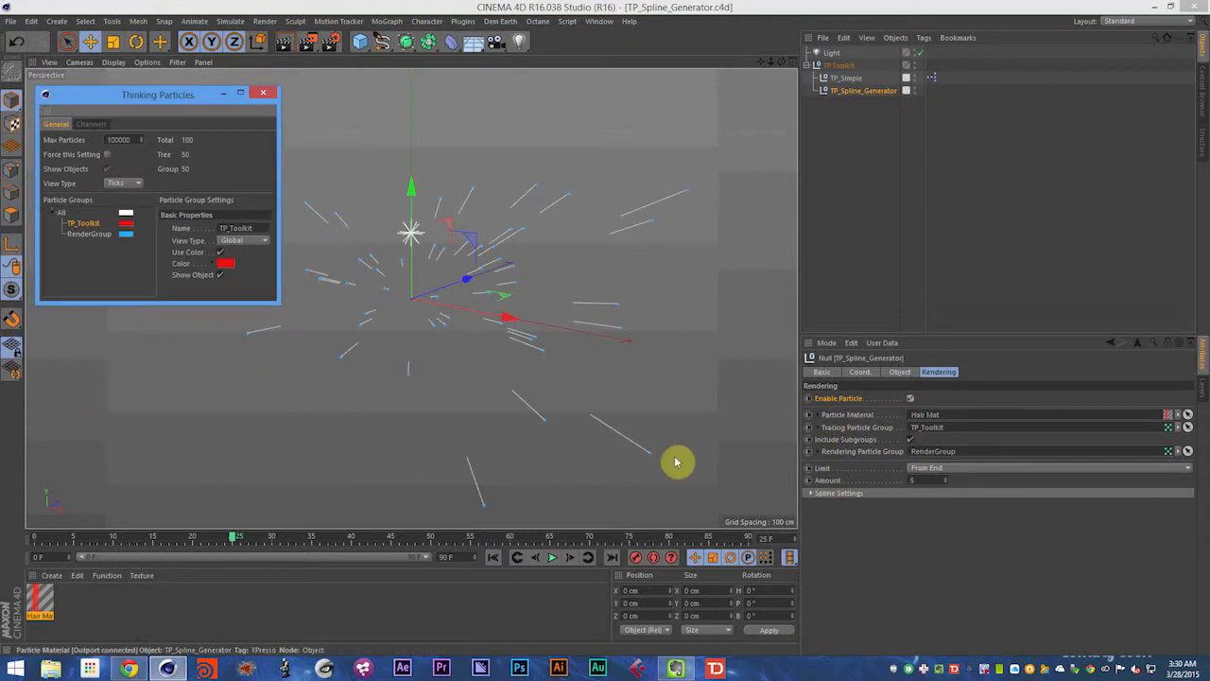
left_click_drag(42, 599, 957, 417)
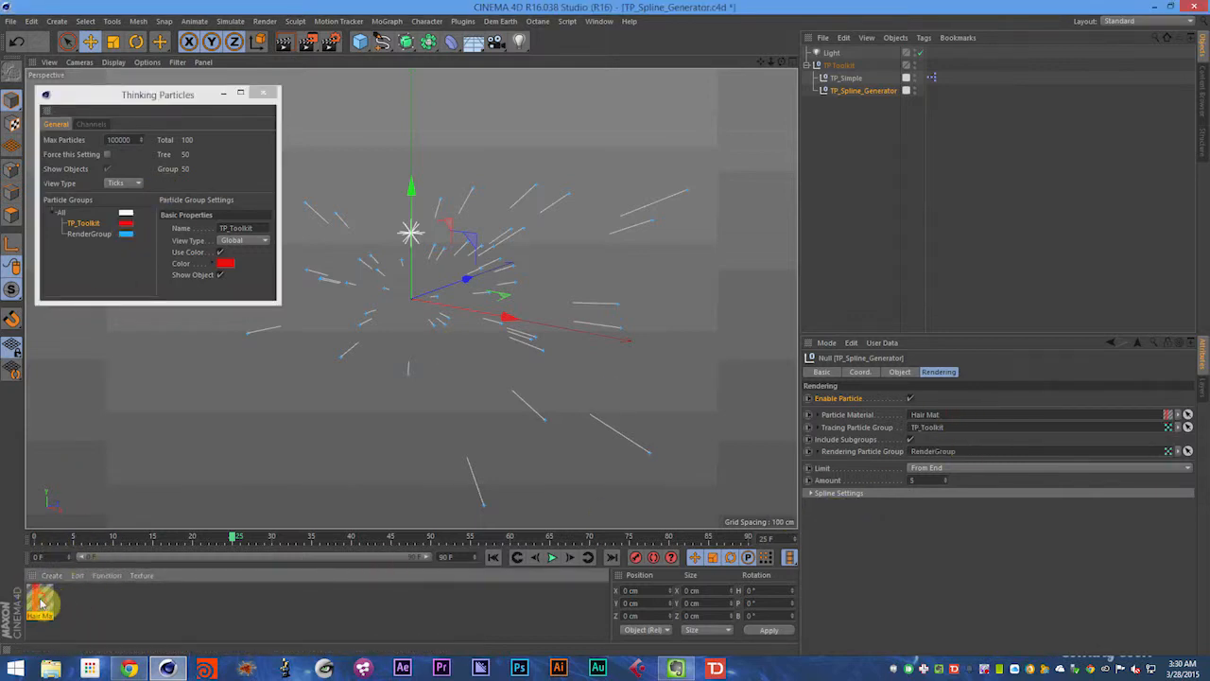
Step: Review Hair Mat's color settings and find the Hair Material type among the shaders available for new materials
left_click(40, 601)
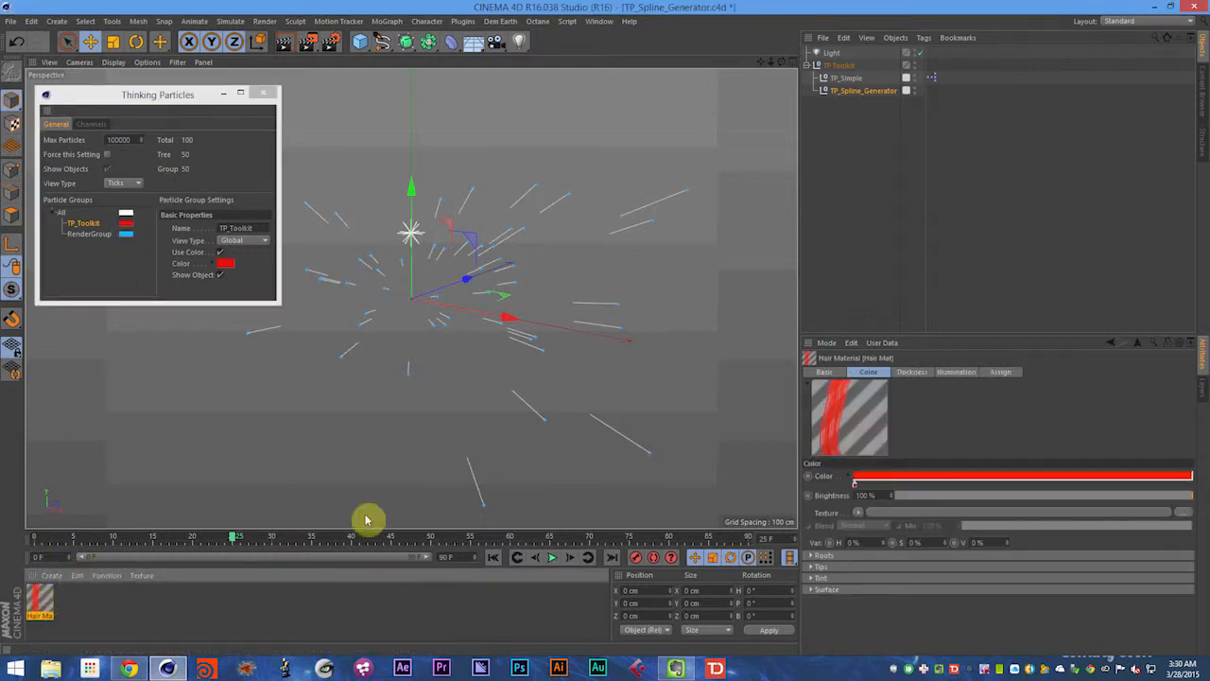
left_click(848, 90)
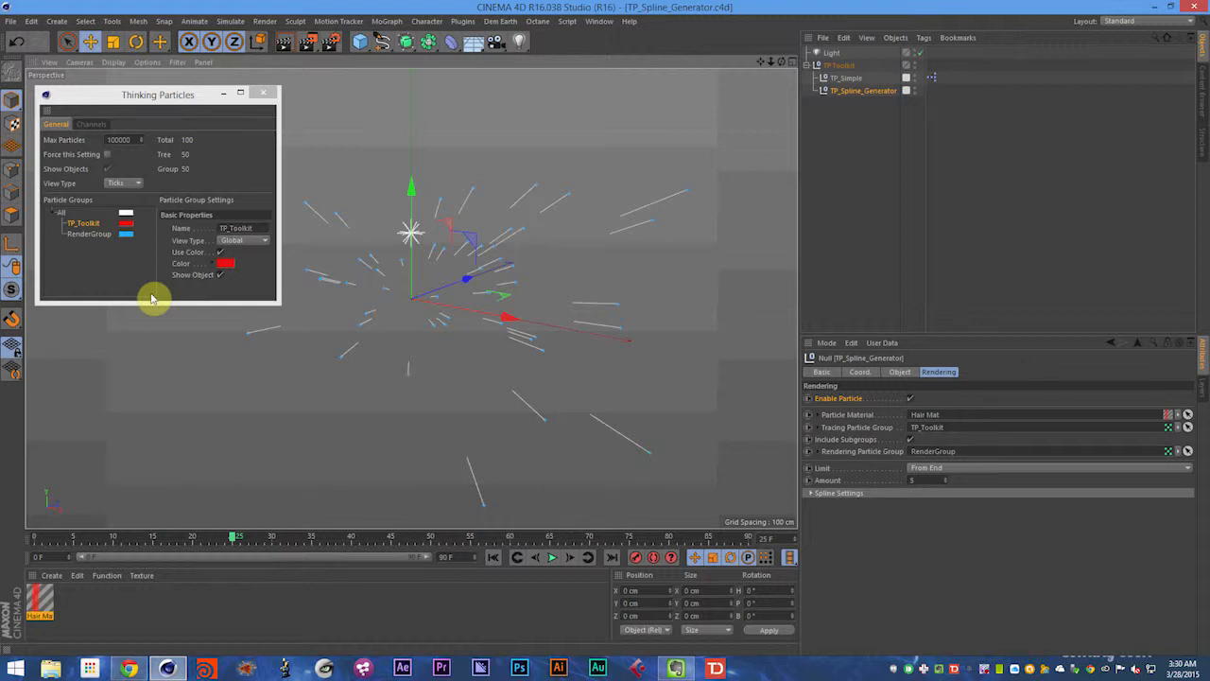
left_click(53, 575)
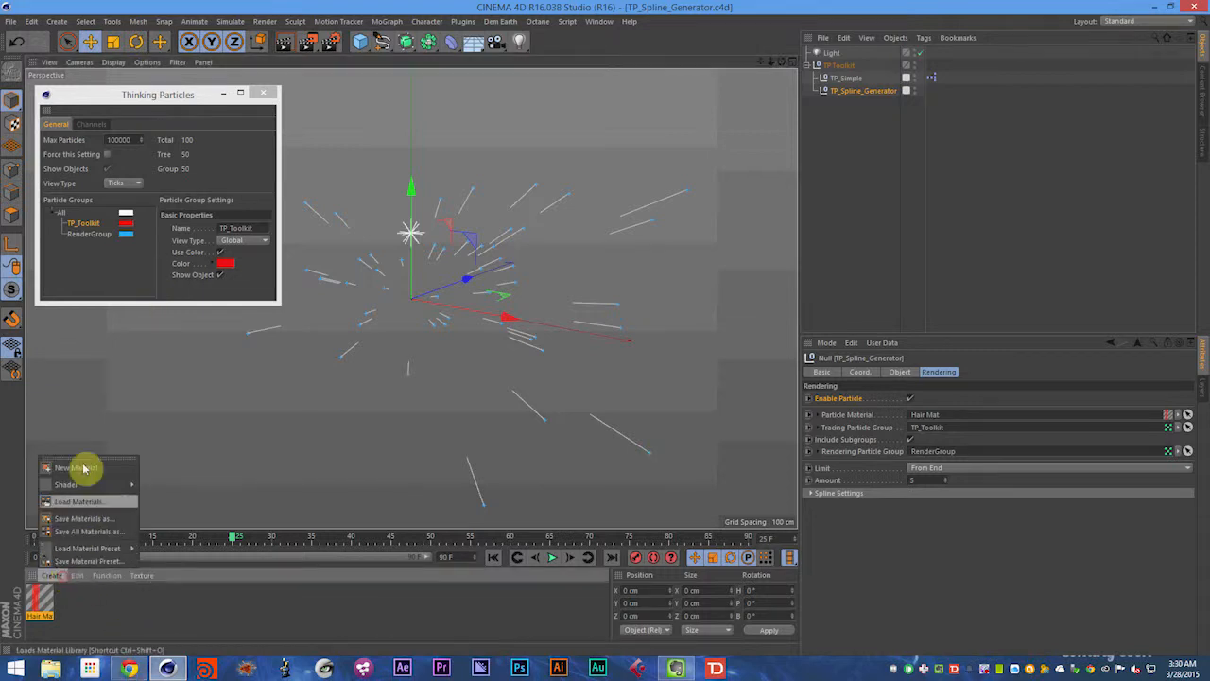
mouse_move(83, 484)
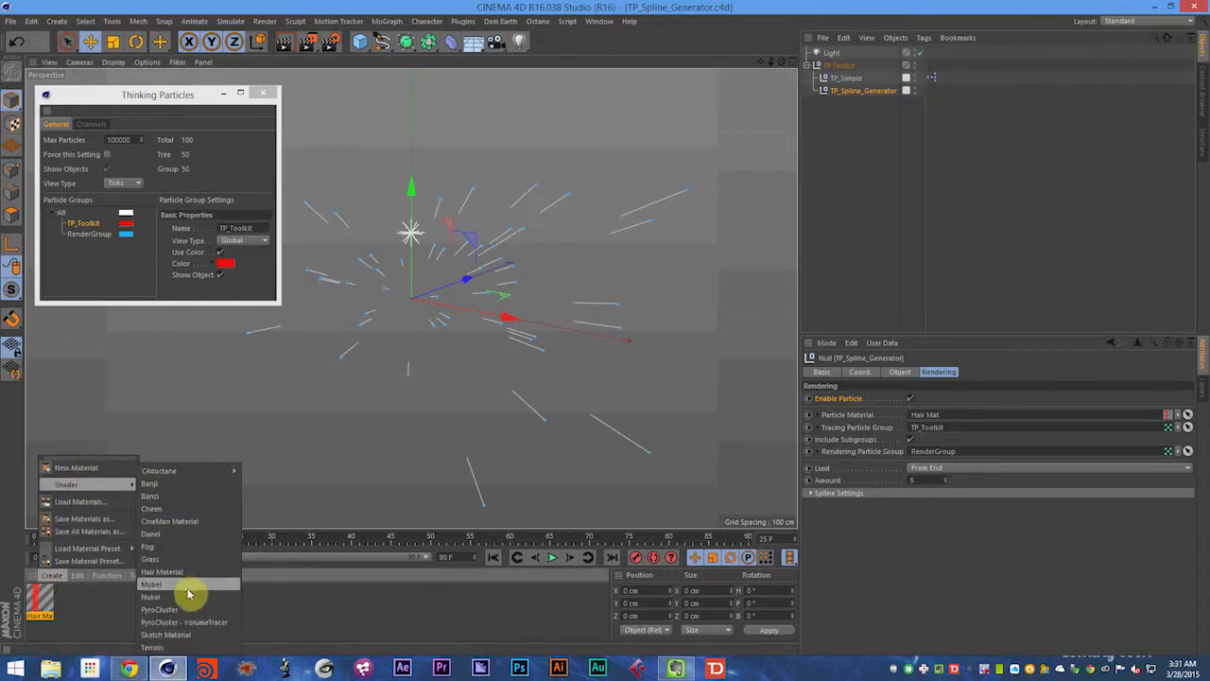
left_click(269, 603)
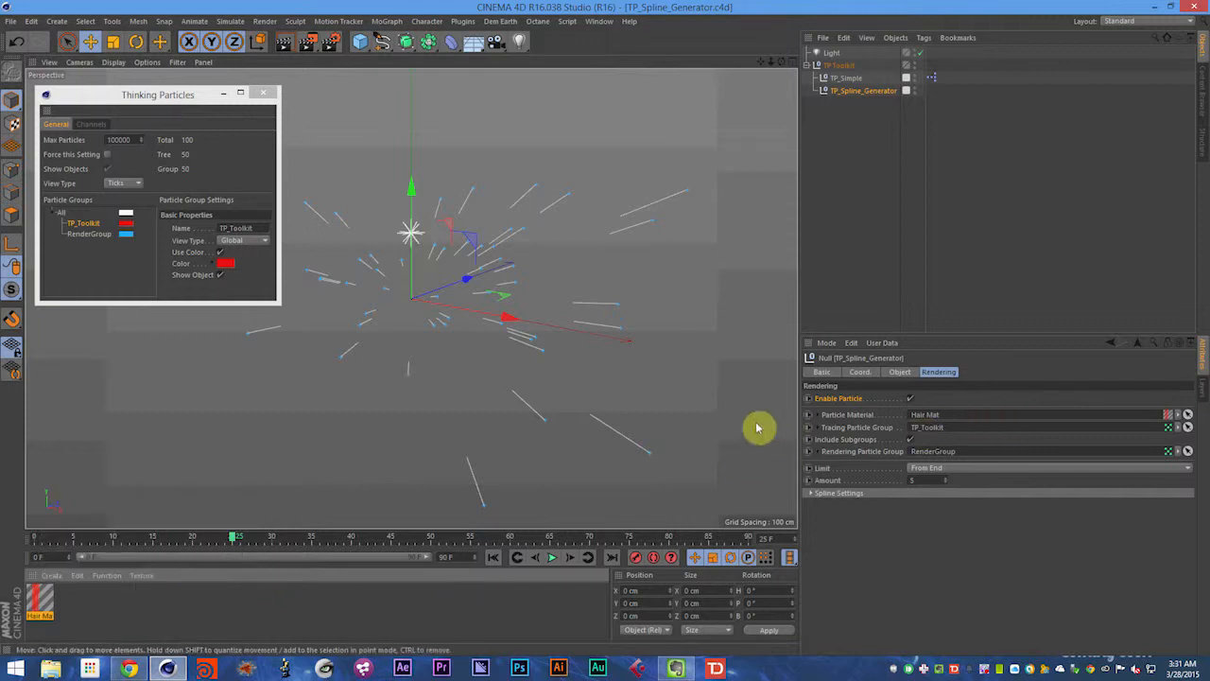
Step: Assign the TP_Toolkit group as TP_Spline_Generator's Tracing Particle Group and compare it with the particle group used by TP_Simple
left_click(862, 429)
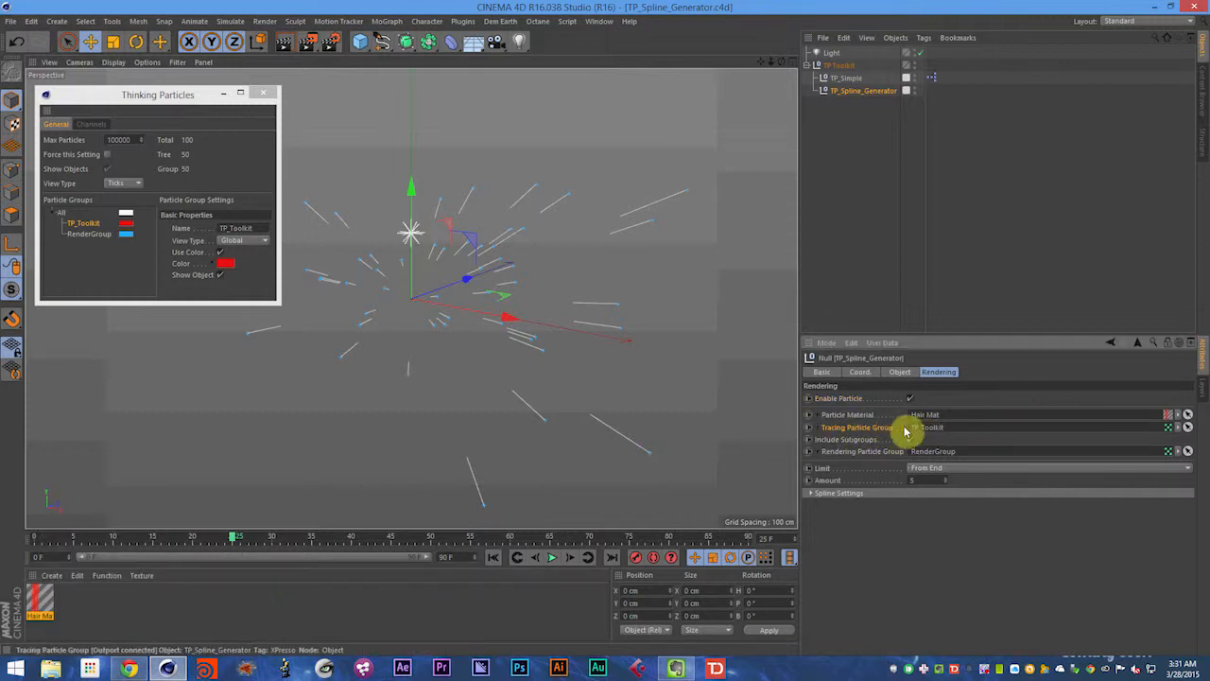
mouse_move(89, 224)
left_mouse_down()
mouse_move(225, 240)
mouse_move(964, 434)
mouse_move(949, 433)
left_mouse_up()
left_click(846, 79)
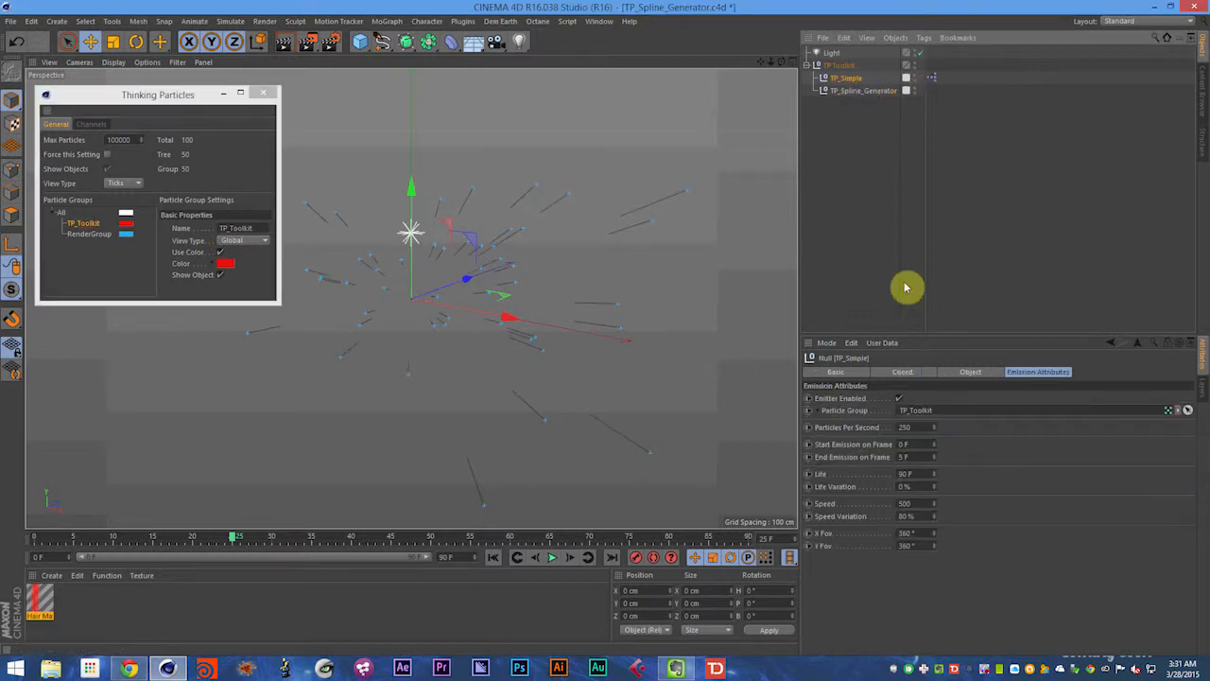
left_click(854, 91)
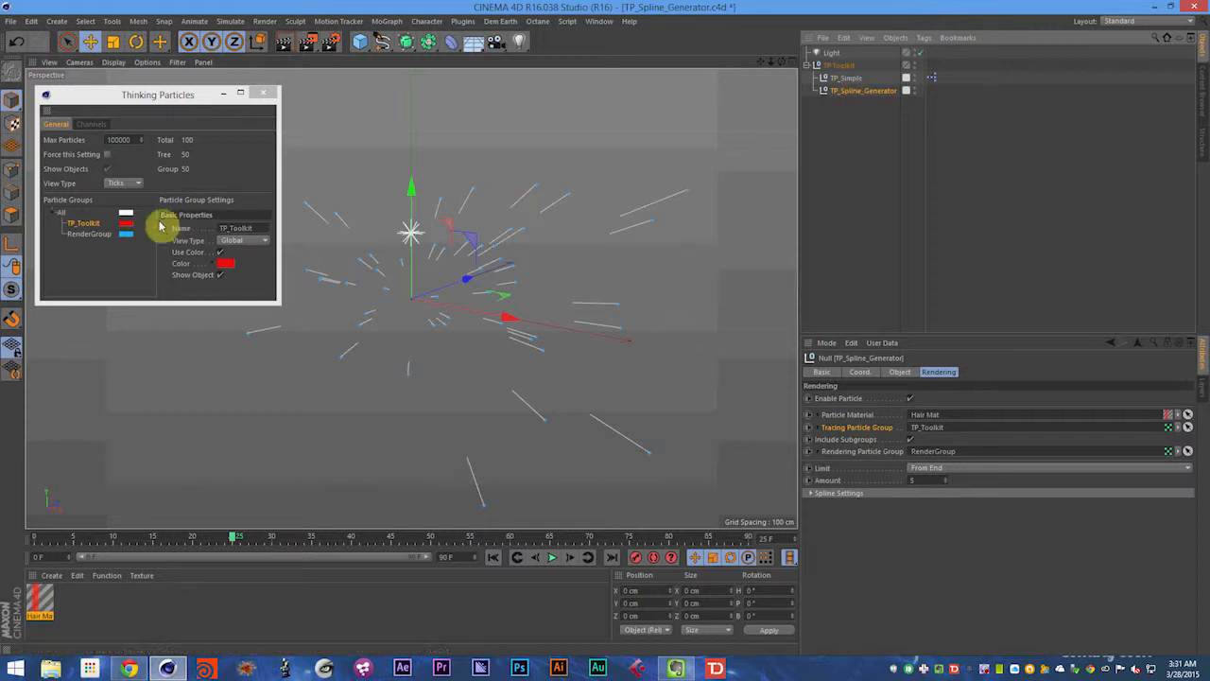
Step: Set the View Type of RenderGroup to Box in Thinking Particles and clear the object selection
left_click(88, 234)
left_click(248, 240)
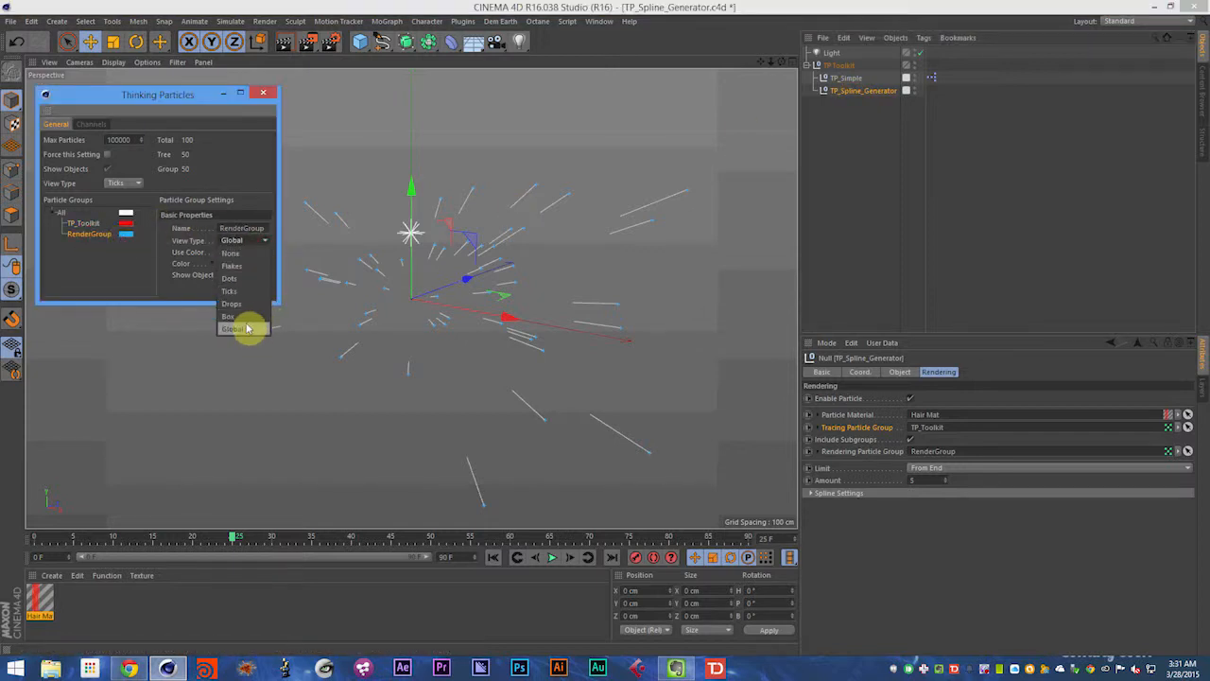
left_click(252, 317)
left_click(876, 236)
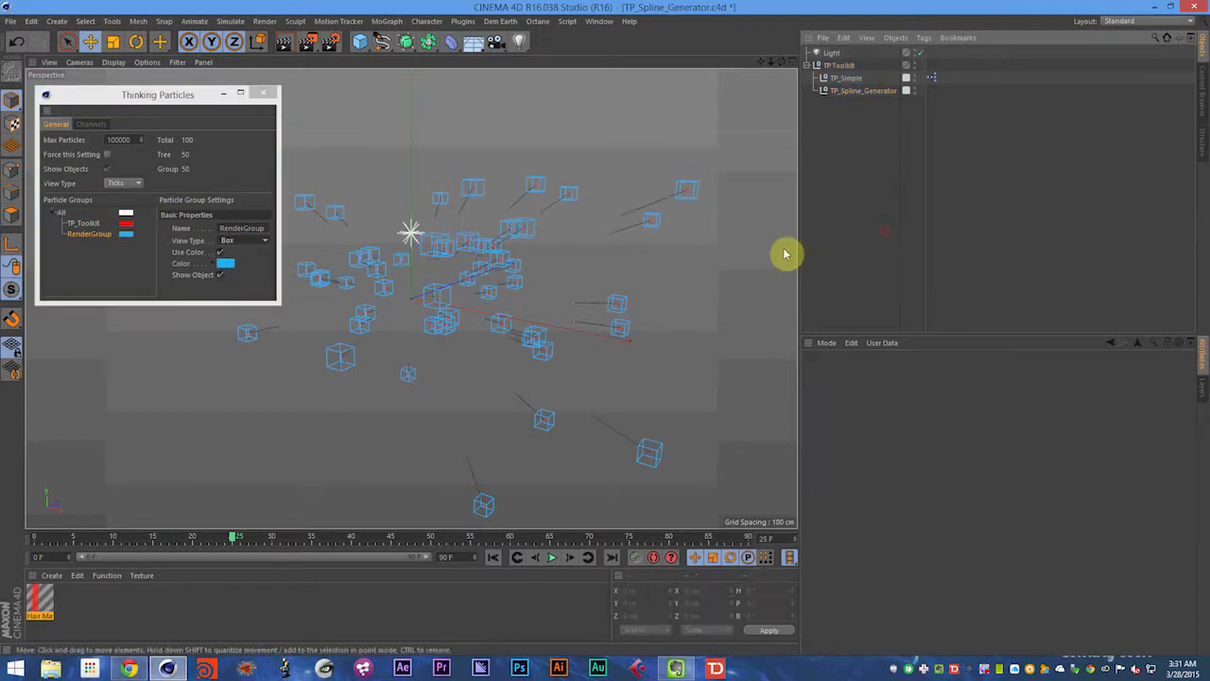
Step: Save the scene and play the simulation from the first frame to about frame 30
key("shift+f")
key("ctrl+s")
key("F8")
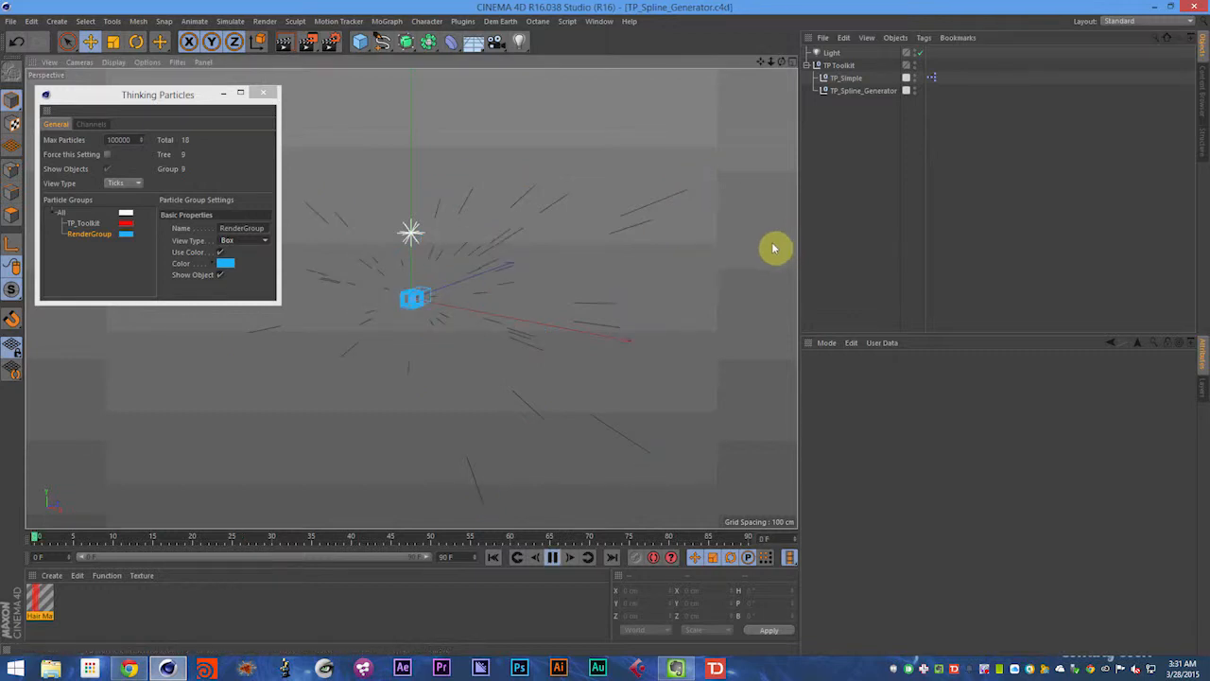
key("F8")
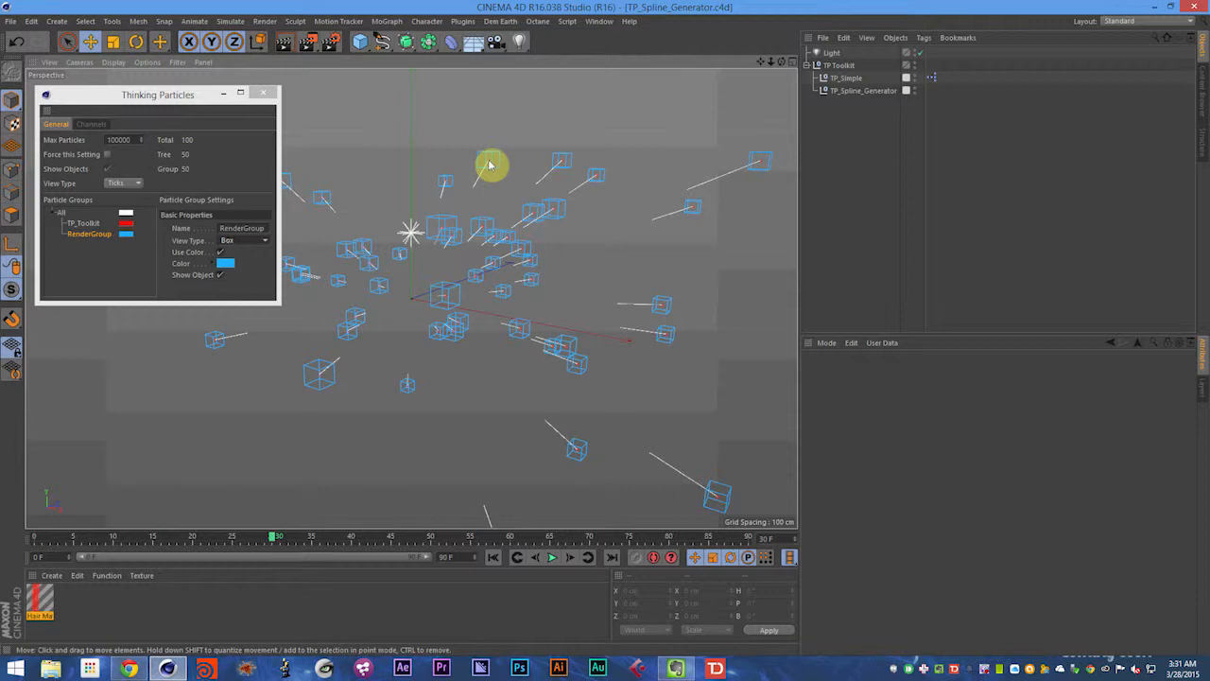
Step: Select TP_Spline_Generator and play the simulation on to examine how RenderGroup's particles relate to the traced splines
left_click(91, 234)
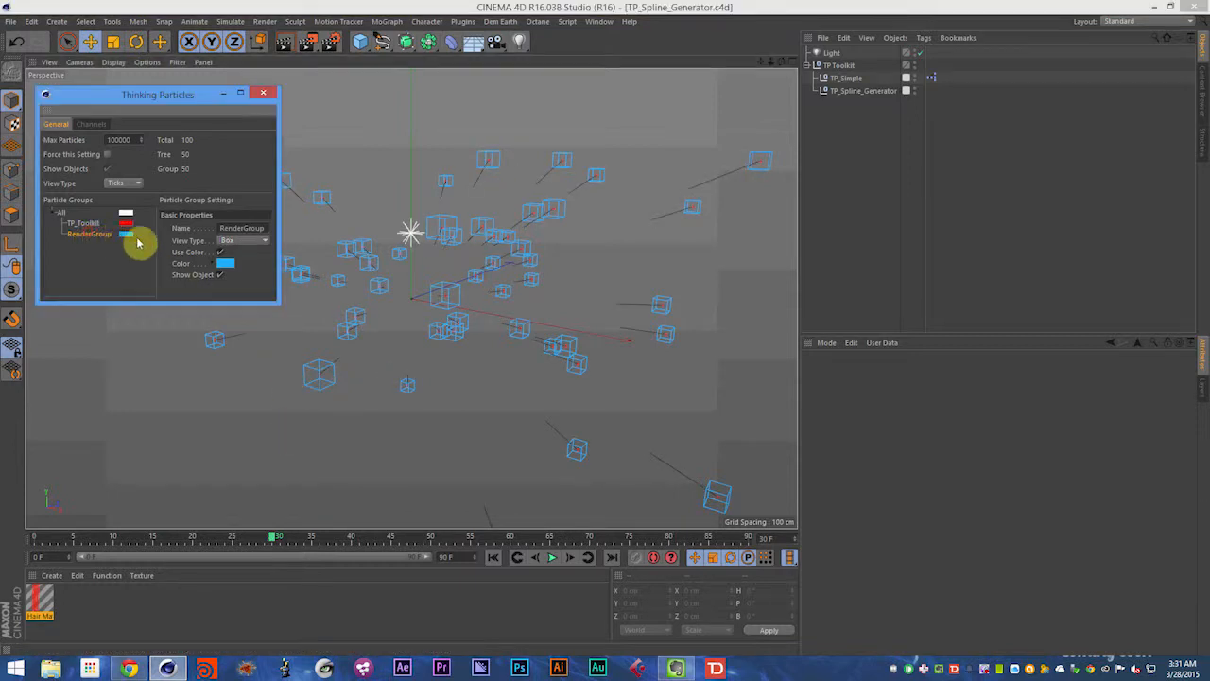
left_click(853, 91)
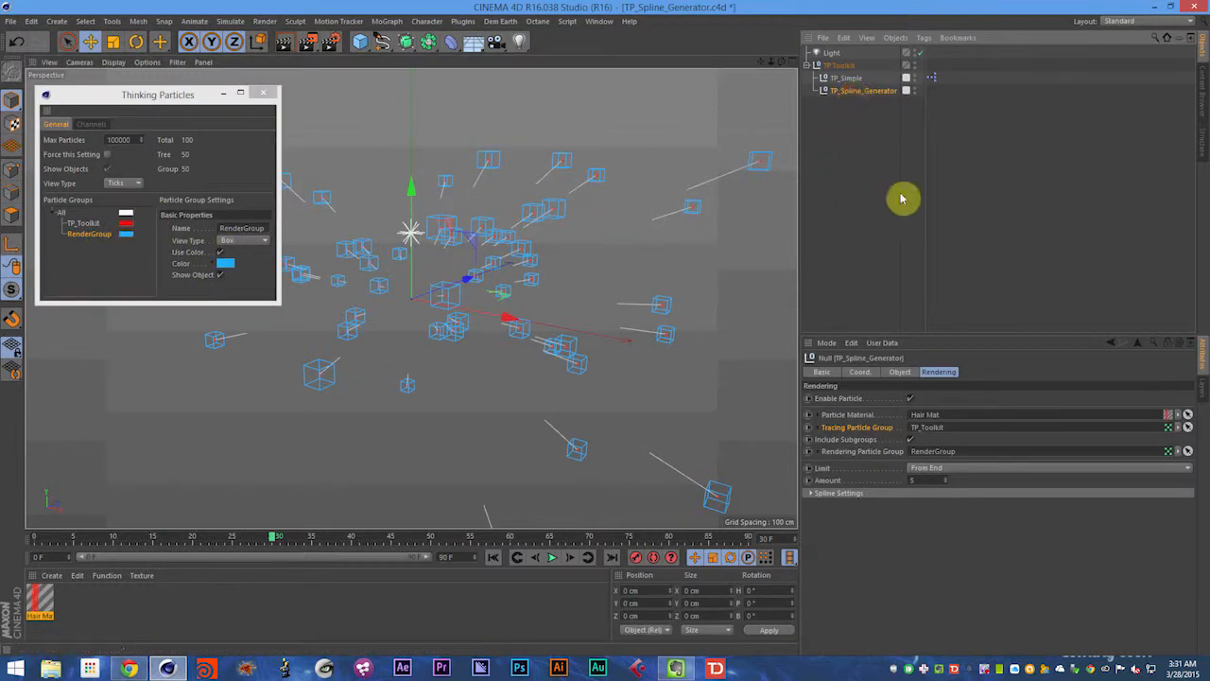
left_click(83, 232)
key("F8")
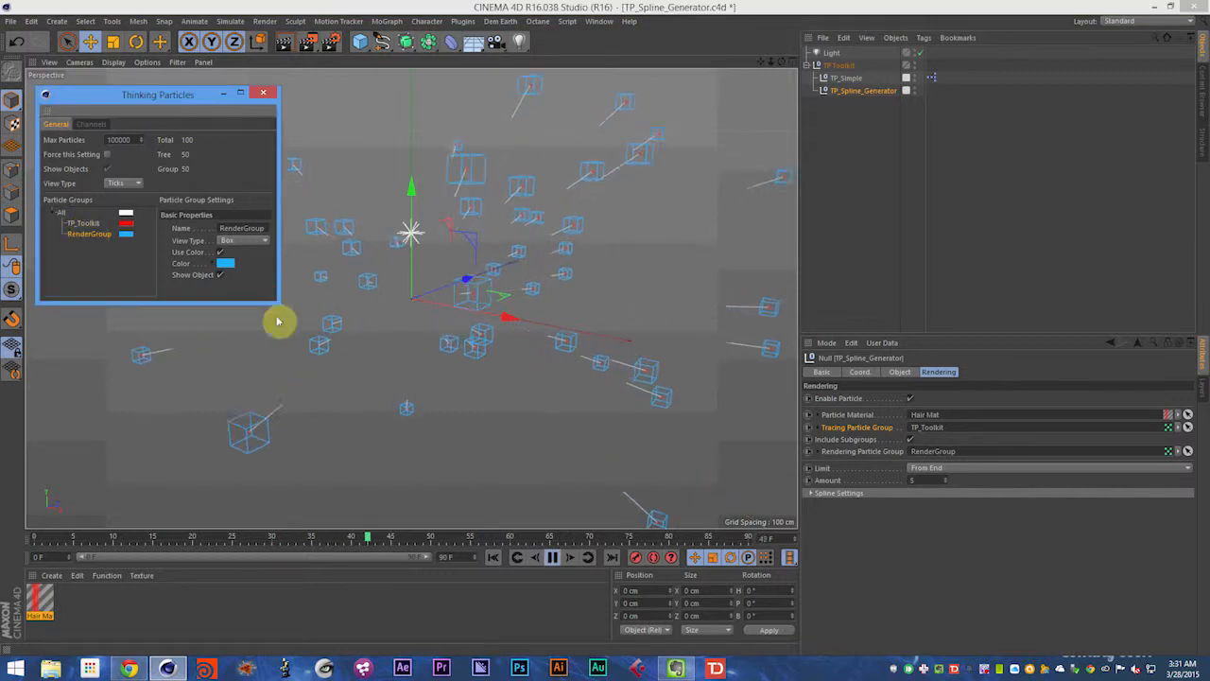
left_click(503, 395)
key("F8")
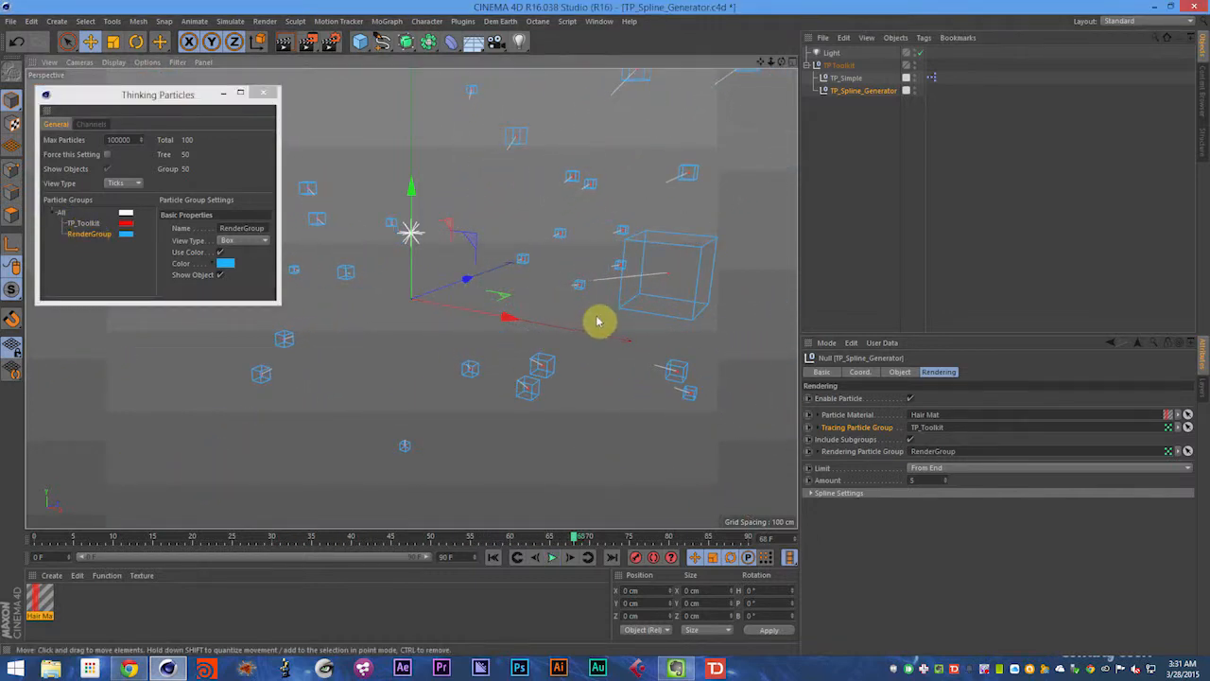
Step: Save the scene again and replay the simulation from the first frame to about frame 16
key("shift+f")
key("ctrl+s")
key("F8")
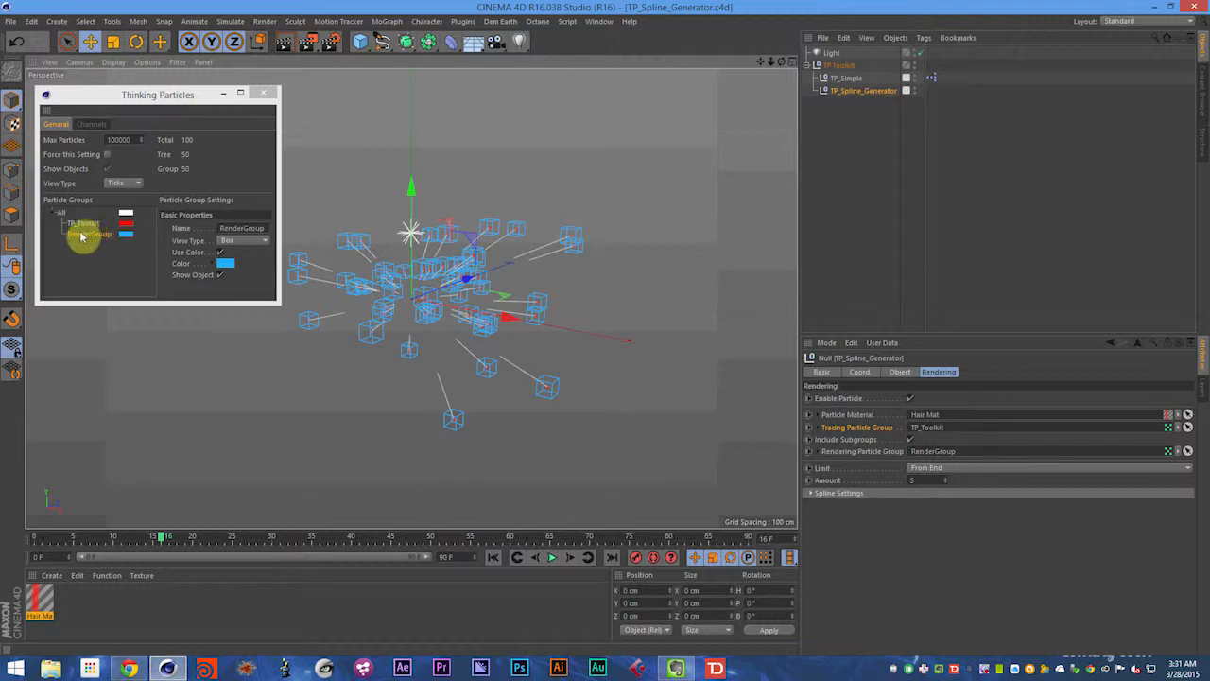
Step: Try TP_Toolkit instead of RenderGroup as TP_Spline_Generator's Rendering Particle Group and play the simulation
left_click_drag(85, 238, 932, 453)
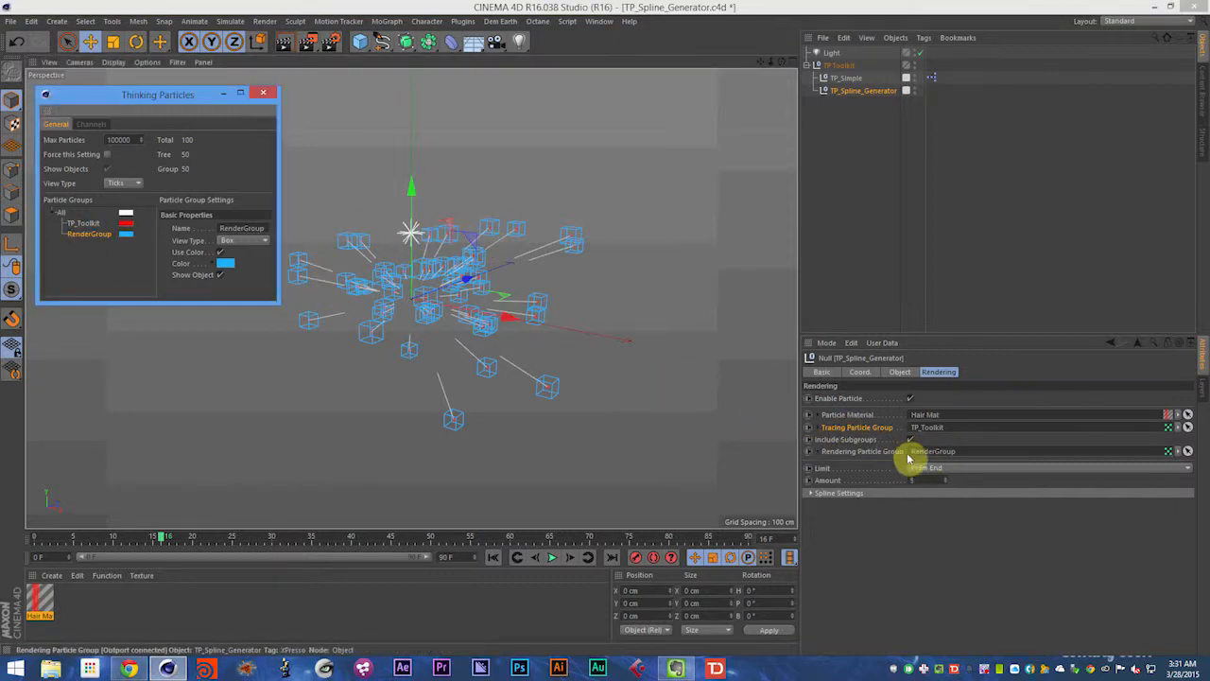
left_click_drag(83, 224, 967, 460)
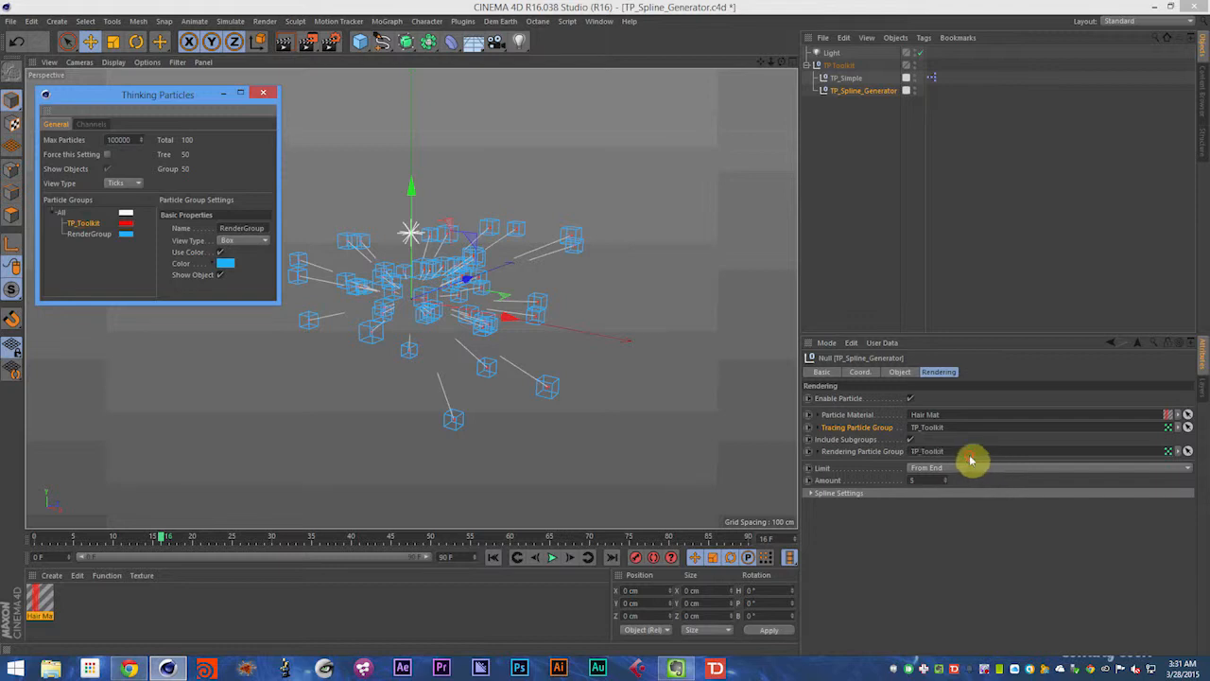
left_click(993, 536)
key("F8")
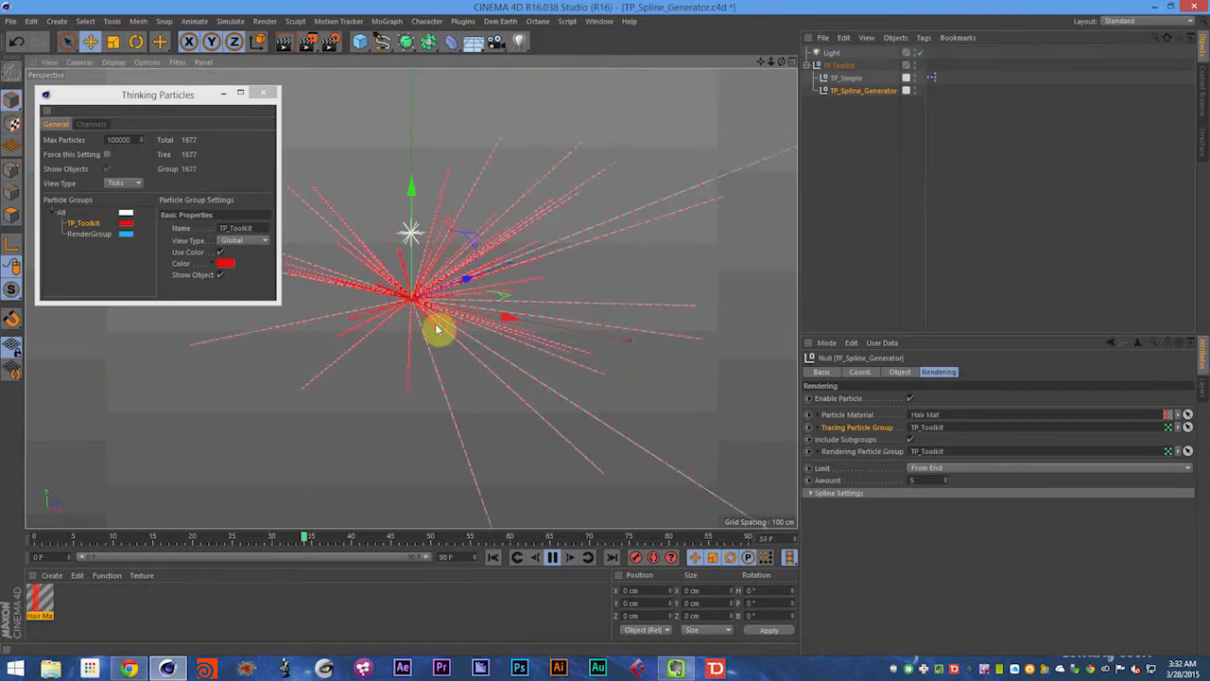
Step: Assign RenderGroup as the Rendering Particle Group, save the scene and replay the simulation from the start
left_click_drag(89, 234, 903, 455)
key("ctrl+s")
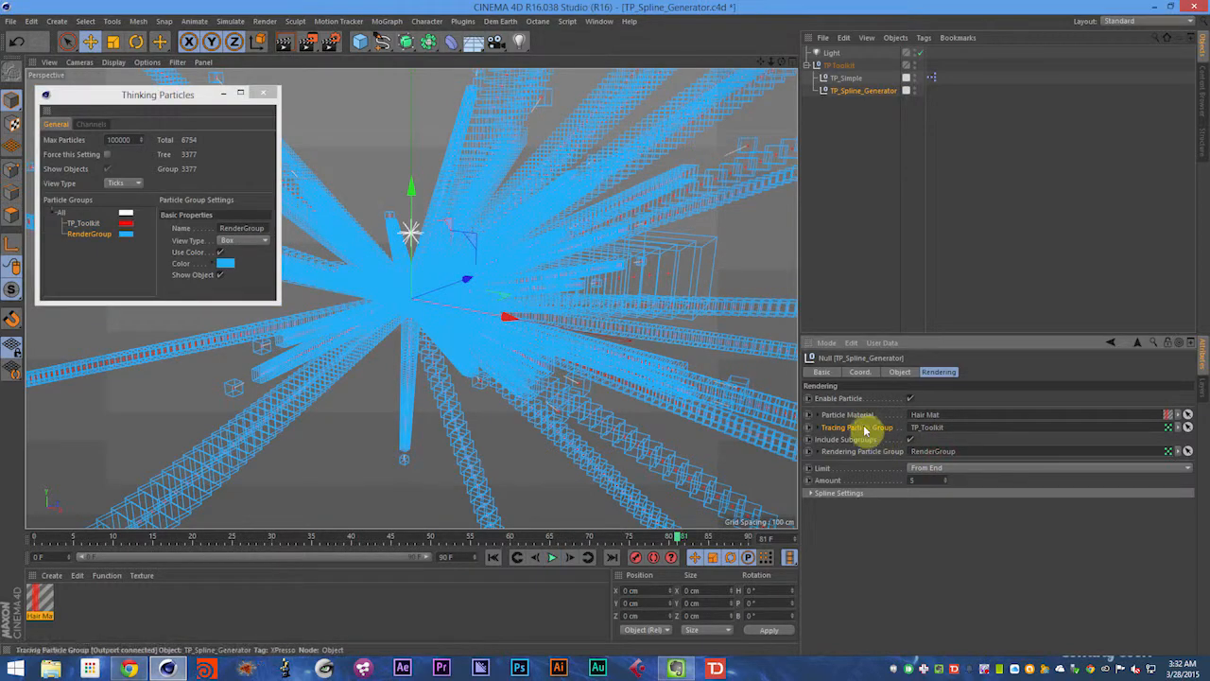
key("shift+f")
key("F8")
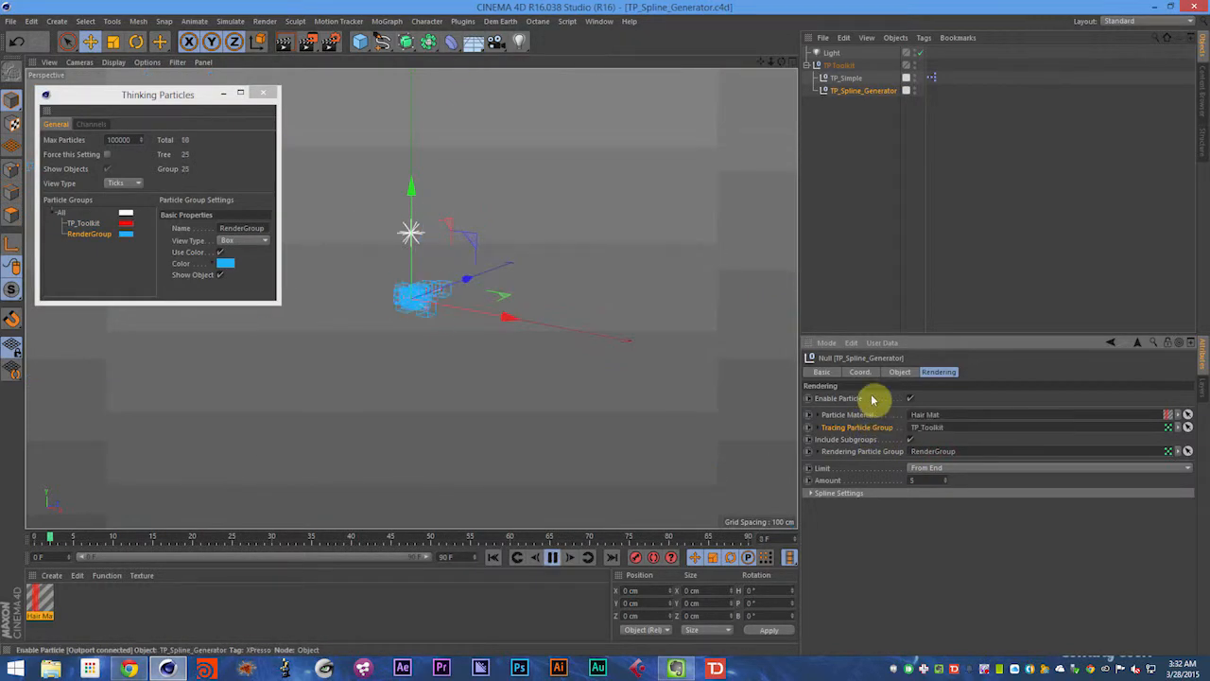
key("F8")
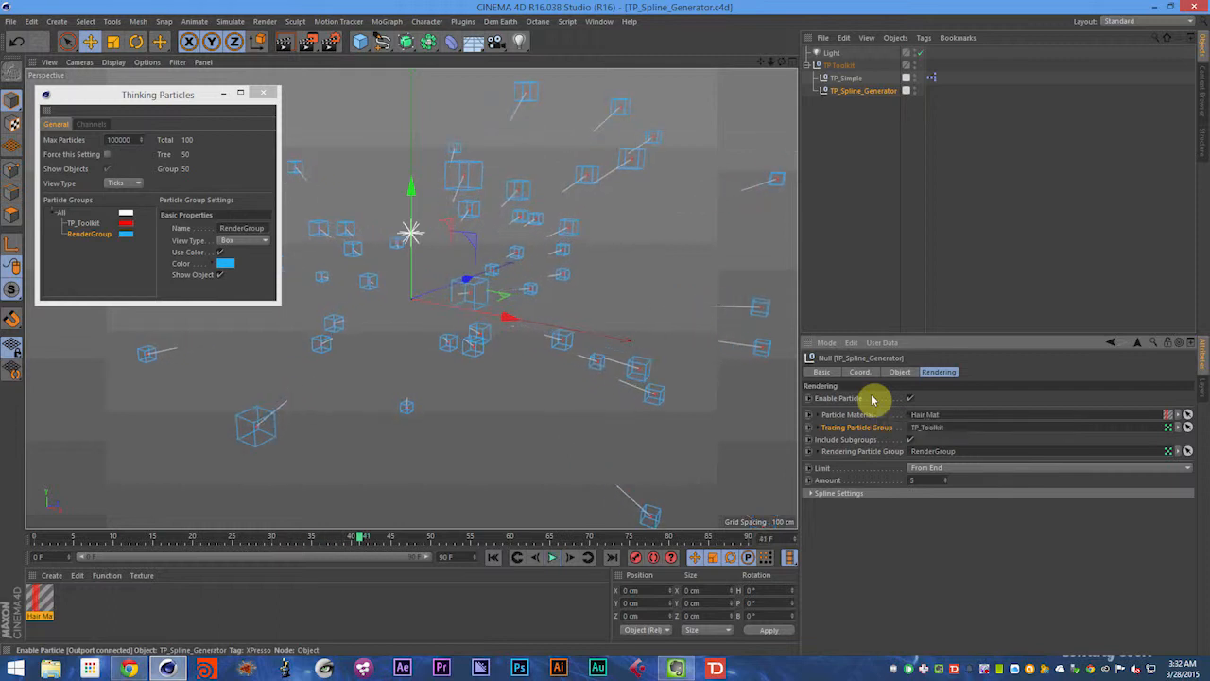
key("F8")
key("F8")
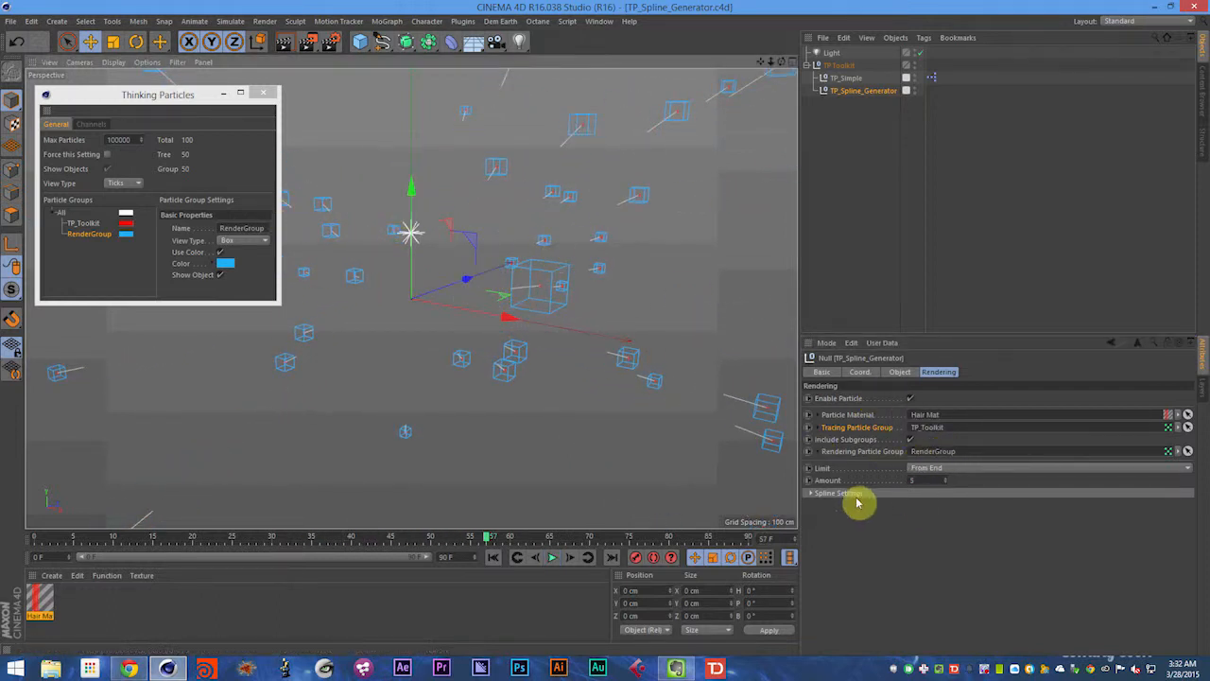
Step: Set TP_Spline_Generator's Limit to None, save the scene and render the full-length splines in the viewport
left_click(104, 232)
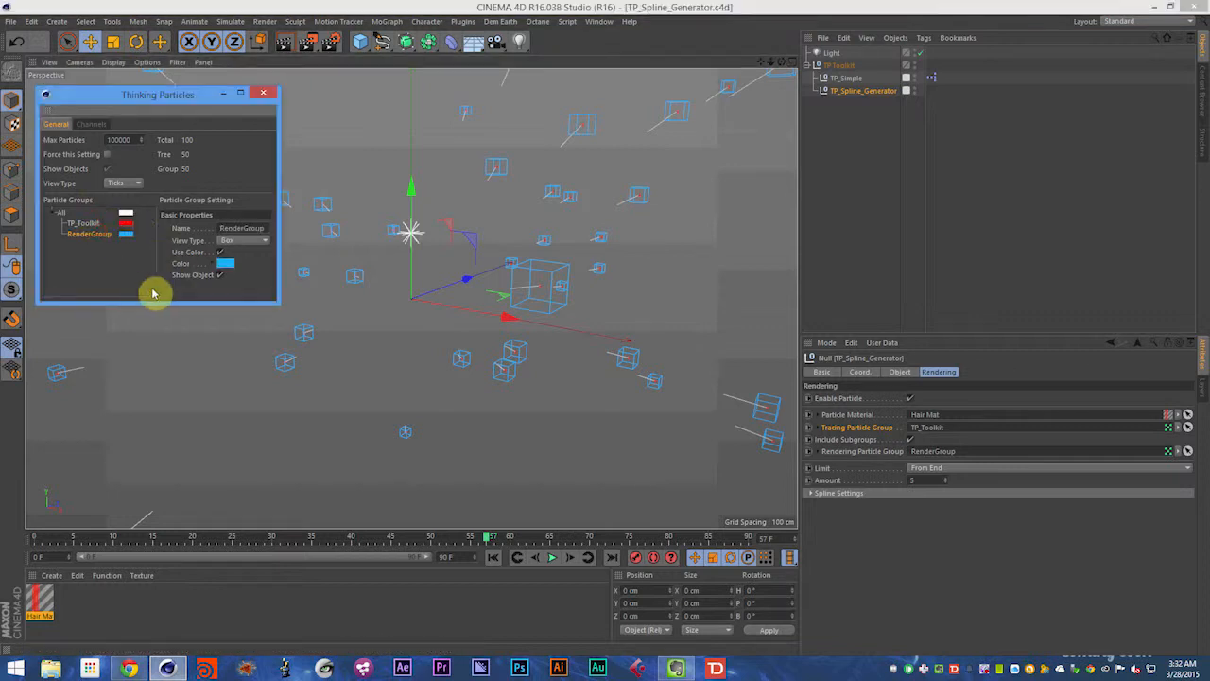
key("F8")
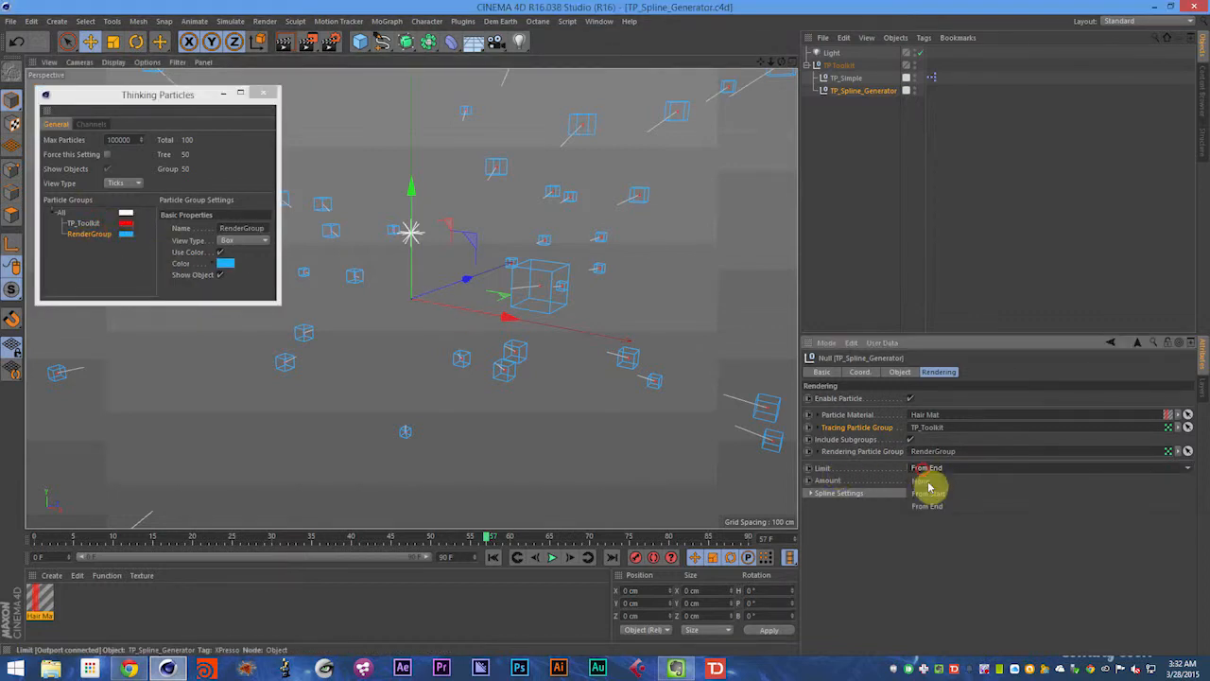
left_click(926, 467)
left_click(926, 470)
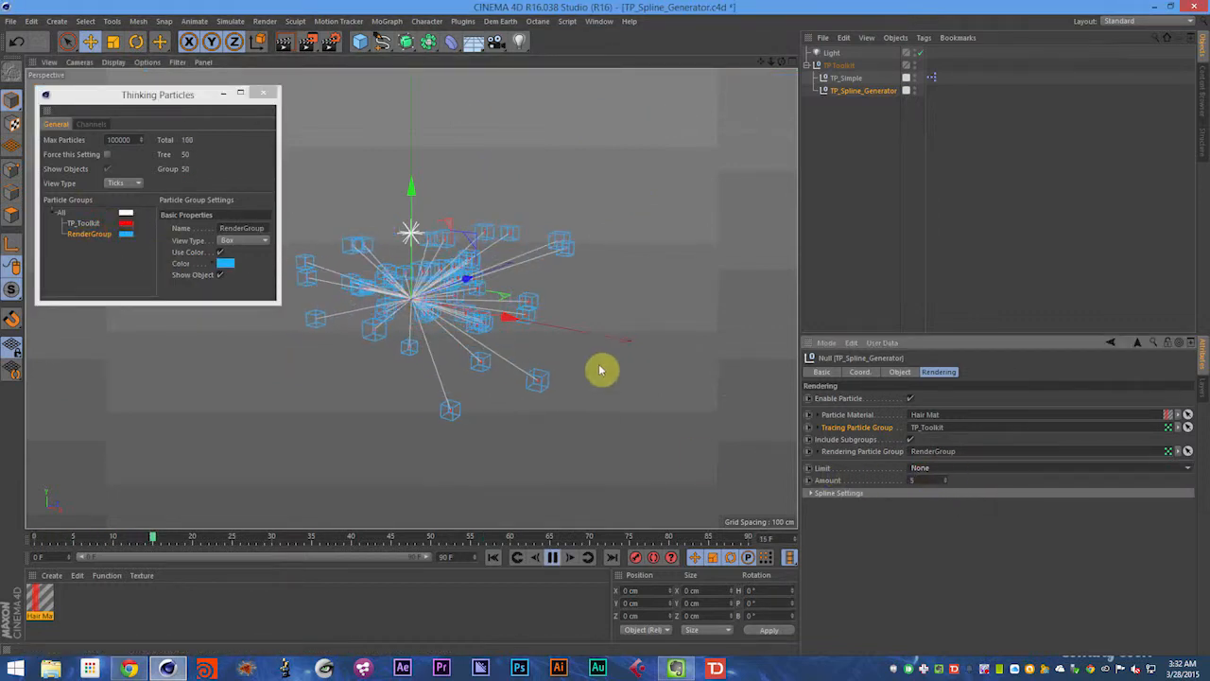
key("F8")
key("ctrl+s")
key("ctrl+r")
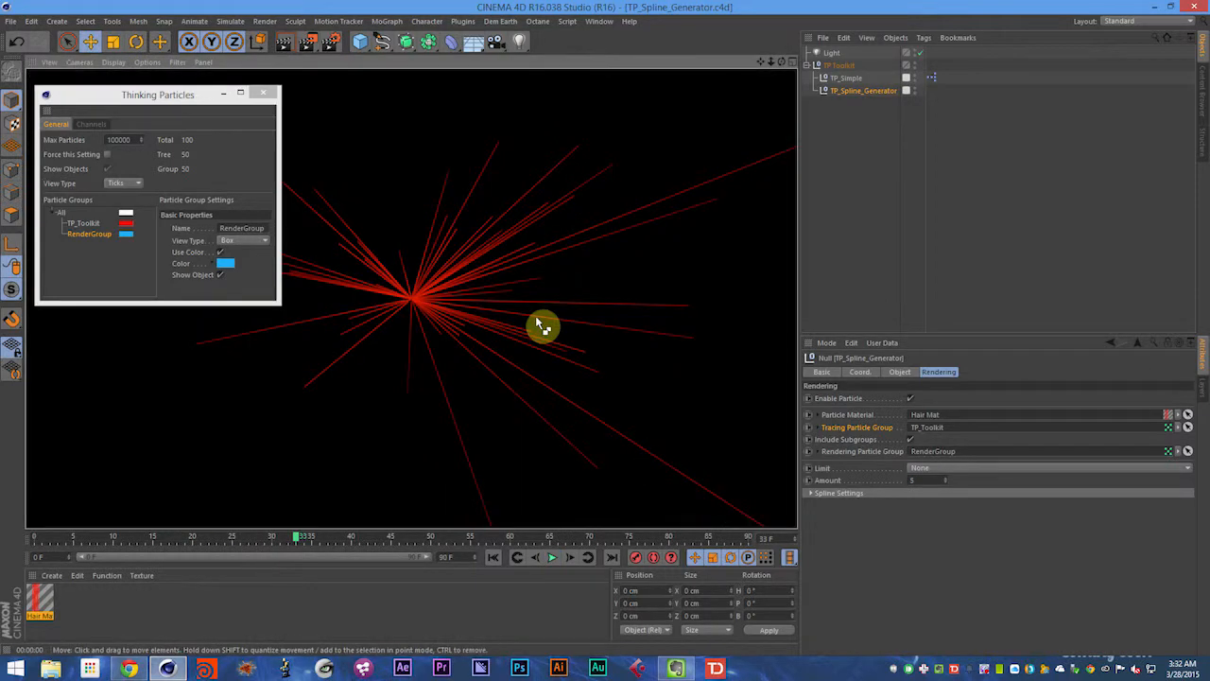
key("F8")
key("F8")
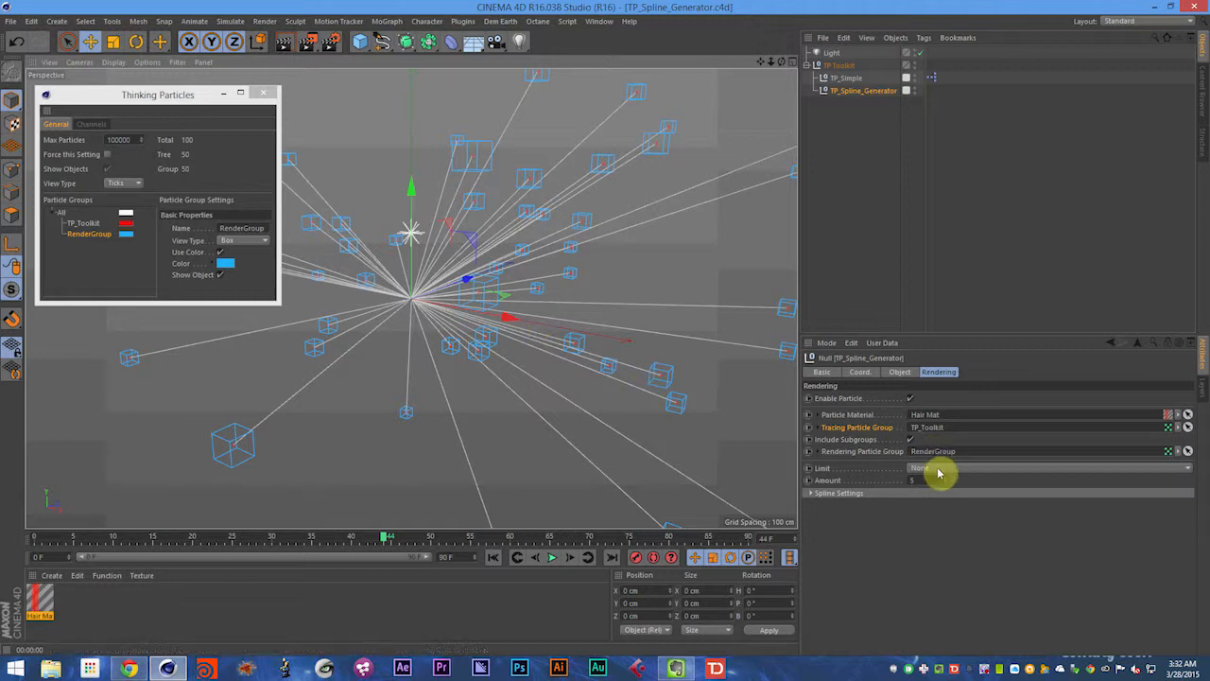
Step: Set the Limit to From Start, replay the simulation and render the viewport at frame 30
left_click(935, 469)
left_click(936, 493)
key("shift+f")
key("F8")
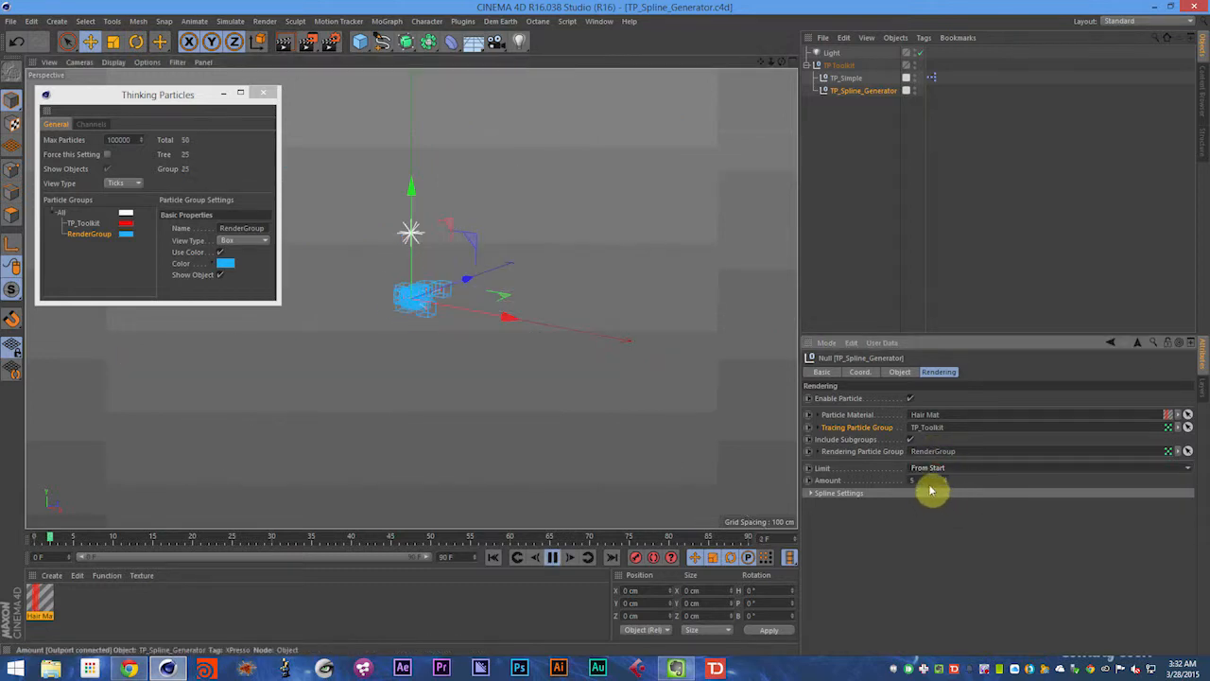
key("ctrl+r")
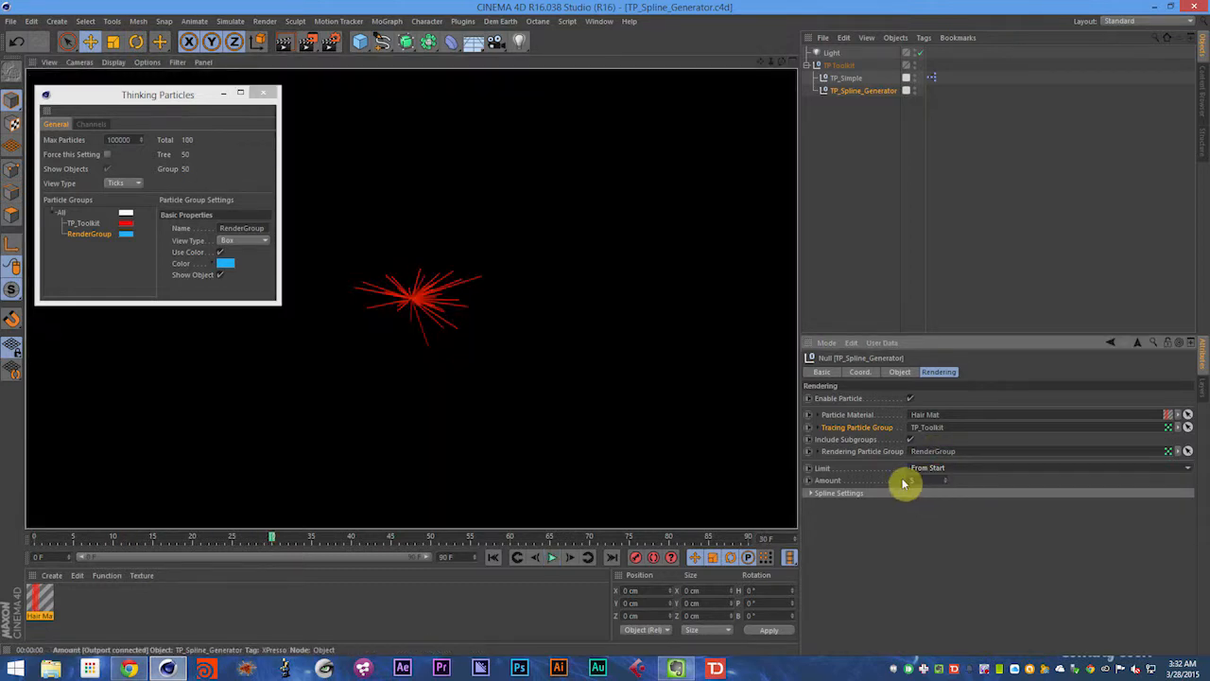
Step: Set the Limit to From End, replay the simulation and render the viewport at frame 24
left_click(921, 468)
left_click(926, 503)
key("shift+f")
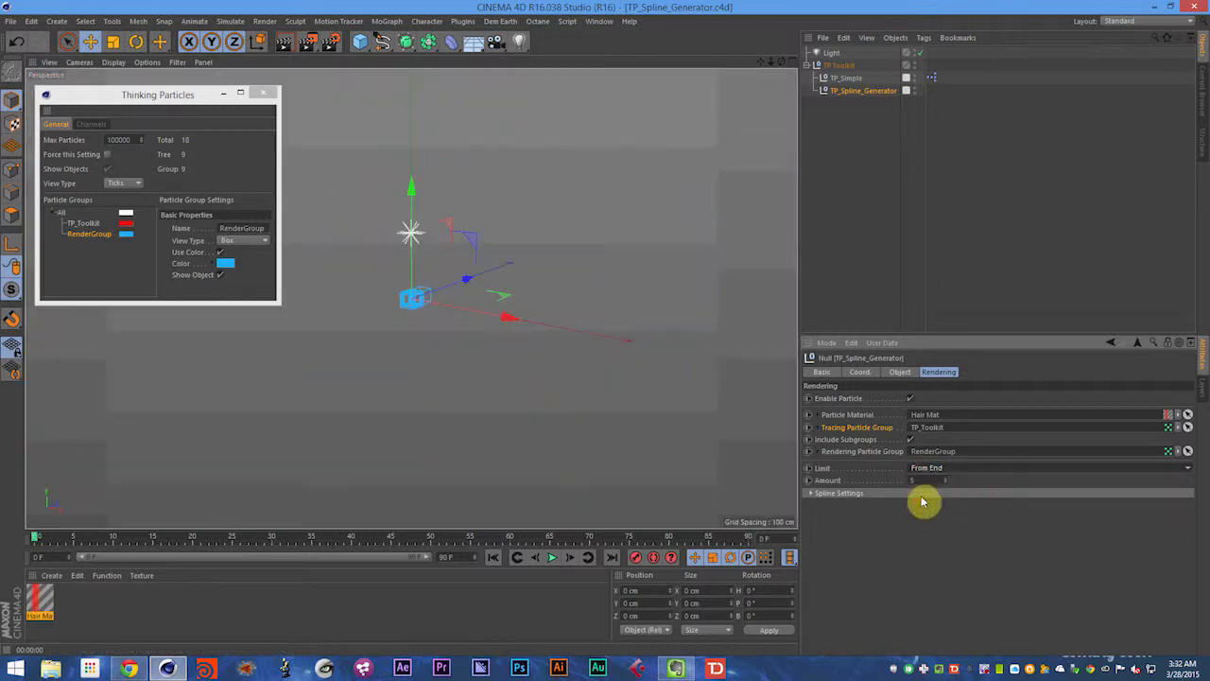
key("F8")
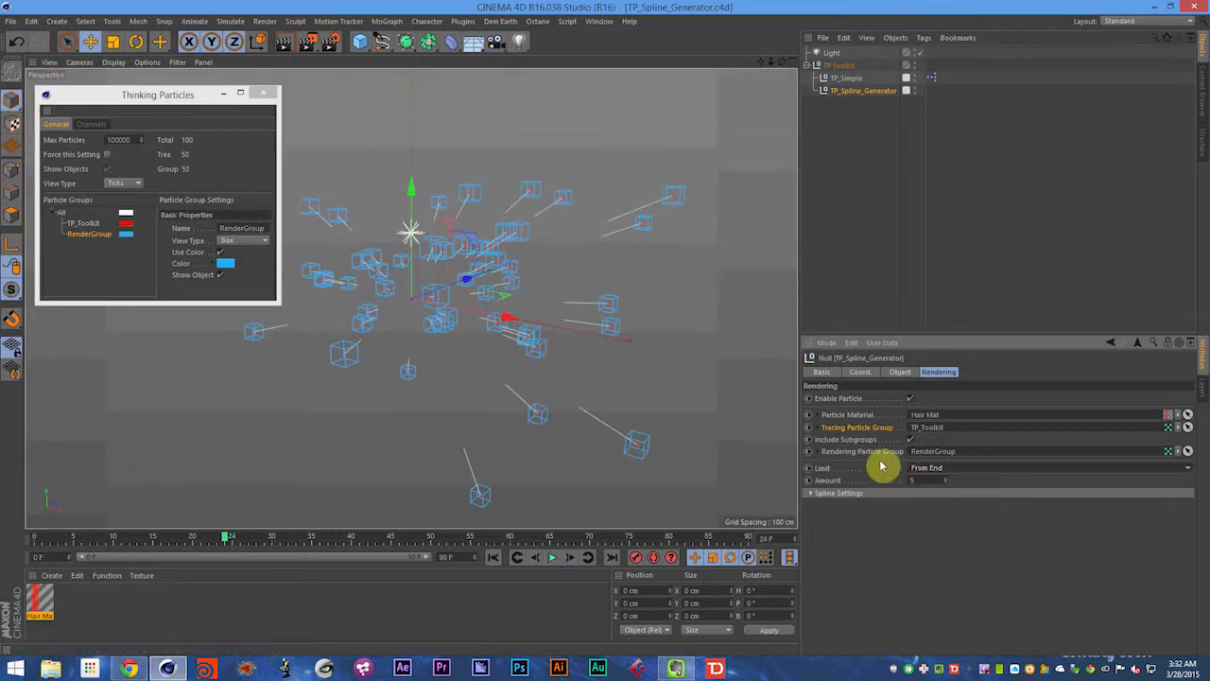
key("ctrl+r")
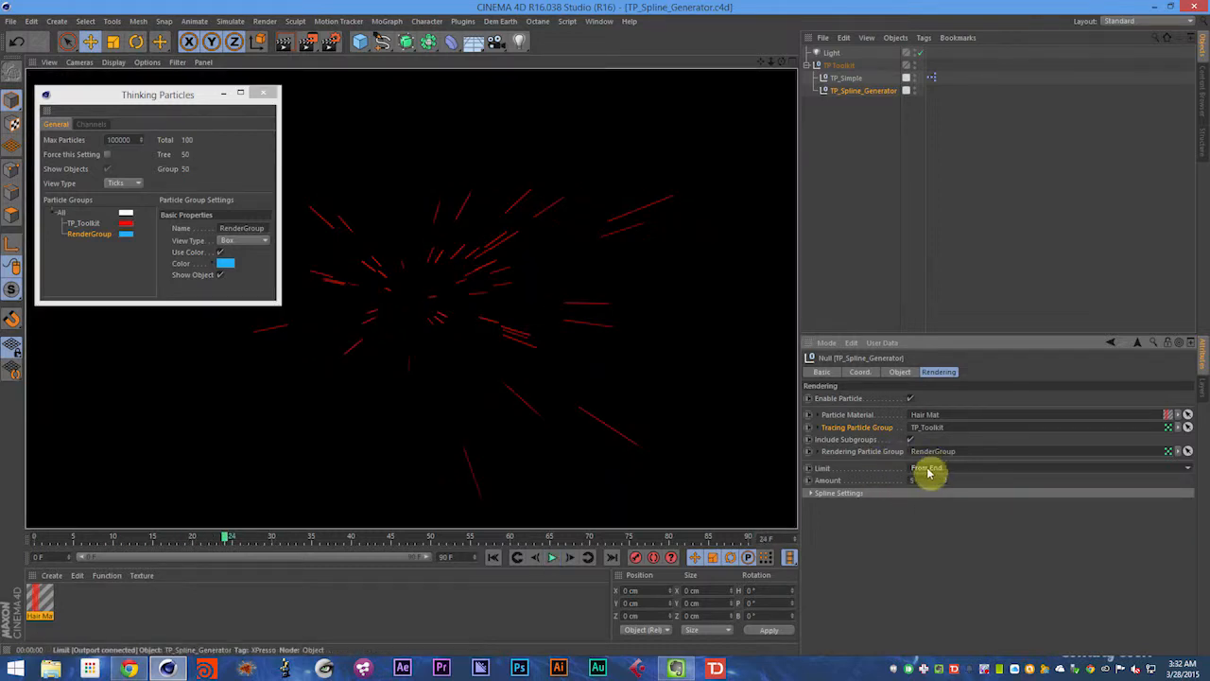
Step: Compare the None, From Start and From End Limit options again while the simulation plays
left_click(928, 468)
left_click(934, 481)
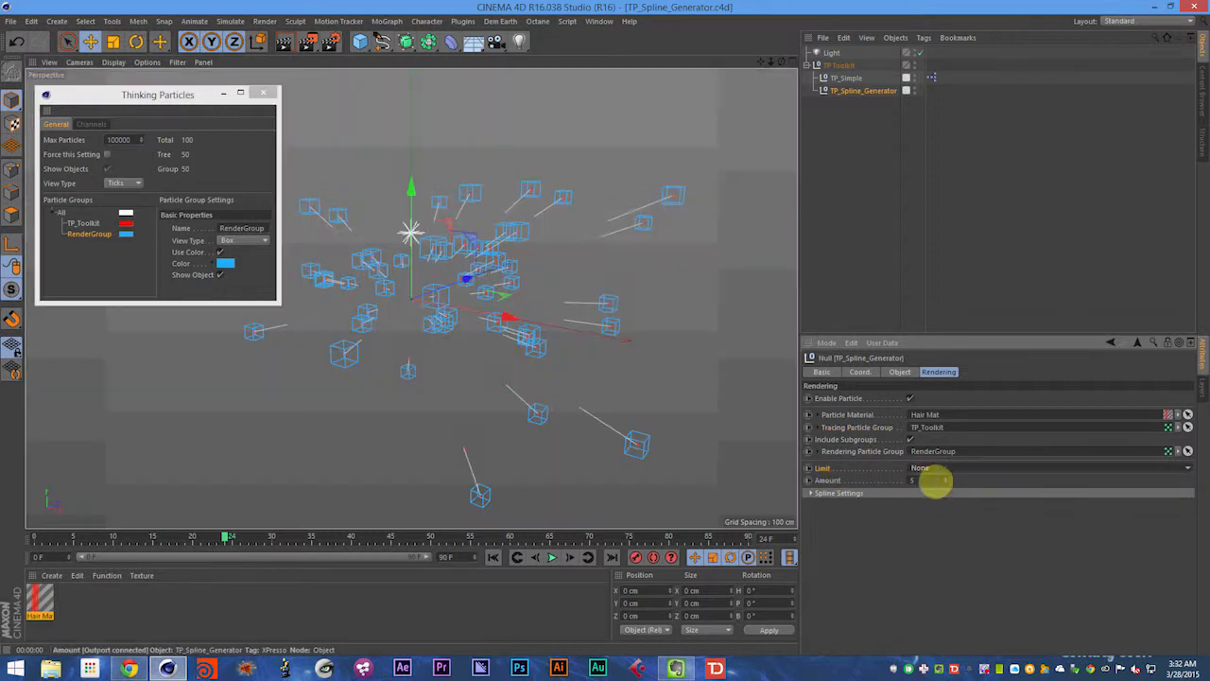
key("F8")
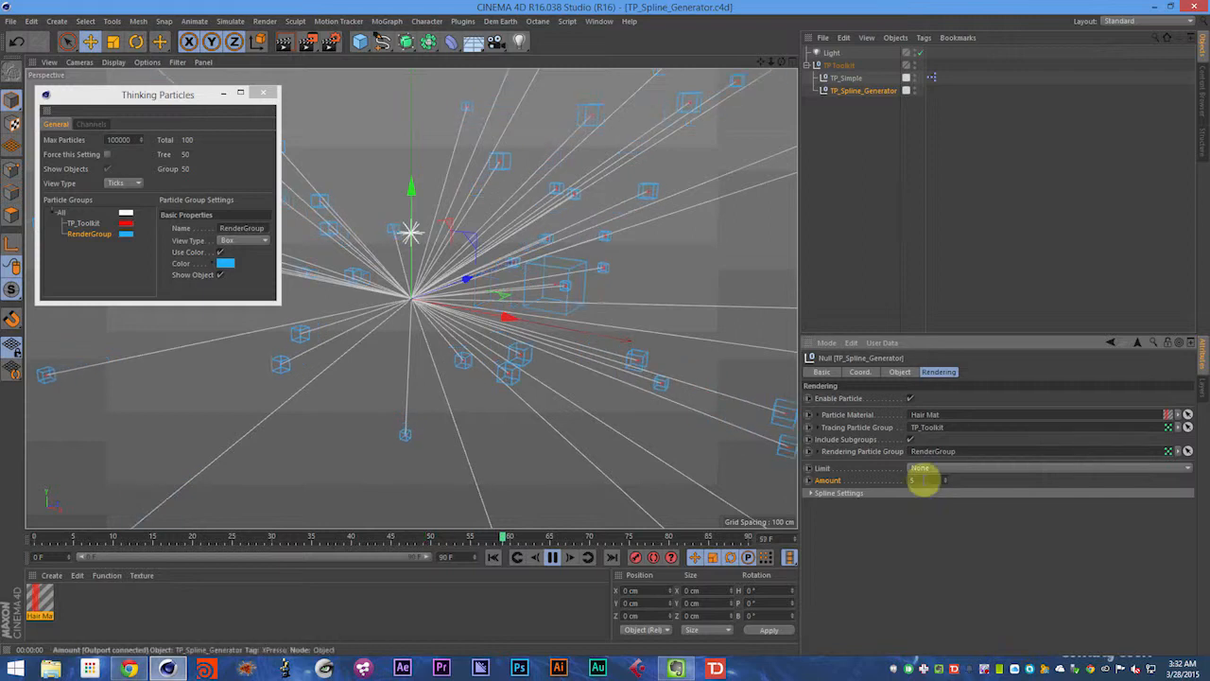
left_click(918, 470)
left_click(926, 493)
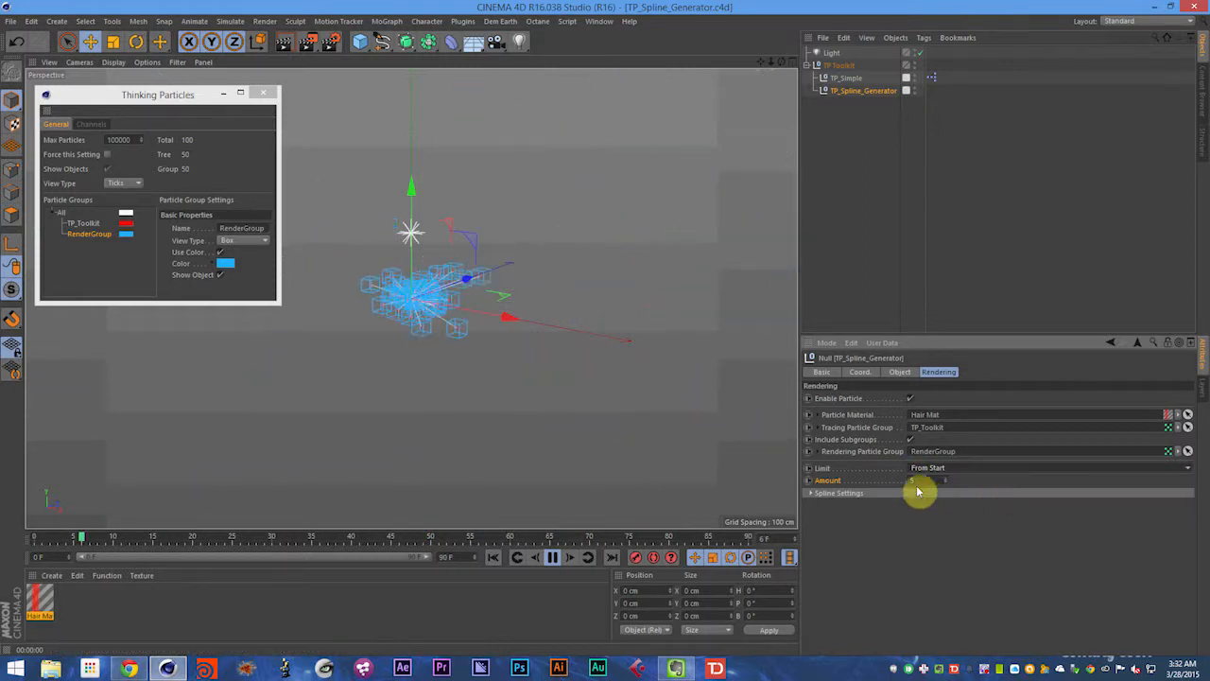
left_click(933, 469)
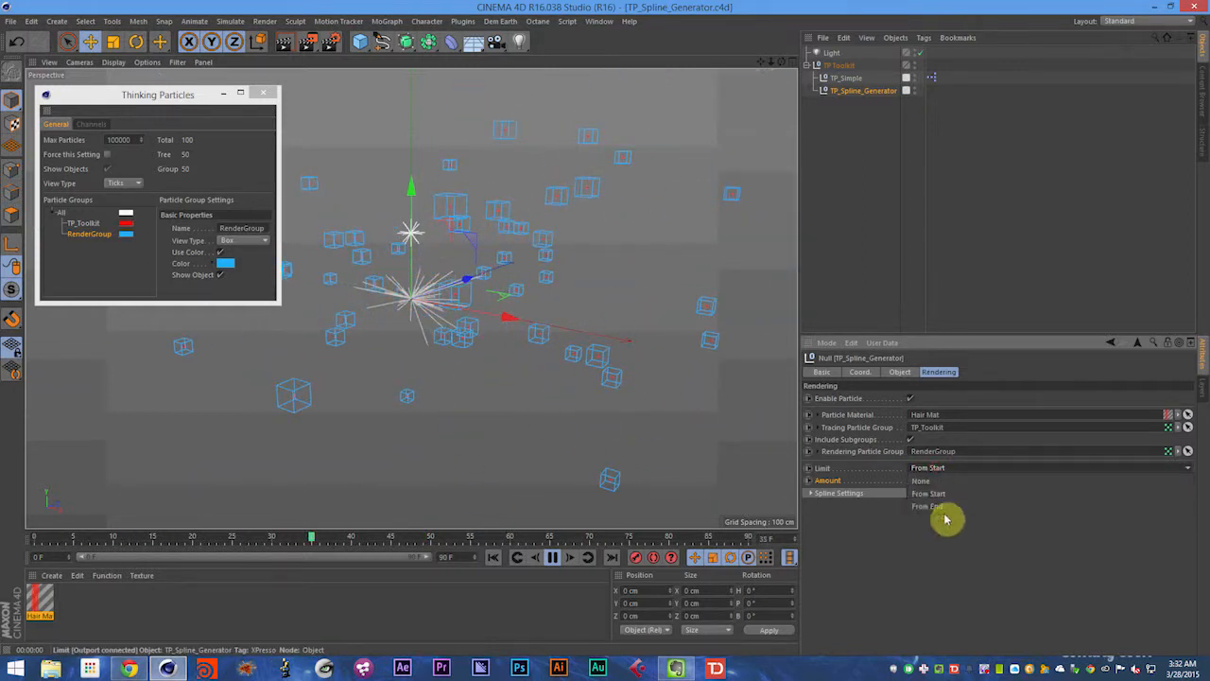
left_click(944, 509)
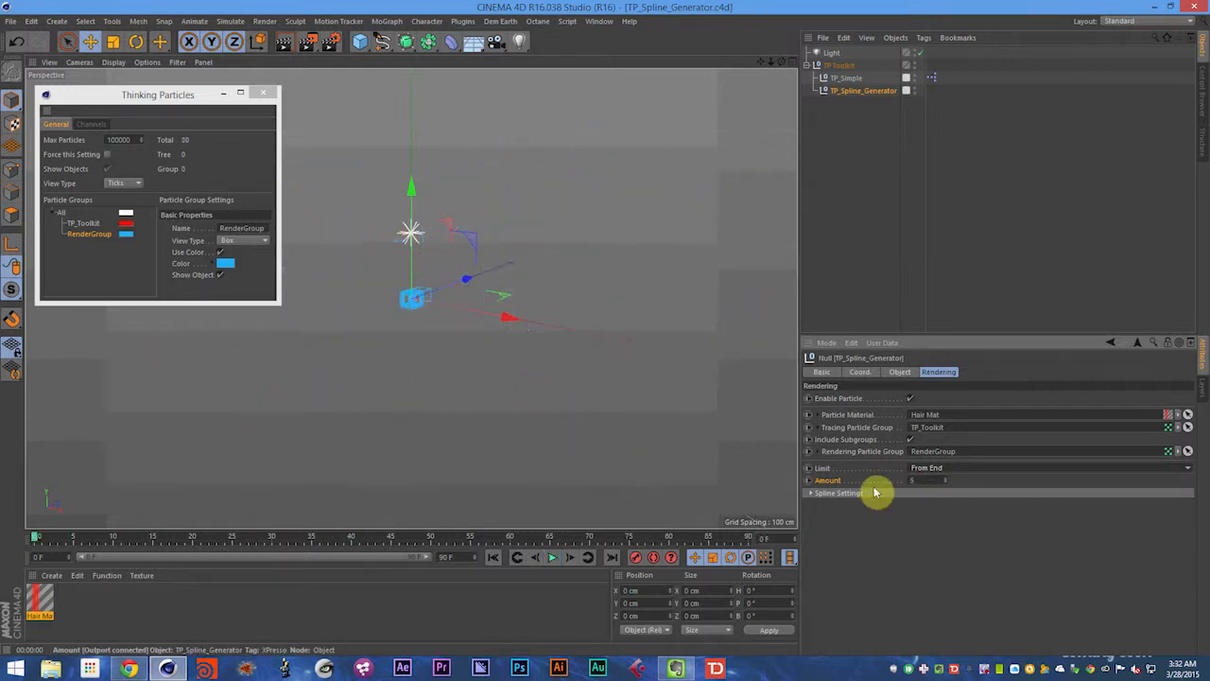
Step: Set the Limit back to None and expand TP_Spline_Generator's Spline Settings
left_click(929, 469)
left_click(918, 480)
left_click(896, 493)
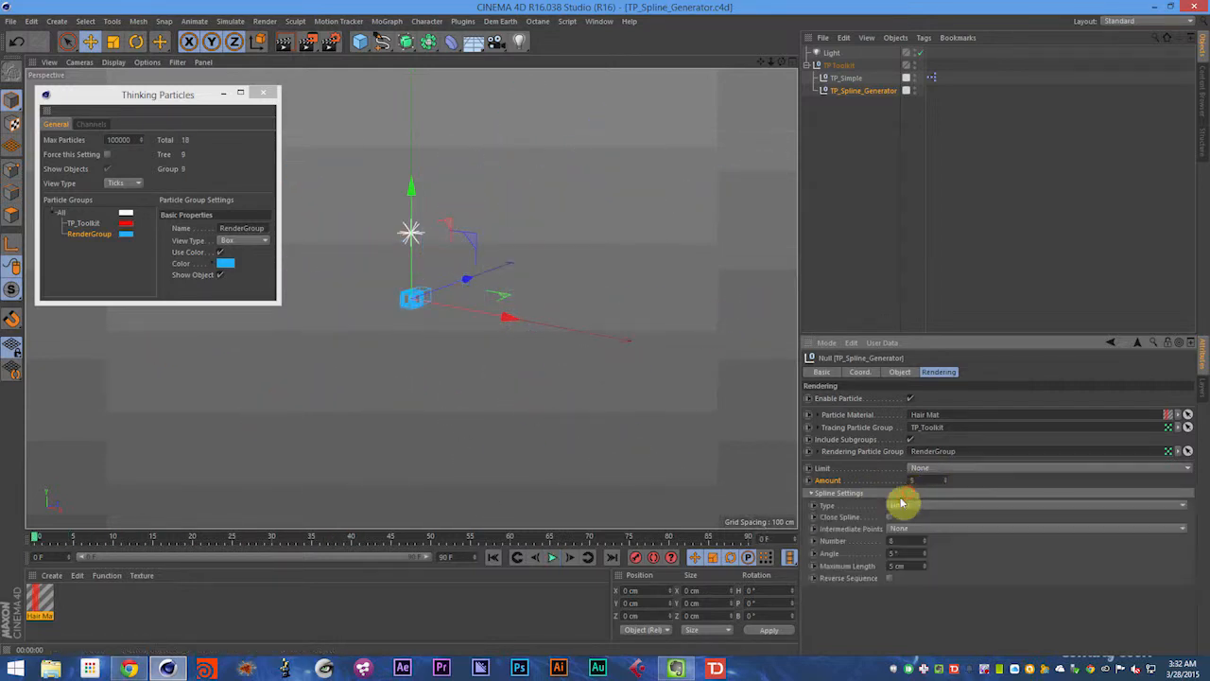
Step: Play and stop the simulation, delete the two stray Type keyframes from the timeline and reselect TP_Spline_Generator
key("F8")
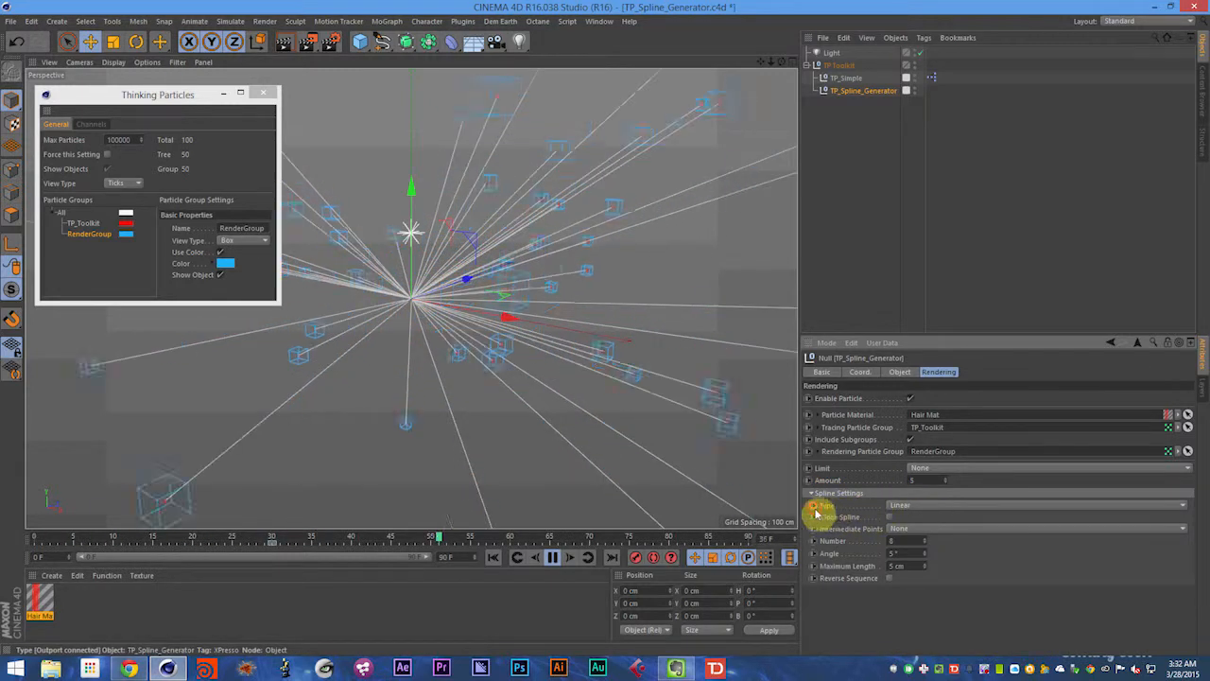
key("F8")
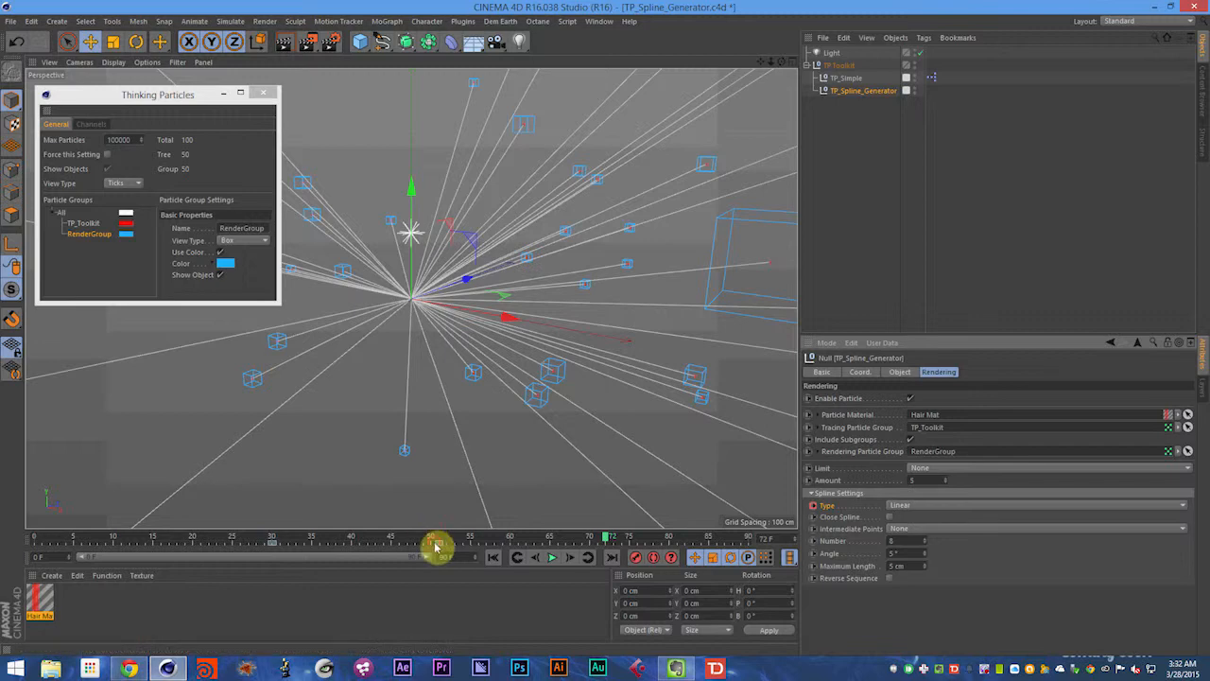
left_click_drag(261, 550, 258, 551)
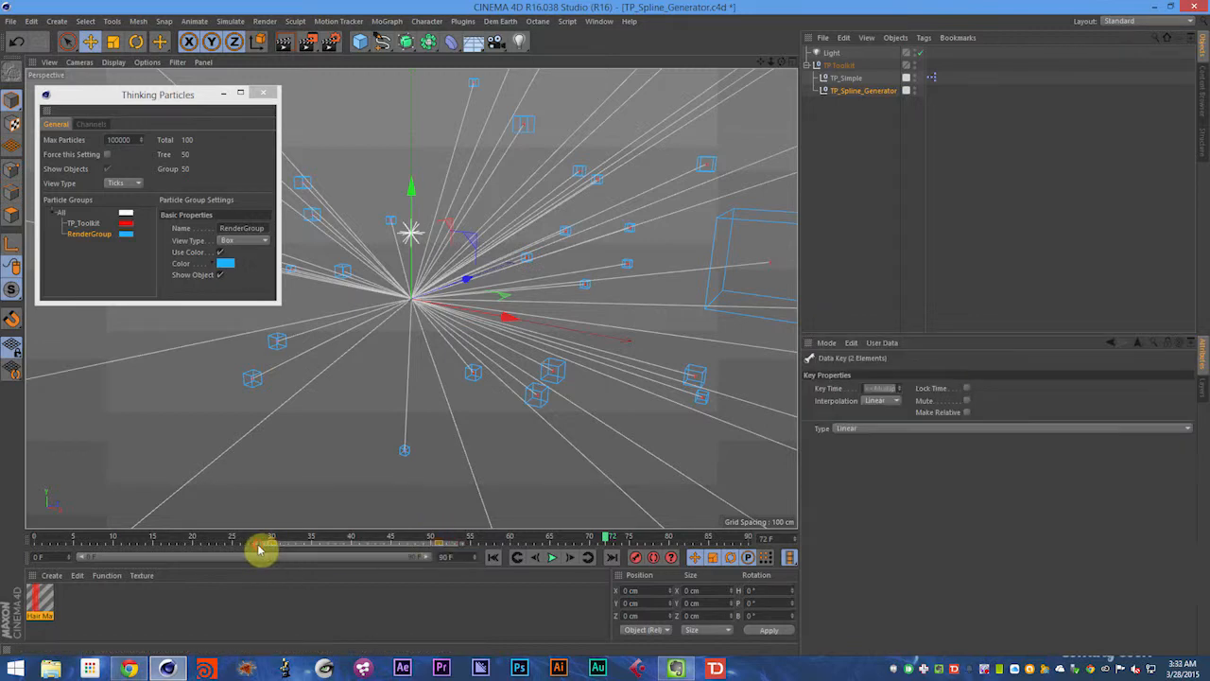
key("Delete")
left_click(897, 146)
left_click(878, 87)
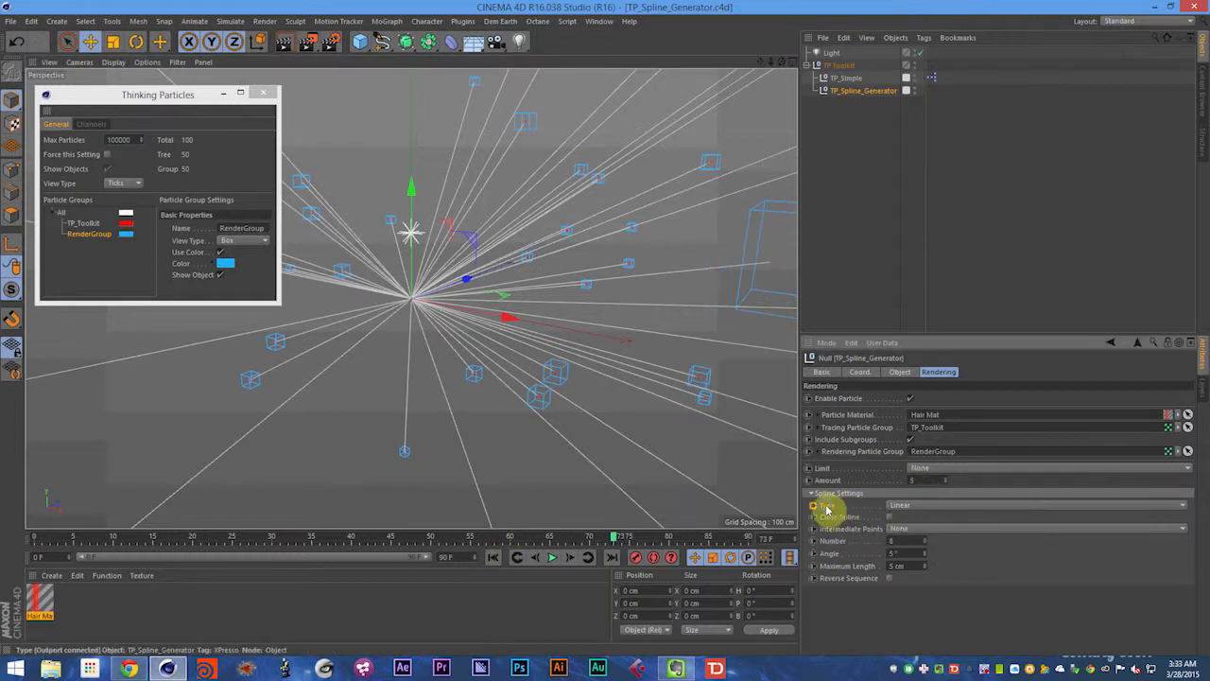
Step: Clear the remaining animation from the Type parameter of TP_Spline_Generator
right_click(832, 453)
mouse_move(860, 460)
left_click(985, 555)
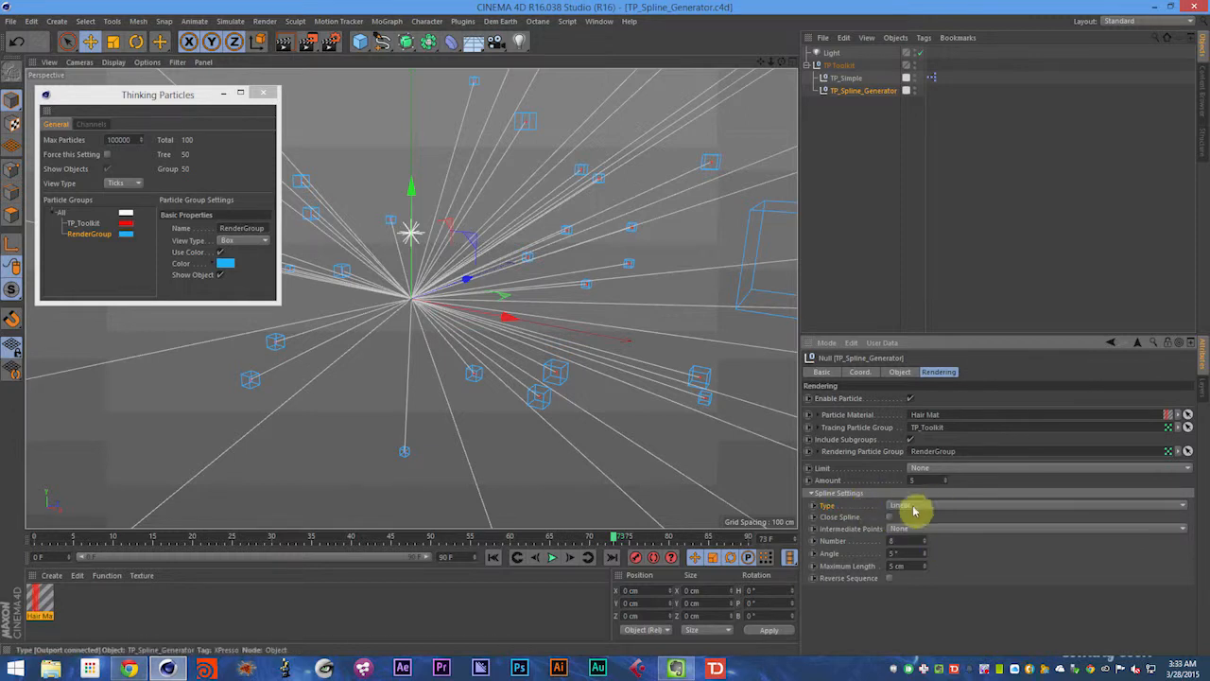
Step: Find TP Toolkit by command search and add a TP Custom Turbulence object to the scene
left_click(866, 155)
key("shift+c")
type("tp")
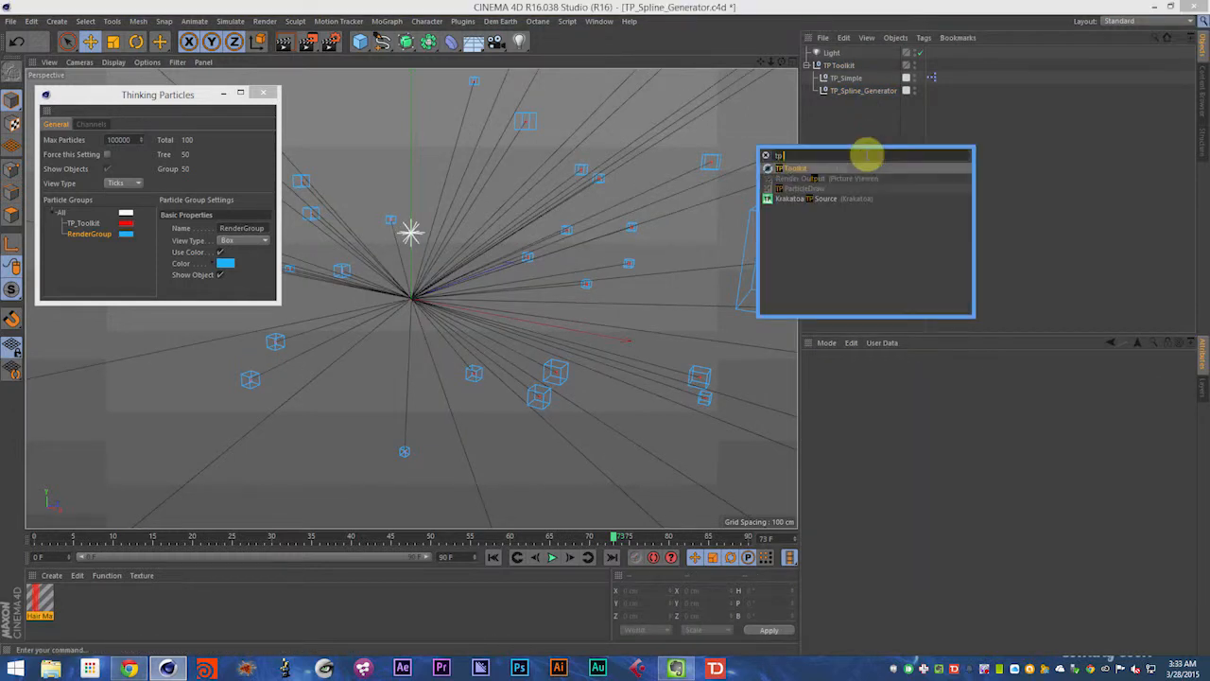
key("Return")
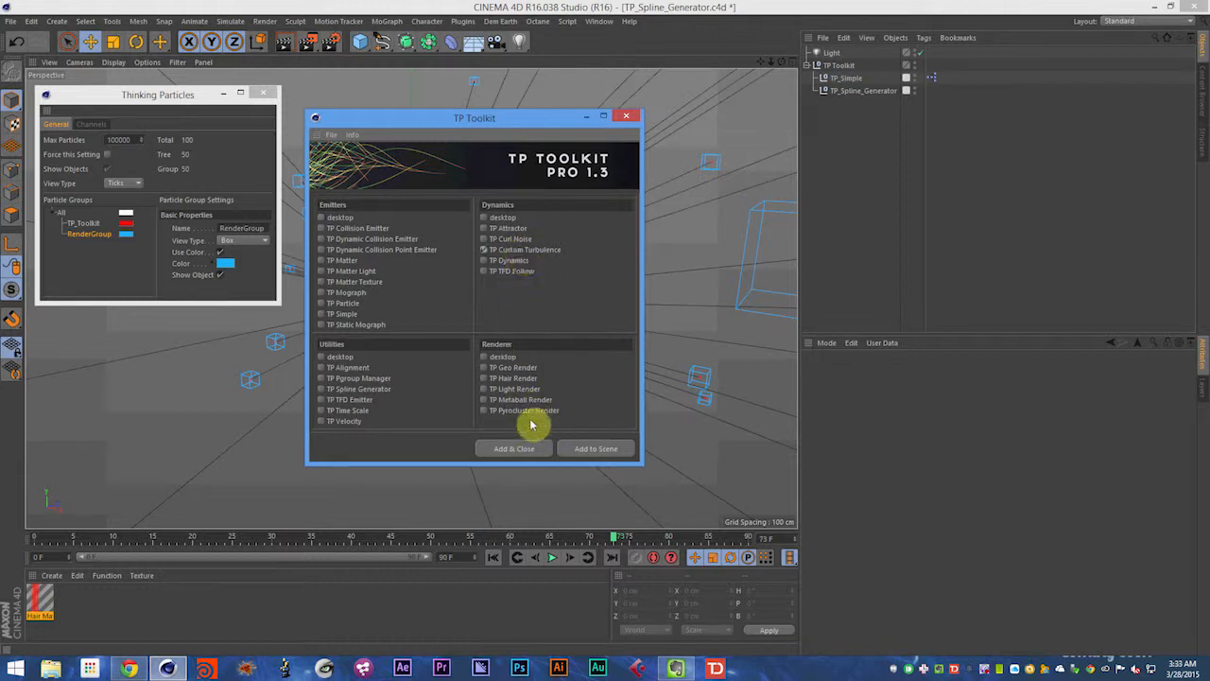
left_click(513, 448)
Step: Set TP_Simple's Particles Per Second to 25 and move TP_Custom_Turbulence above TP_Spline_Generator in the object hierarchy
left_click(841, 77)
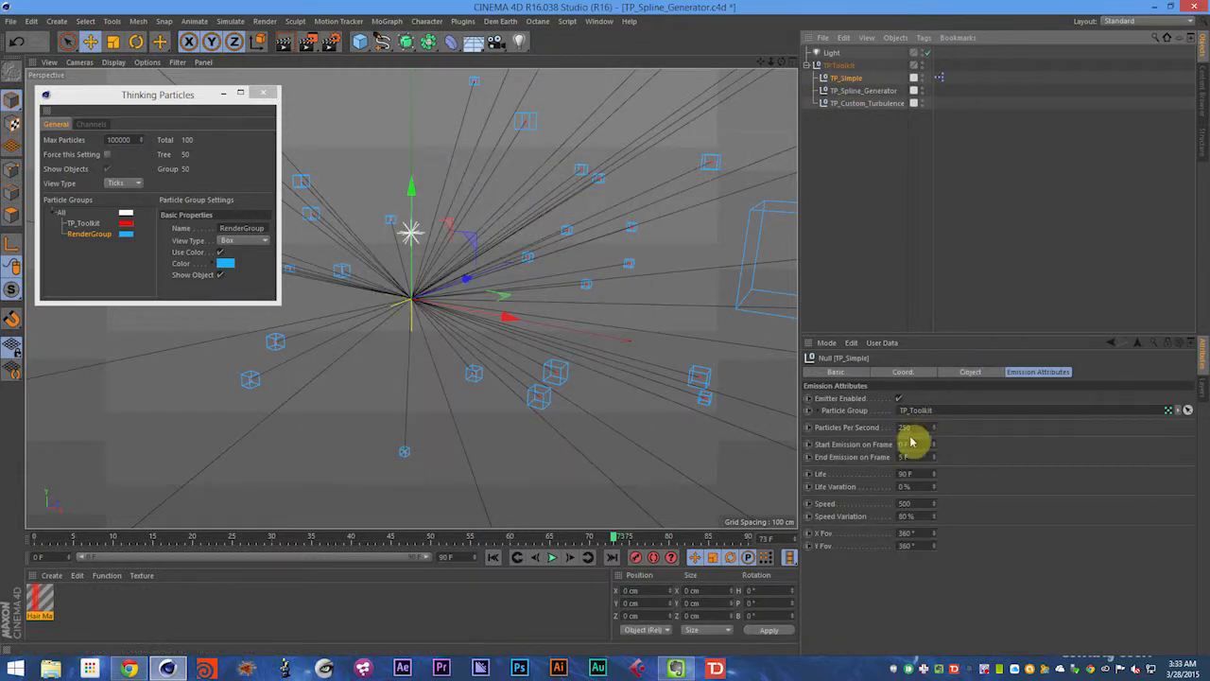
left_click(906, 427)
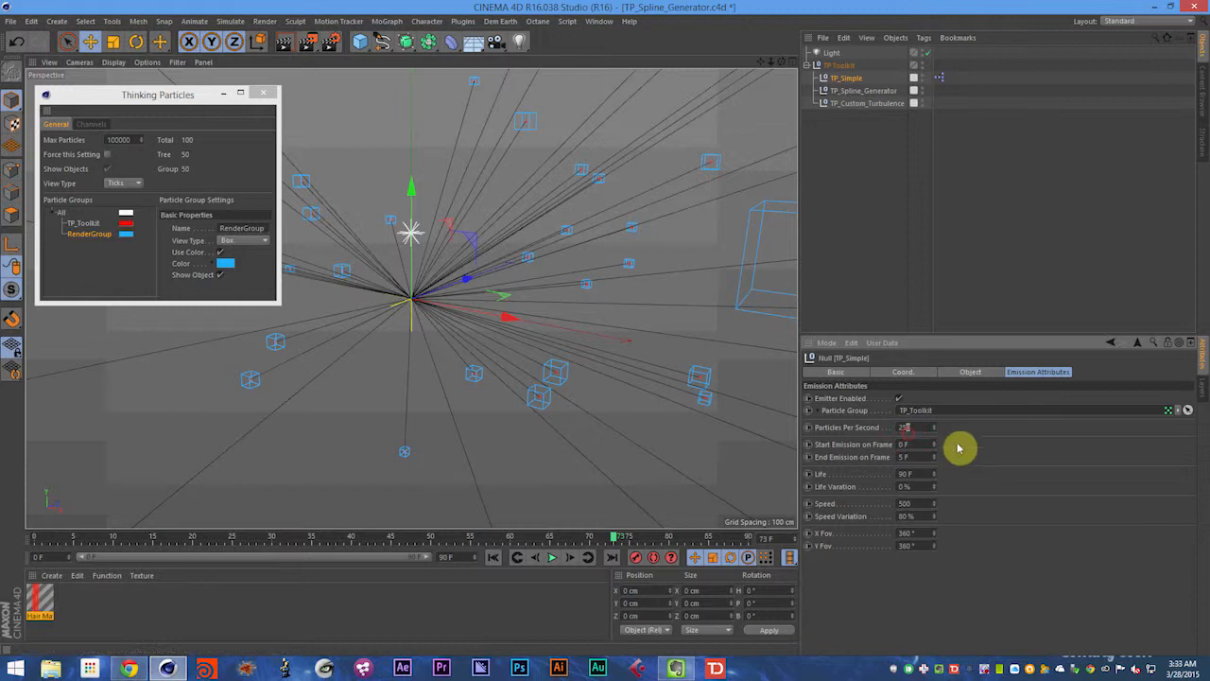
left_click(868, 103)
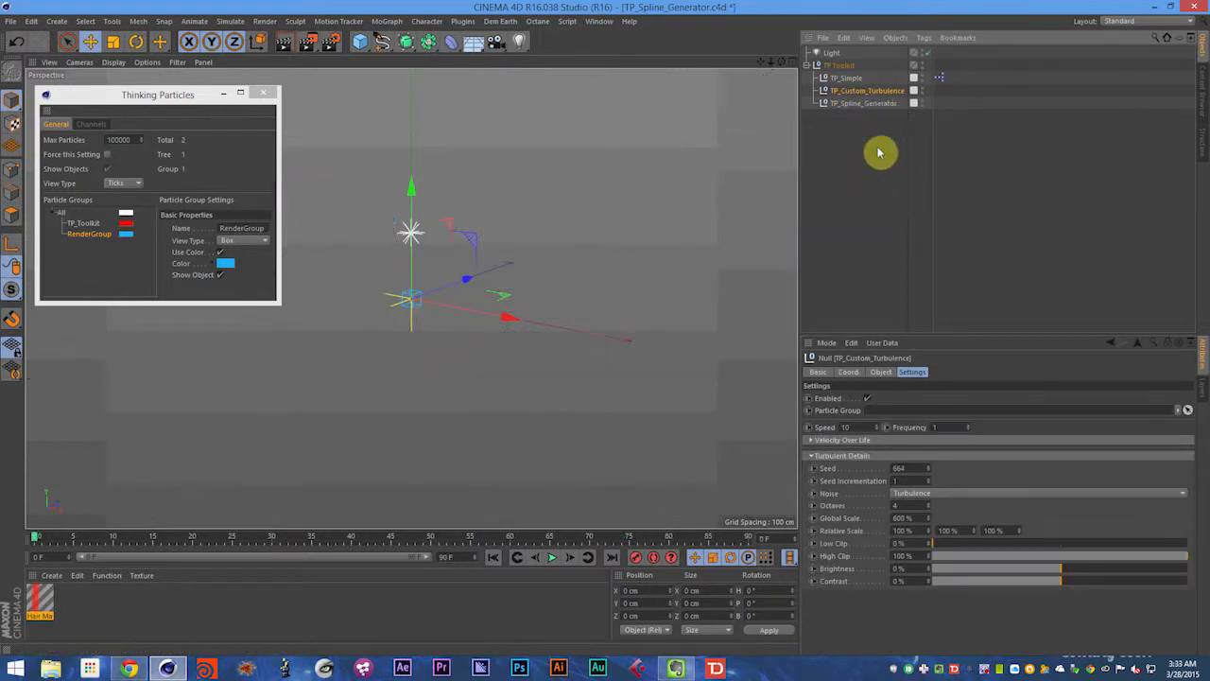
Step: Set TP_Custom_Turbulence's Speed to 250 and assign the TP_Toolkit group as its Particle Group
left_click(844, 427)
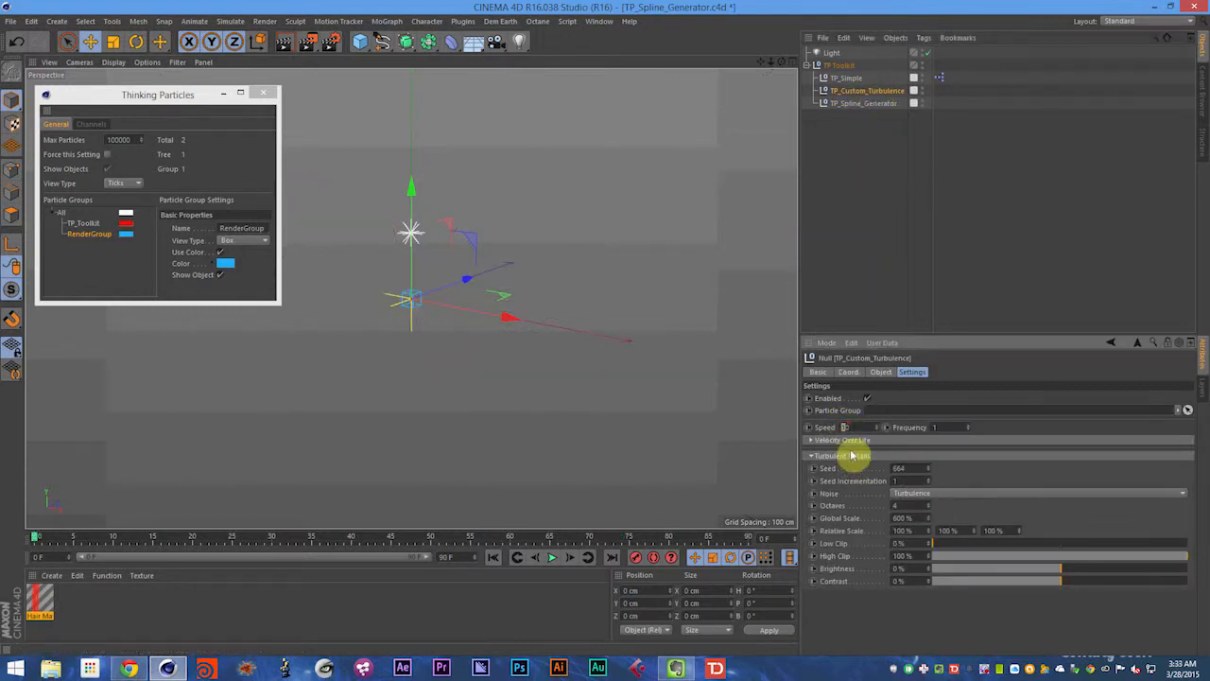
left_click_drag(85, 223, 252, 261)
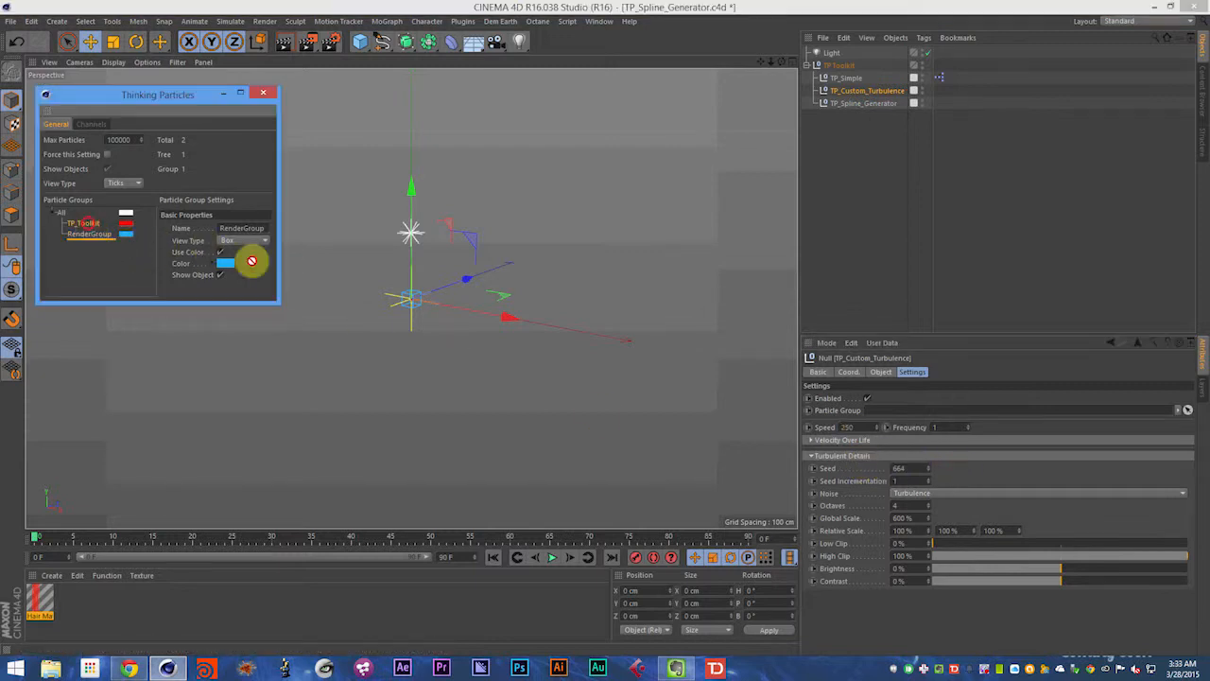
left_click_drag(891, 396, 915, 414)
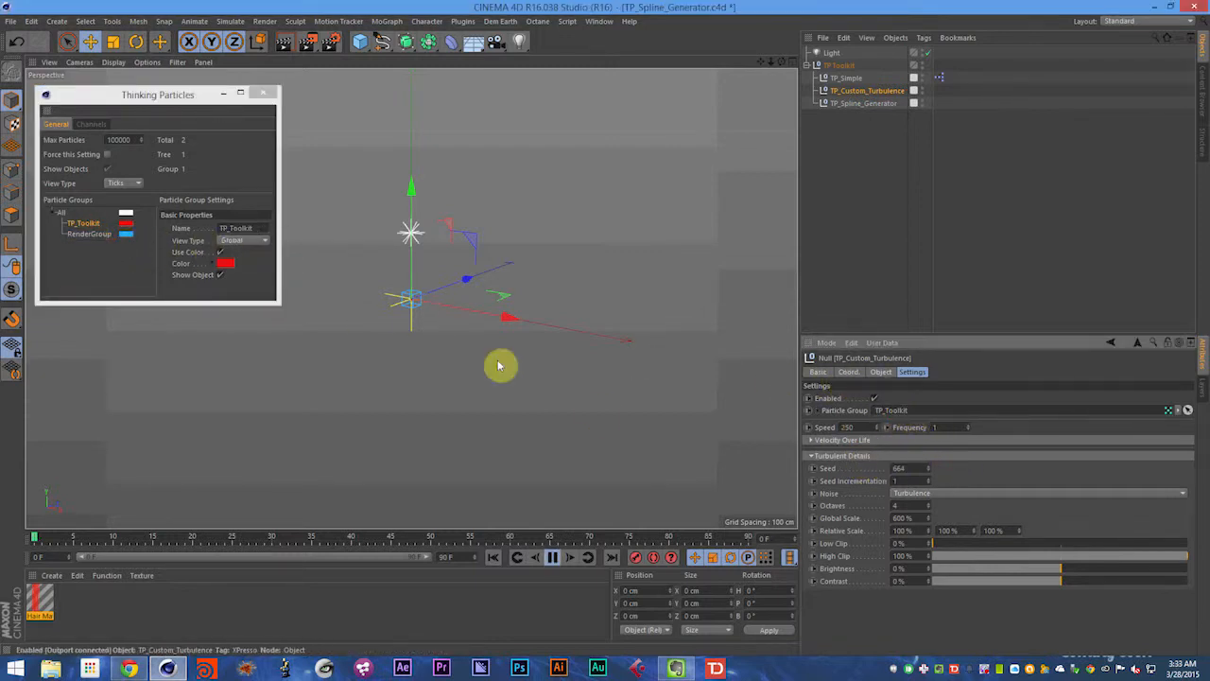
Step: Play the simulation and set TP_Simple's Particles Per Second to 250
key("F8")
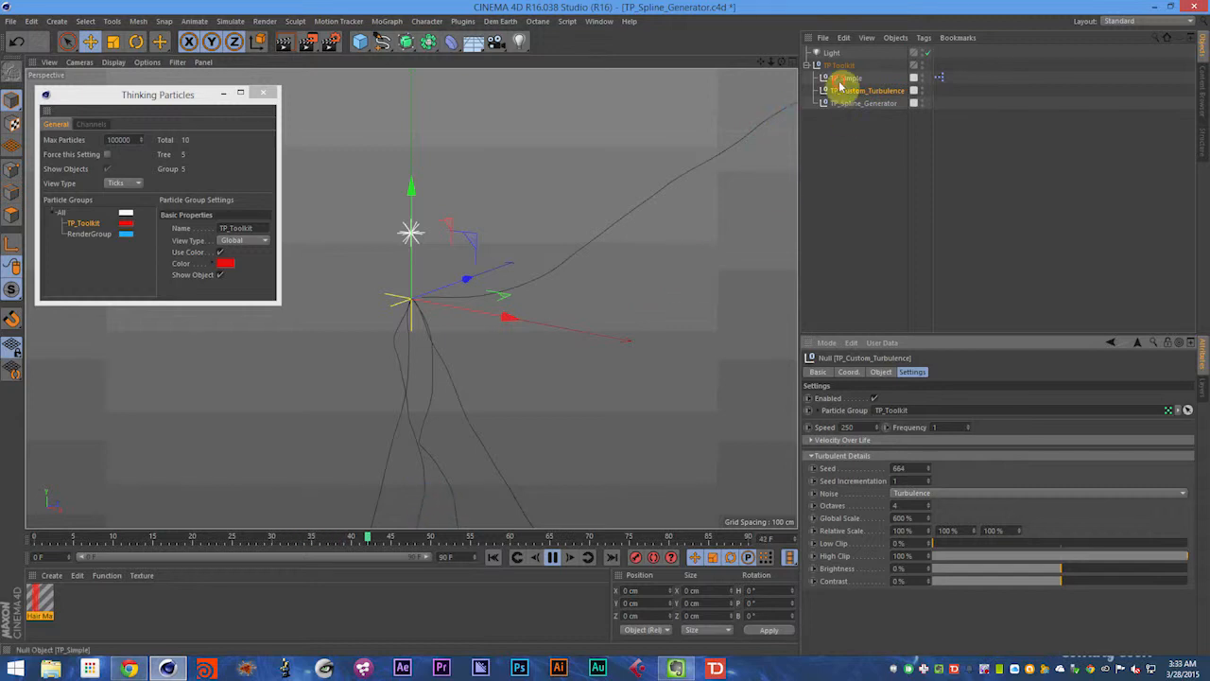
left_click(844, 78)
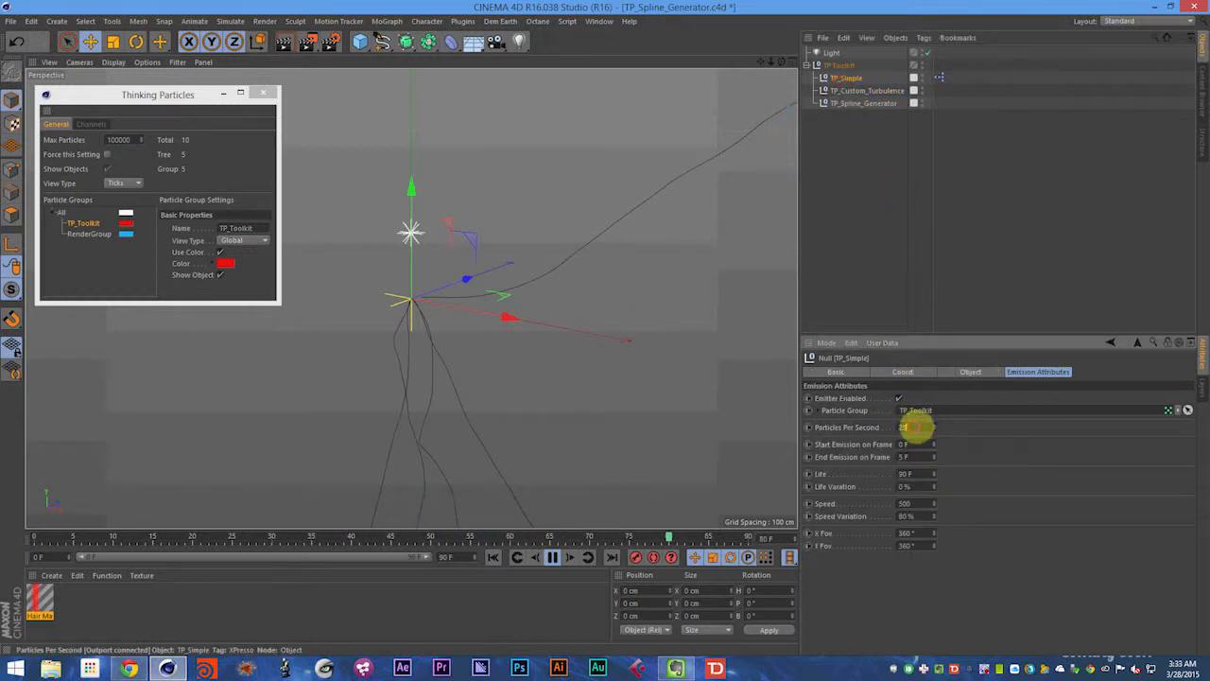
left_click(913, 426)
type("0")
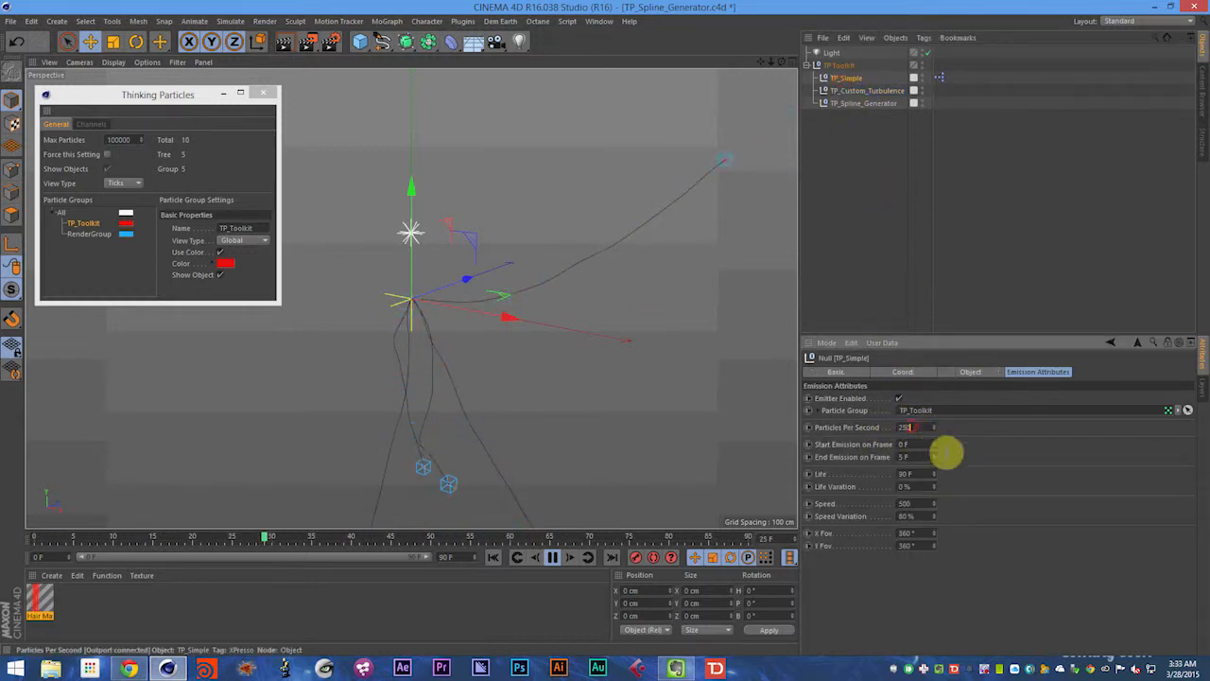
Step: Restart the turbulent particle simulation and stop it at frame 29
key("F8")
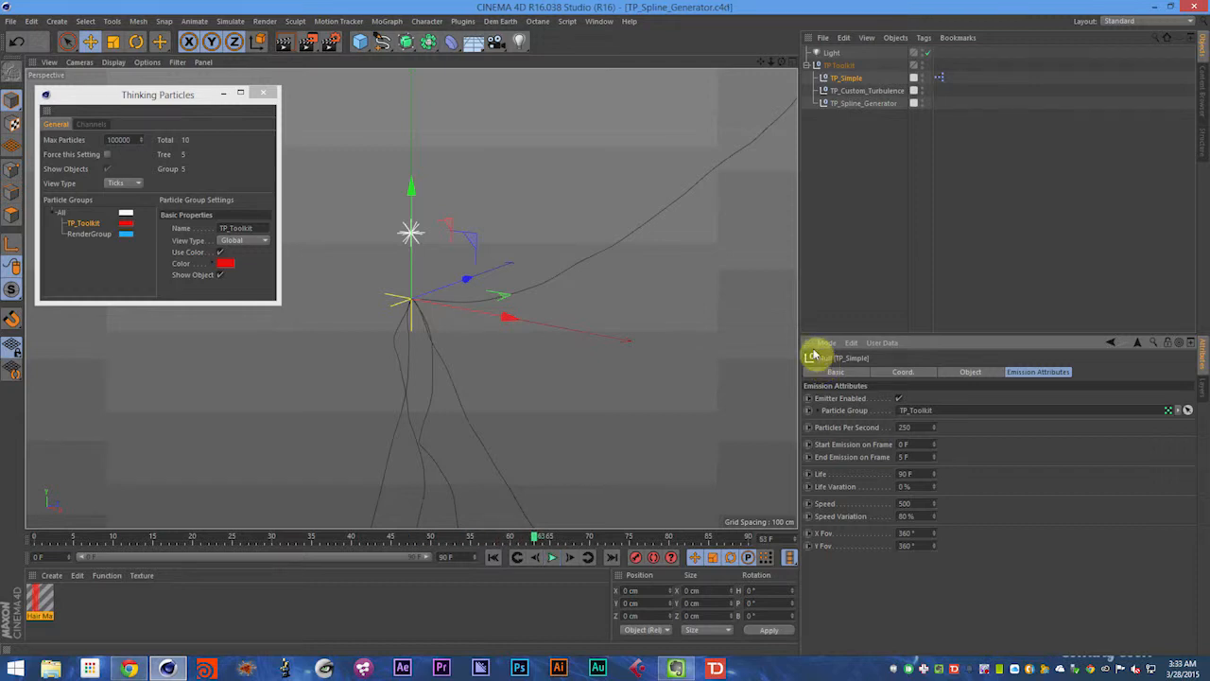
key("F8")
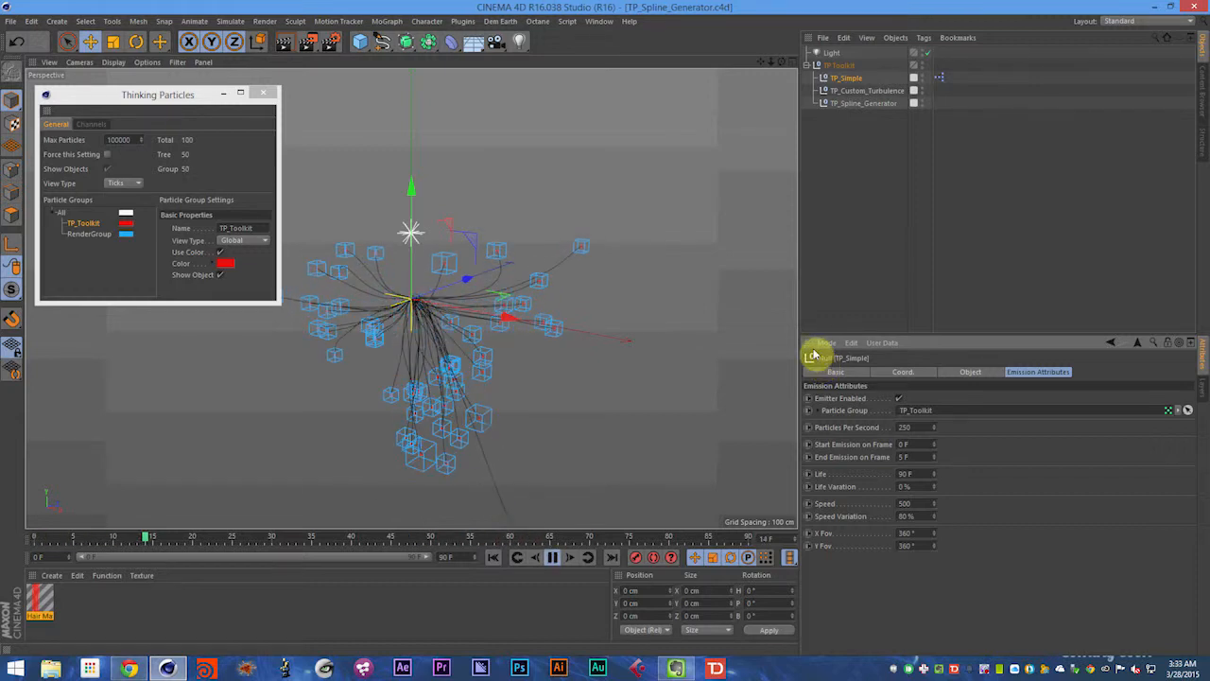
key("F8")
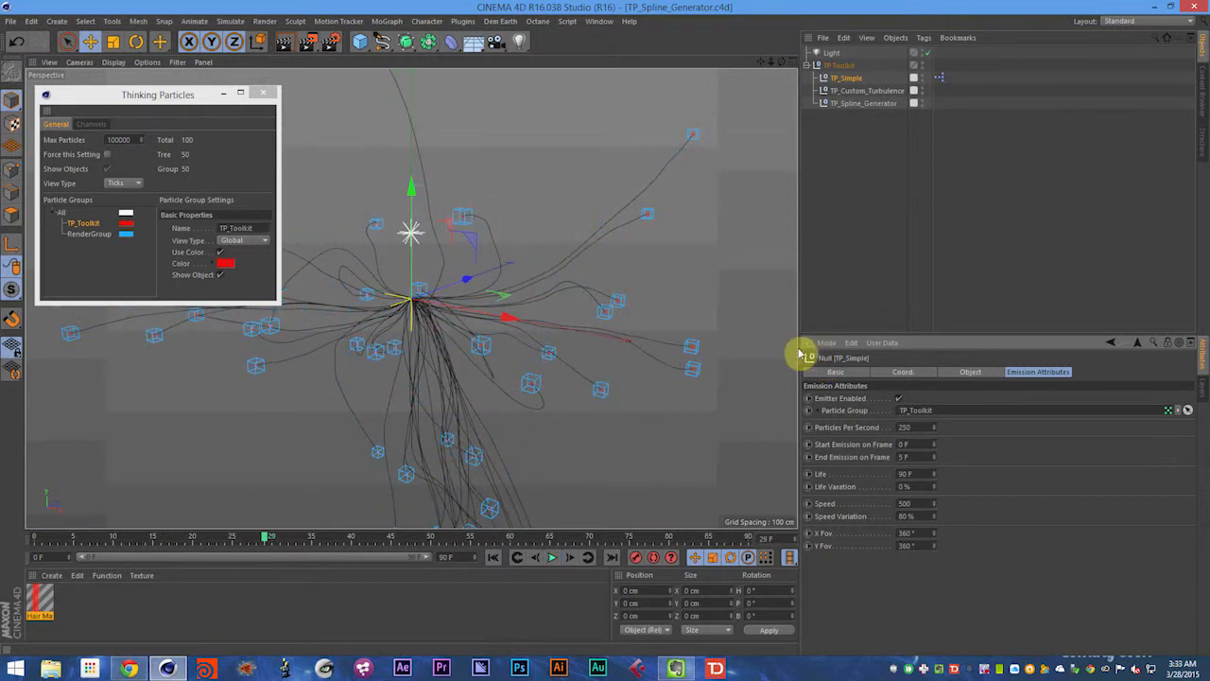
Step: Select TP_Spline_Generator and examine the curvature of individual Linear splines up close
left_click(860, 102)
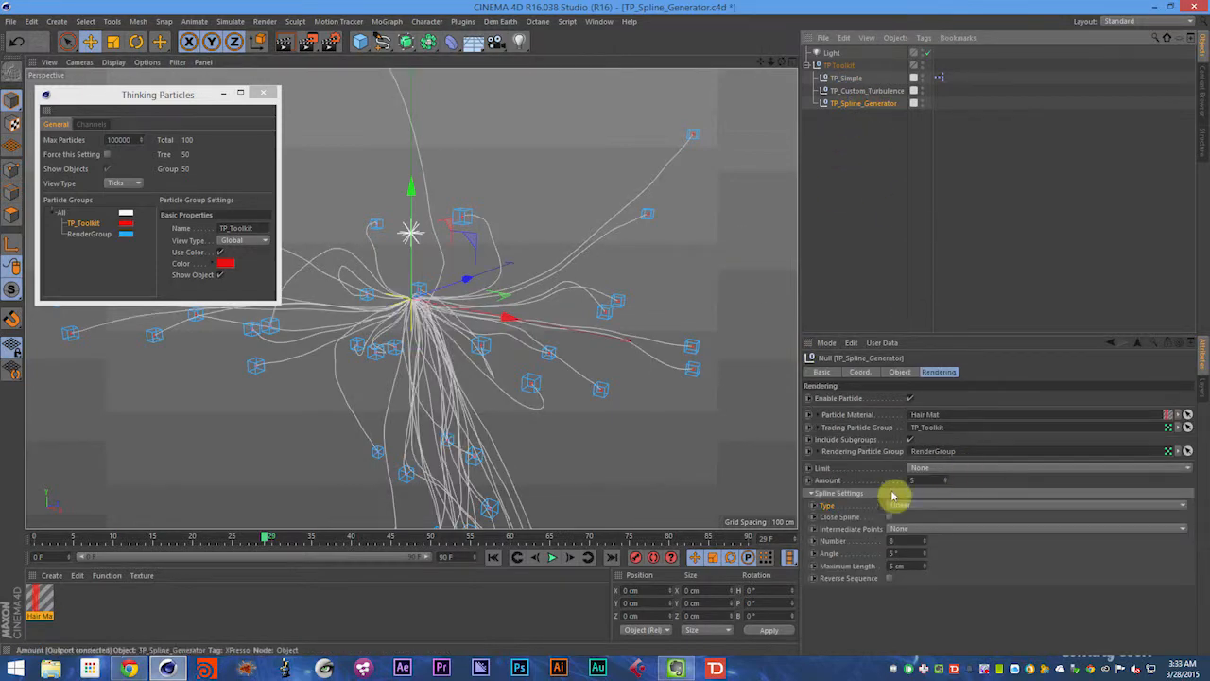
right_click_drag(448, 308, 563, 267, "alt")
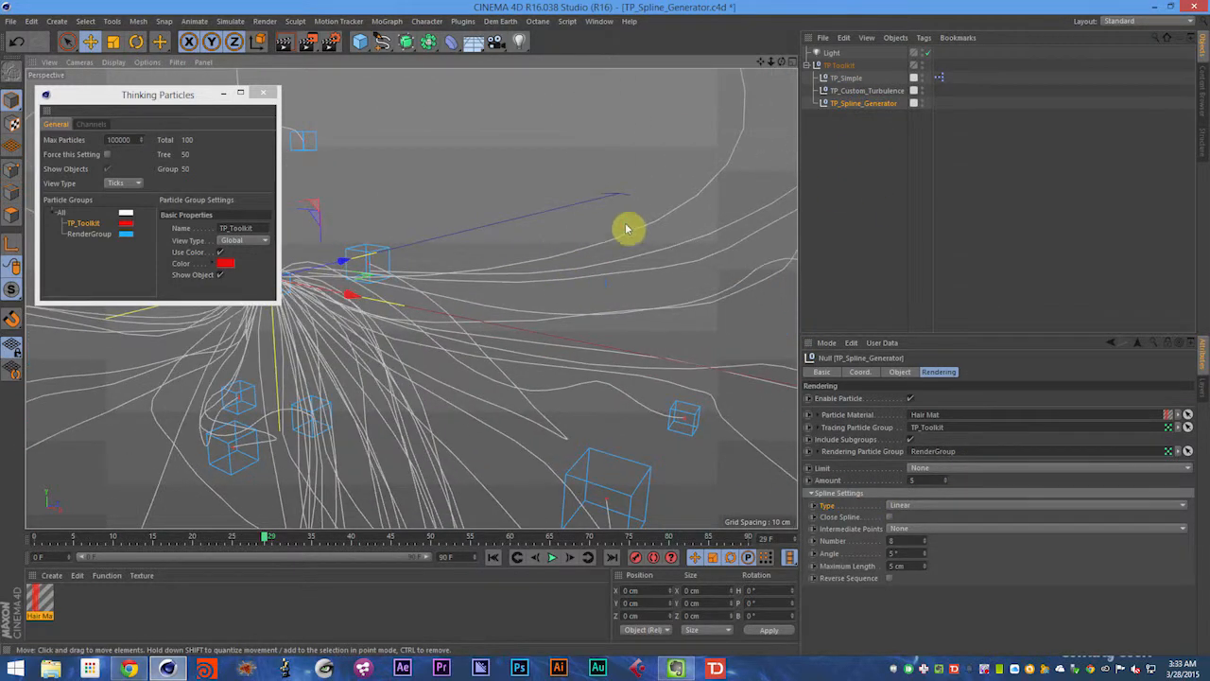
left_click_drag(630, 223, 611, 240, "alt")
right_click_drag(645, 221, 694, 217, "alt")
left_click_drag(685, 220, 721, 198, "alt")
right_click_drag(686, 221, 587, 257, "alt")
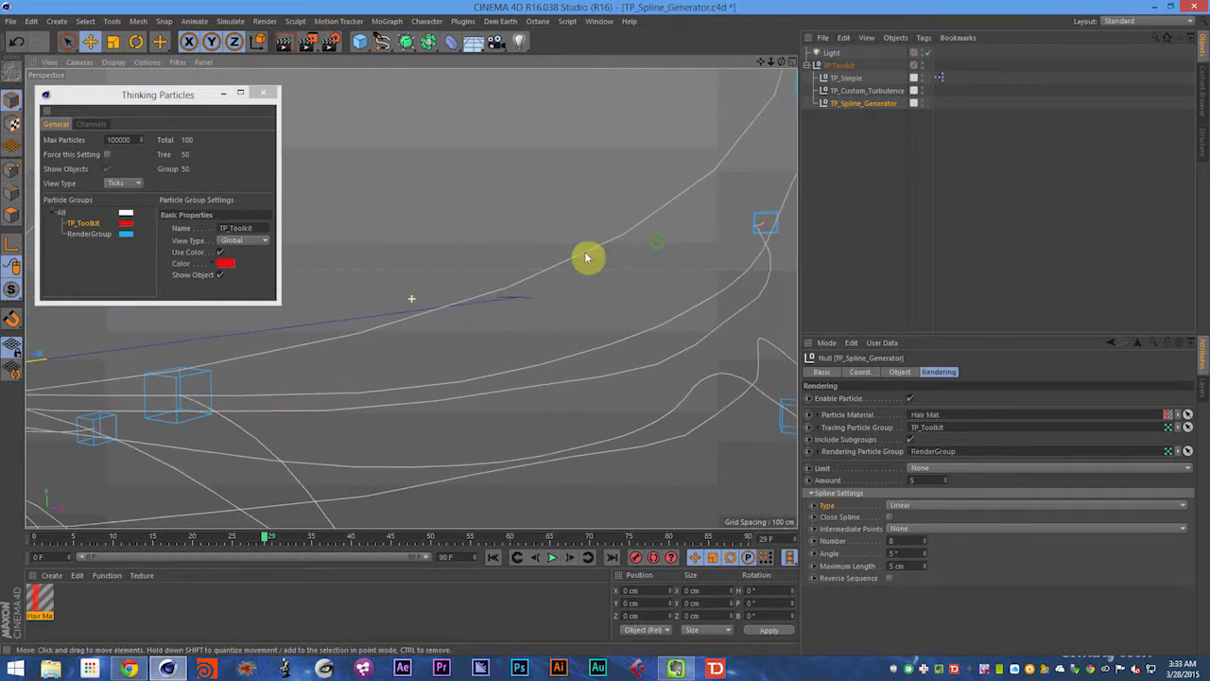
middle_click_drag(586, 257, 457, 262, "alt")
right_click_drag(739, 347, 775, 345, "alt")
right_click_drag(672, 343, 721, 338, "alt")
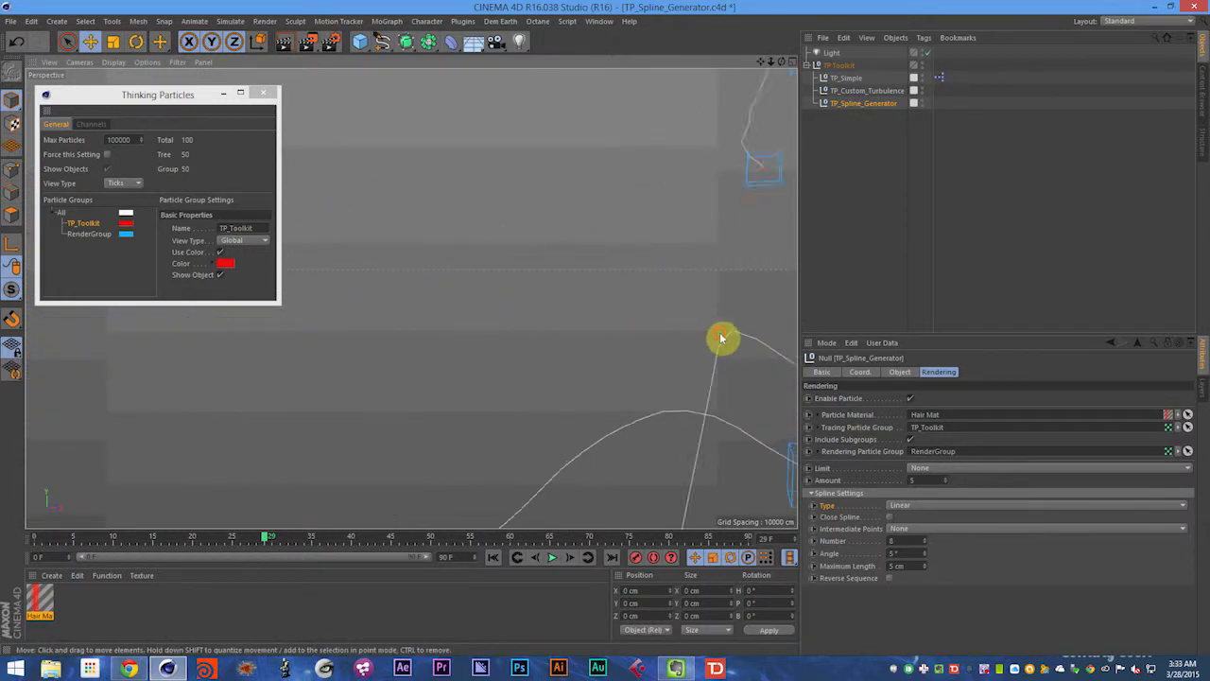
left_click_drag(720, 337, 675, 340, "alt")
left_click_drag(397, 318, 421, 327, "alt")
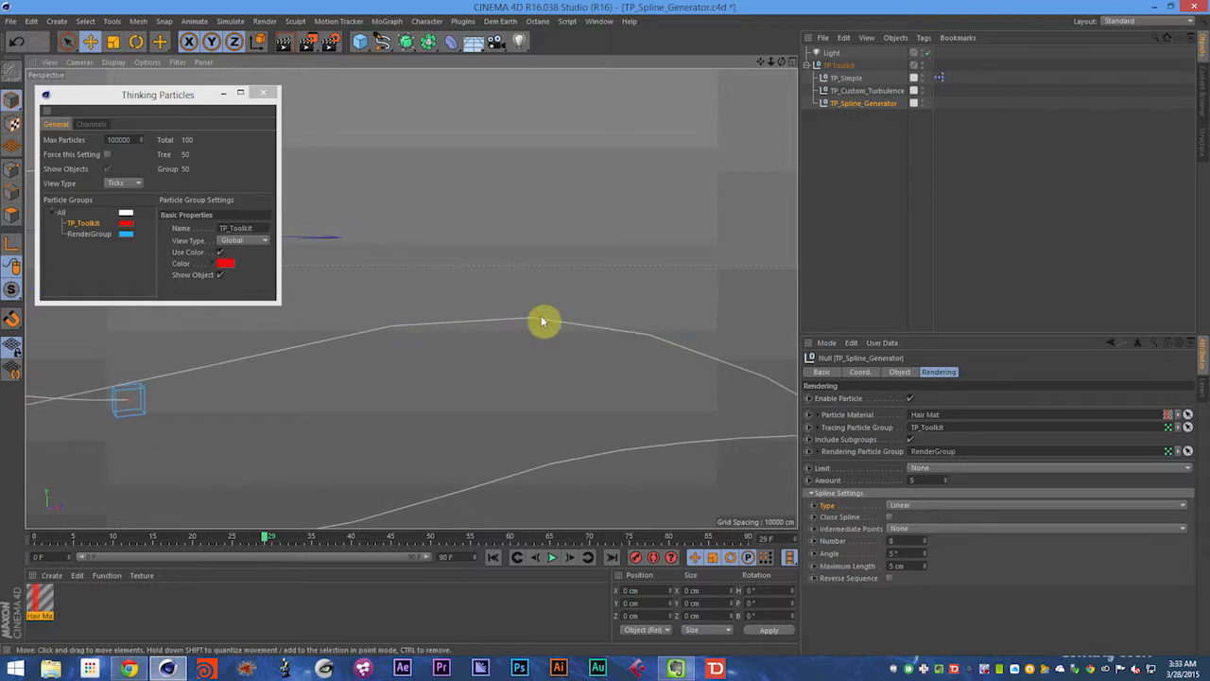
Step: Try the Cubic spline Type, switch it to Akima and set Intermediate Points to Uniform
left_click(899, 506)
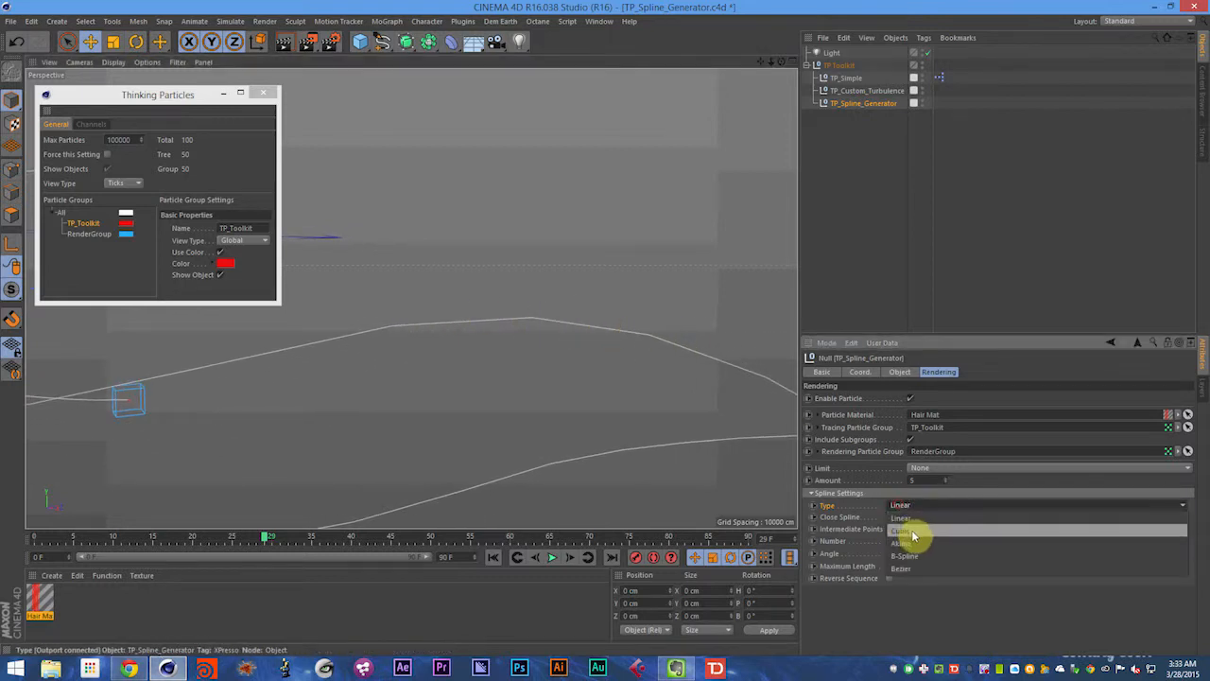
left_click(910, 519)
left_click(910, 509)
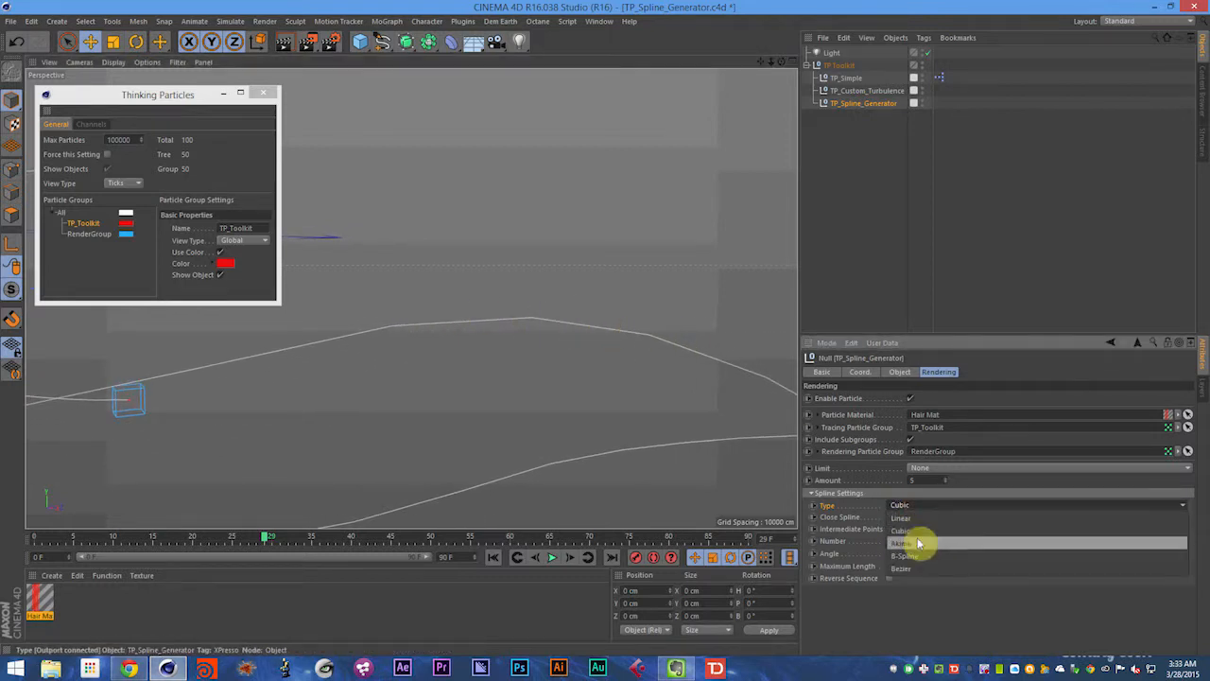
left_click(921, 532)
left_click(921, 534)
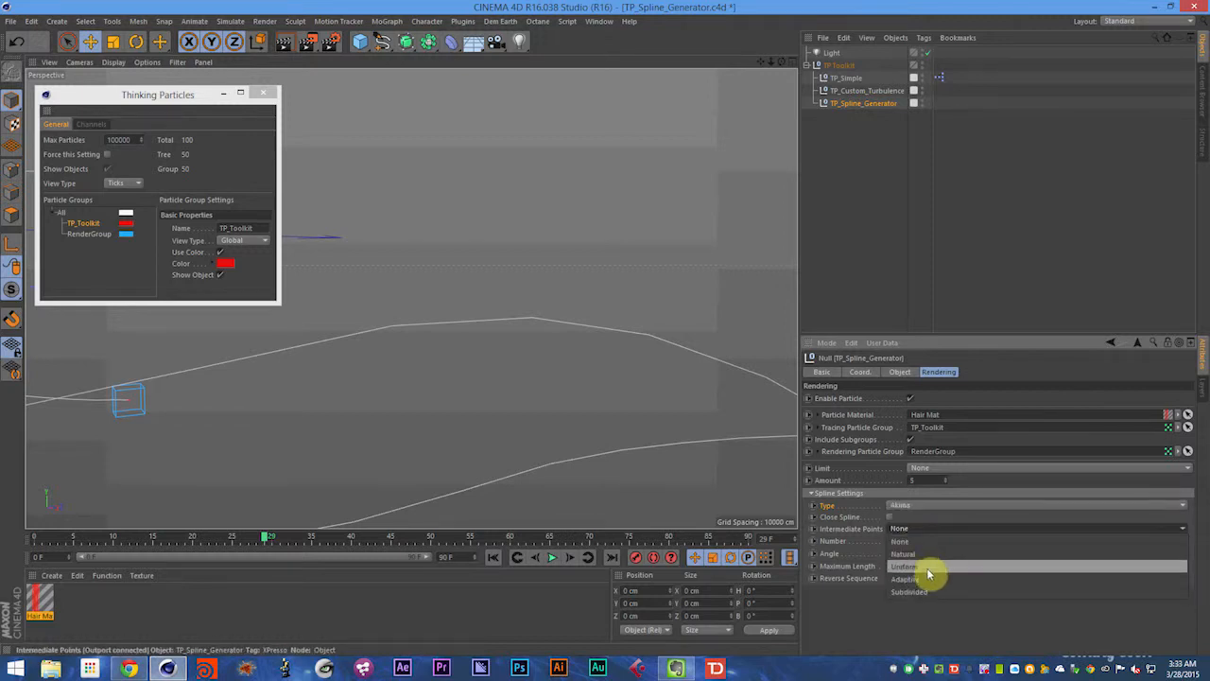
left_click(928, 574)
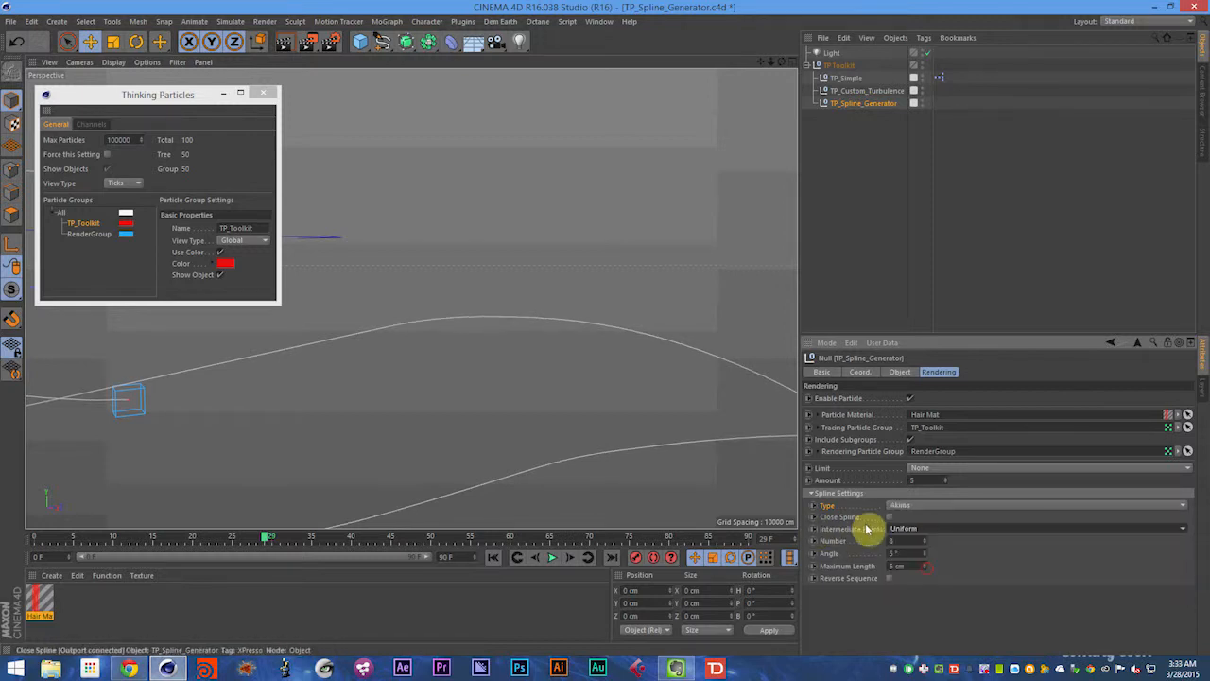
Step: Compare the Cubic and B-Spline types on the generated splines, ending with Type set to B-Spline
left_click(929, 505)
left_click(922, 531)
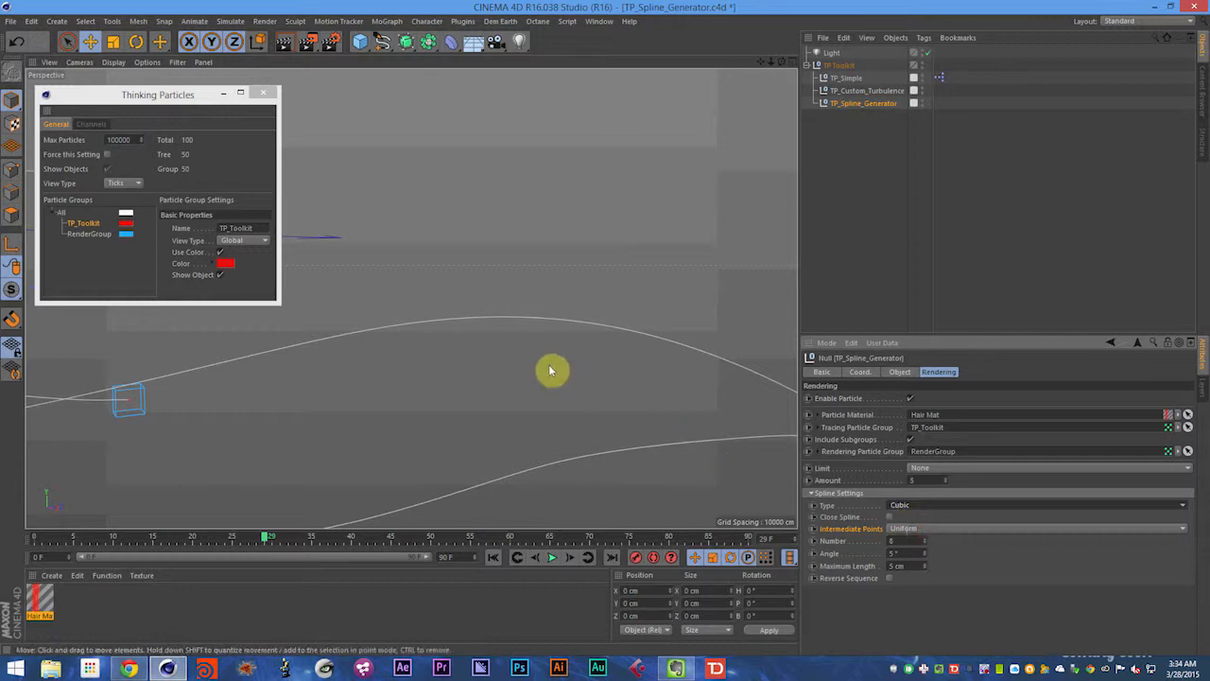
right_click_drag(549, 364, 355, 402, "alt")
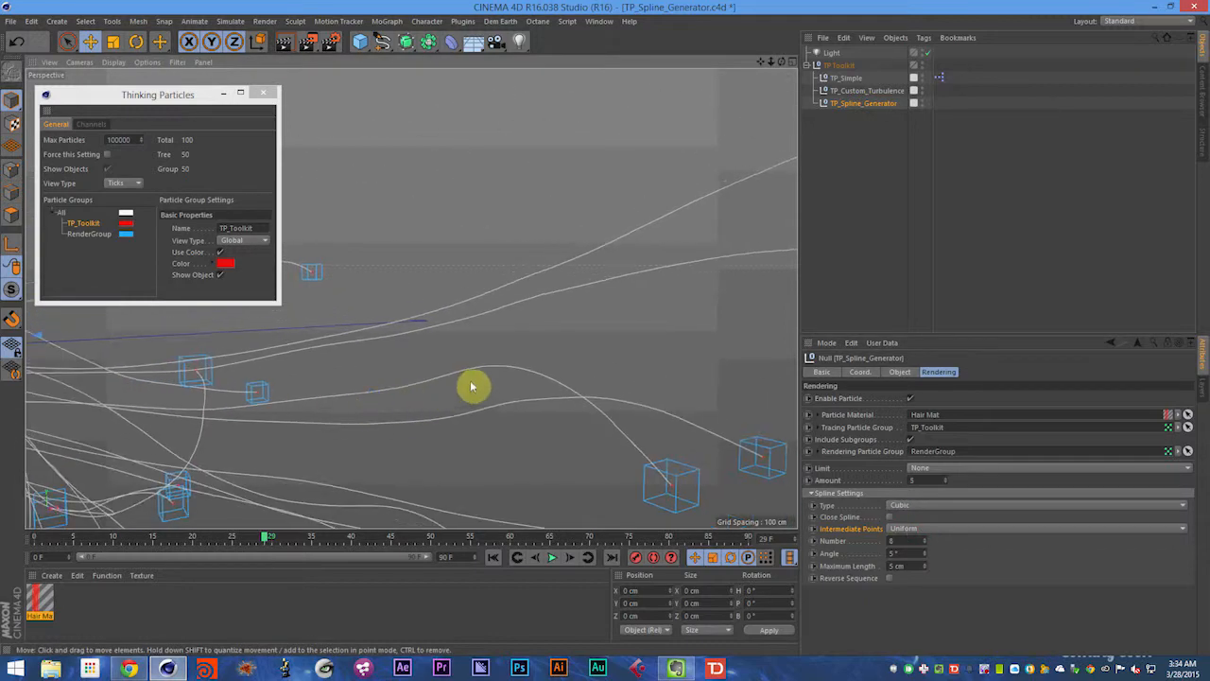
left_click(919, 505)
left_click(918, 556)
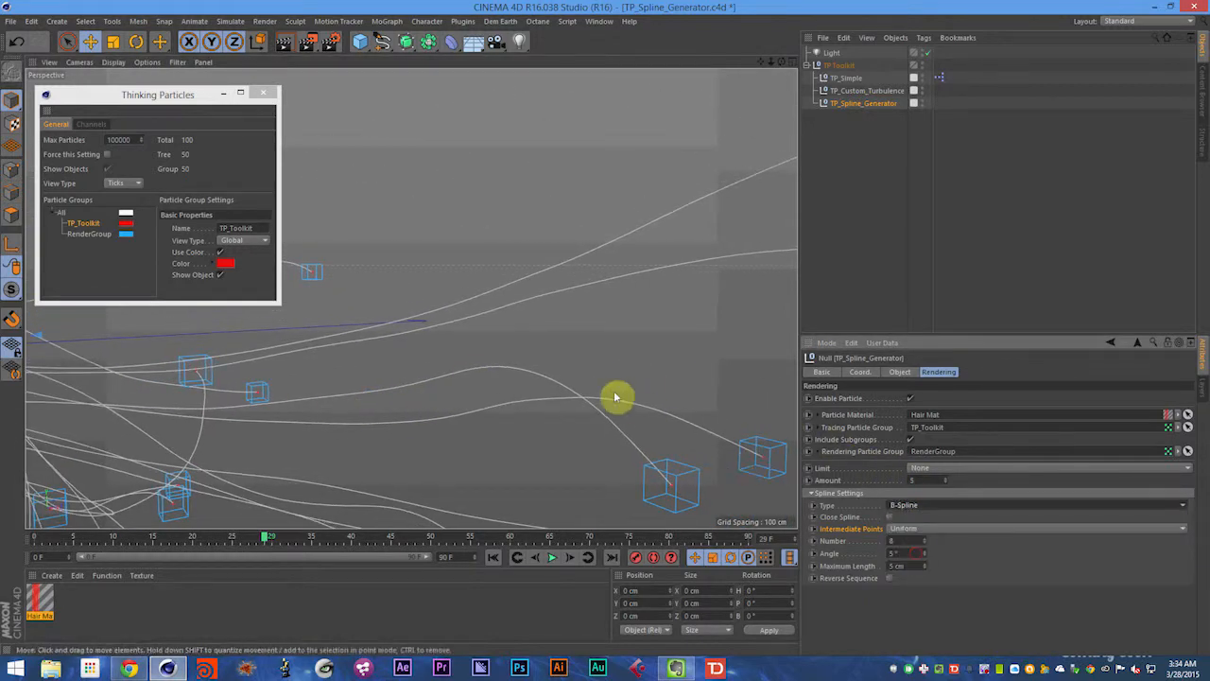
right_click_drag(615, 397, 577, 408, "alt")
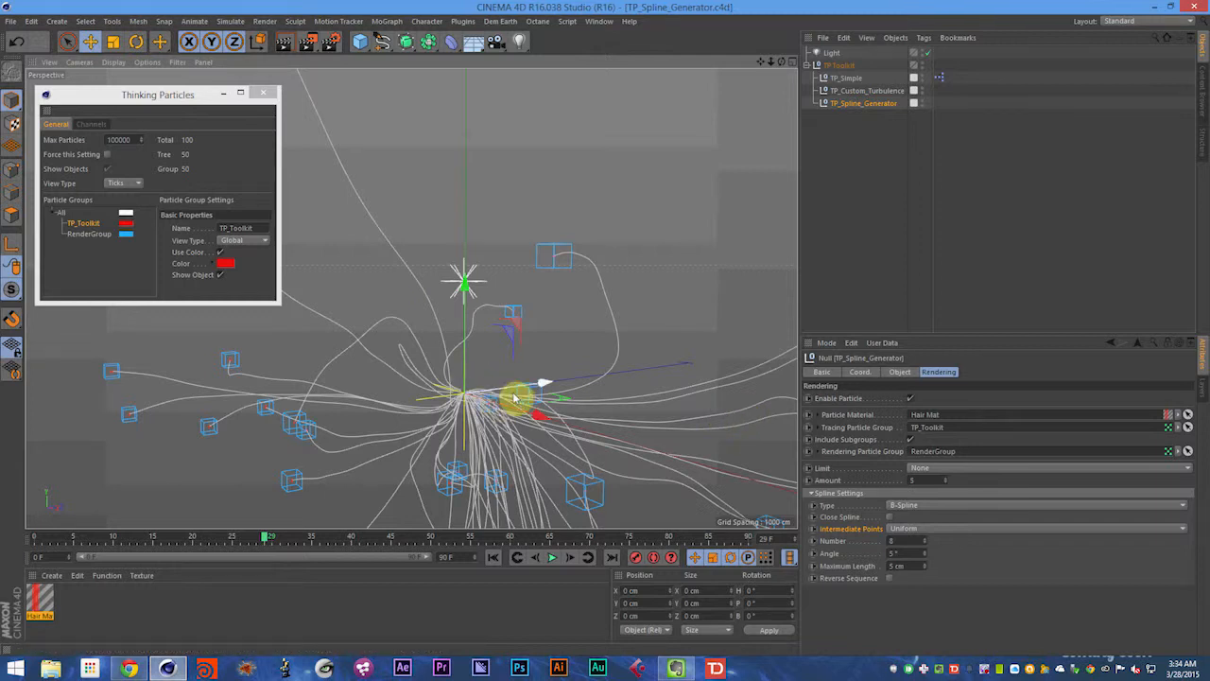
Step: Try the Bezier spline Type and set Type back to Linear
left_click(912, 508)
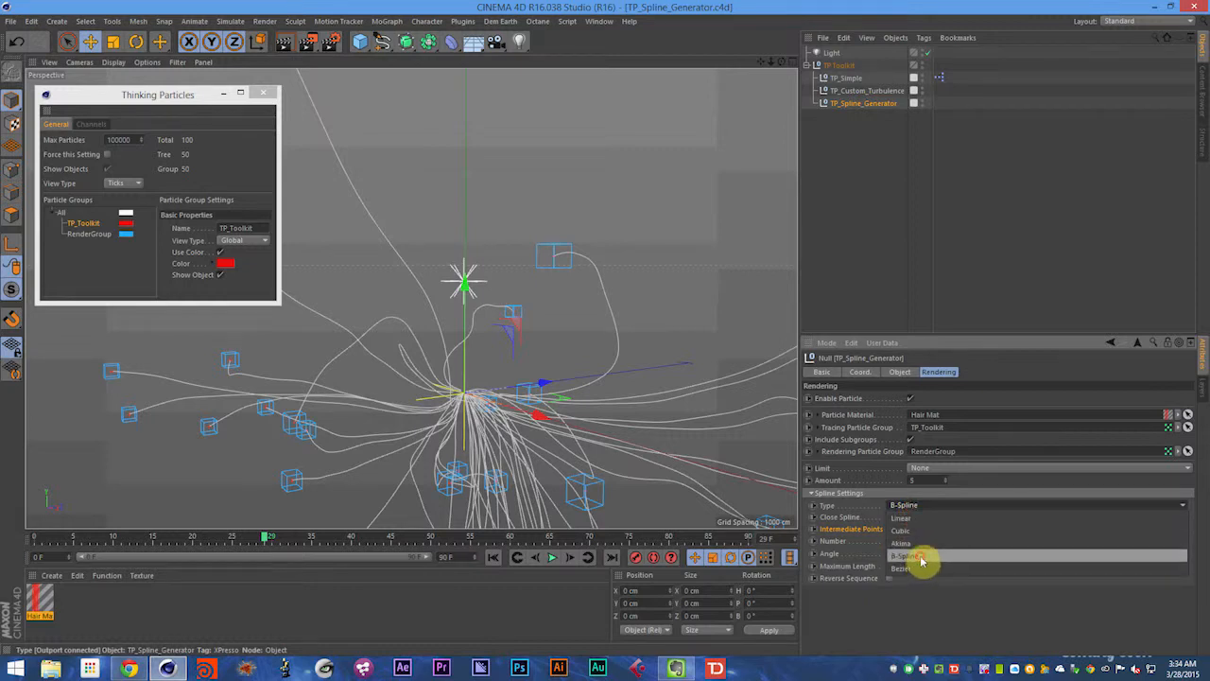
left_click(922, 560)
left_click(911, 505)
left_click(914, 567)
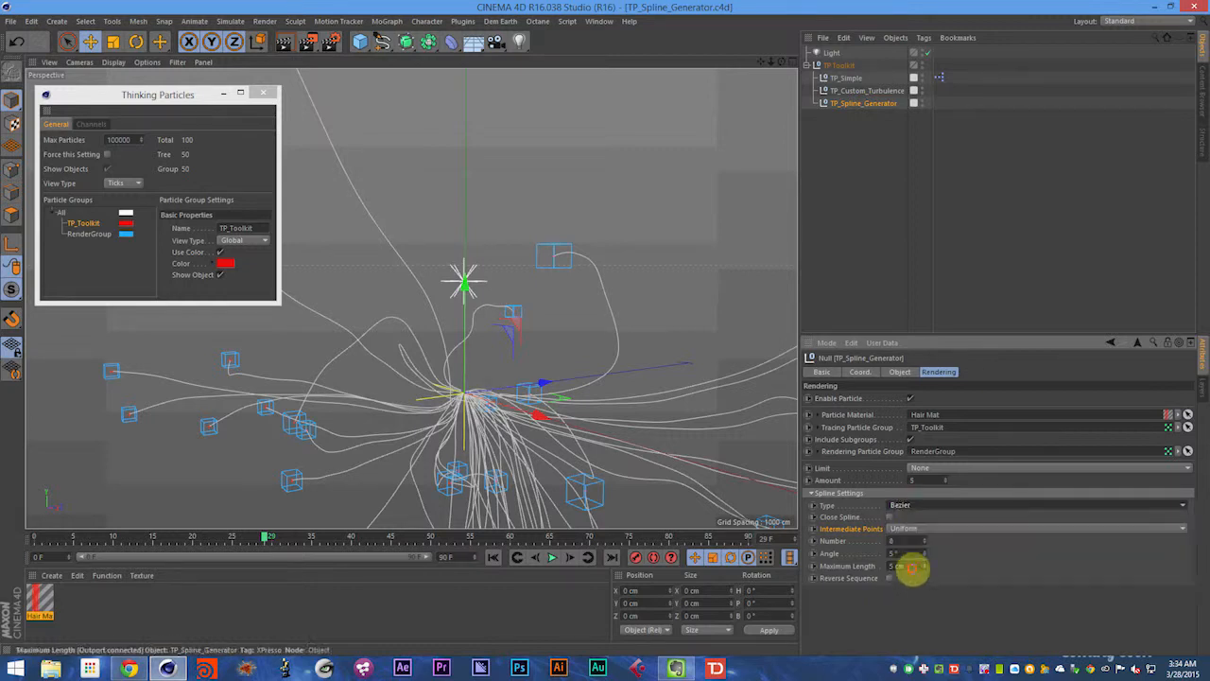
left_click(912, 509)
left_click(916, 522)
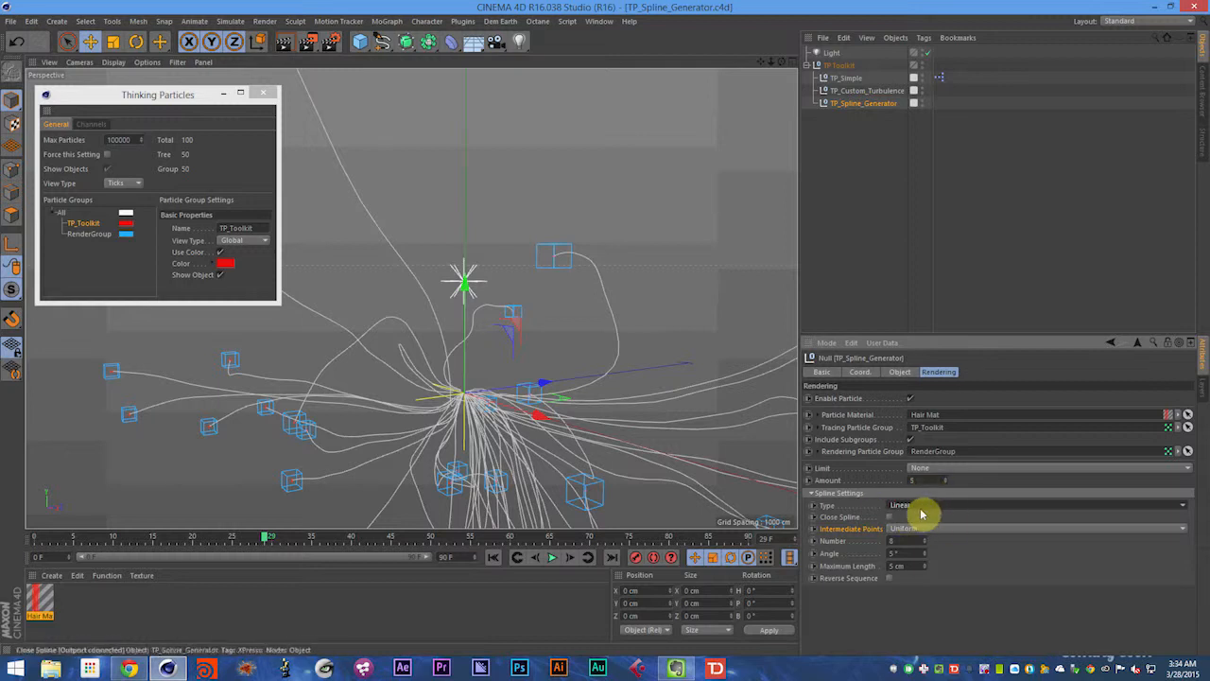
Step: Try the Akima spline Type, then set Type to B-Spline
left_click(913, 507)
left_click(916, 543)
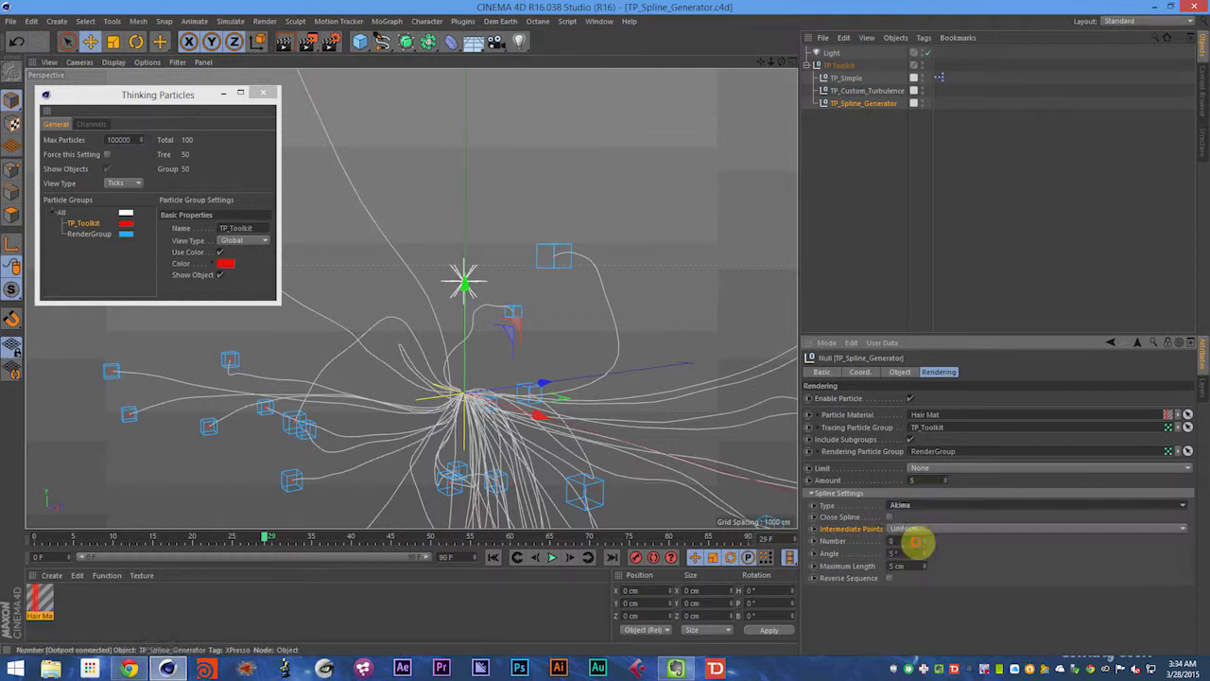
left_click(920, 504)
left_click(929, 556)
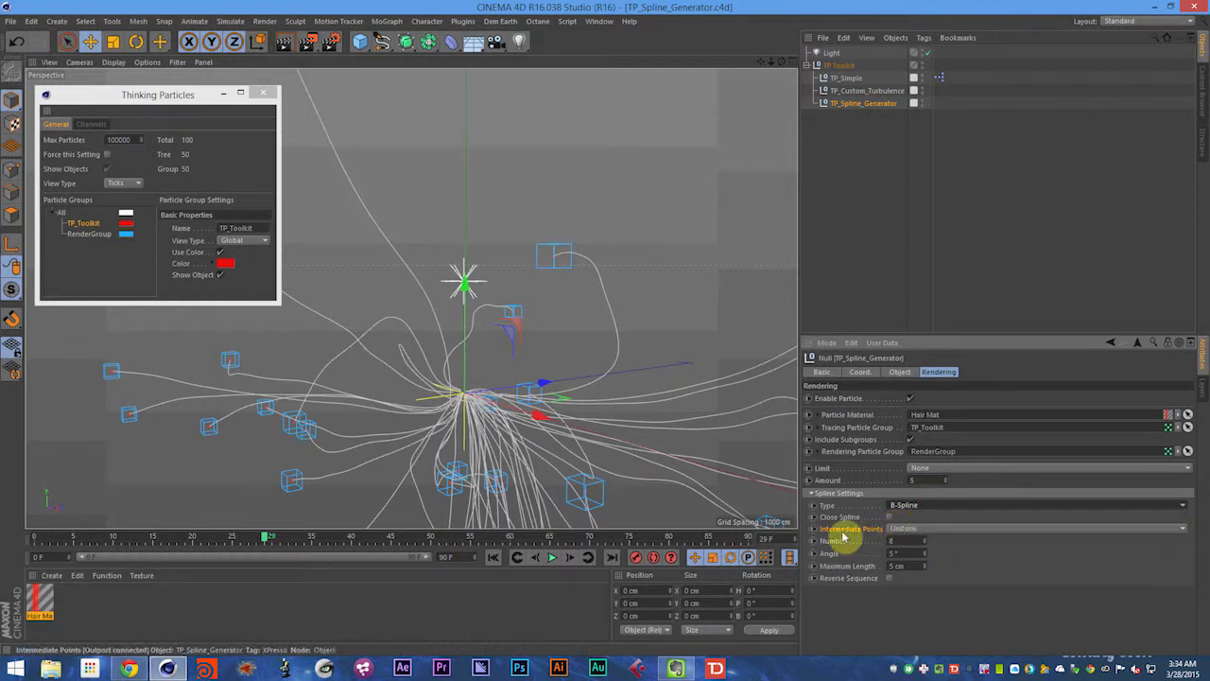
Step: Try the Close Spline option, switch it back off and view the splines from another angle
left_click(889, 517)
left_click(891, 518)
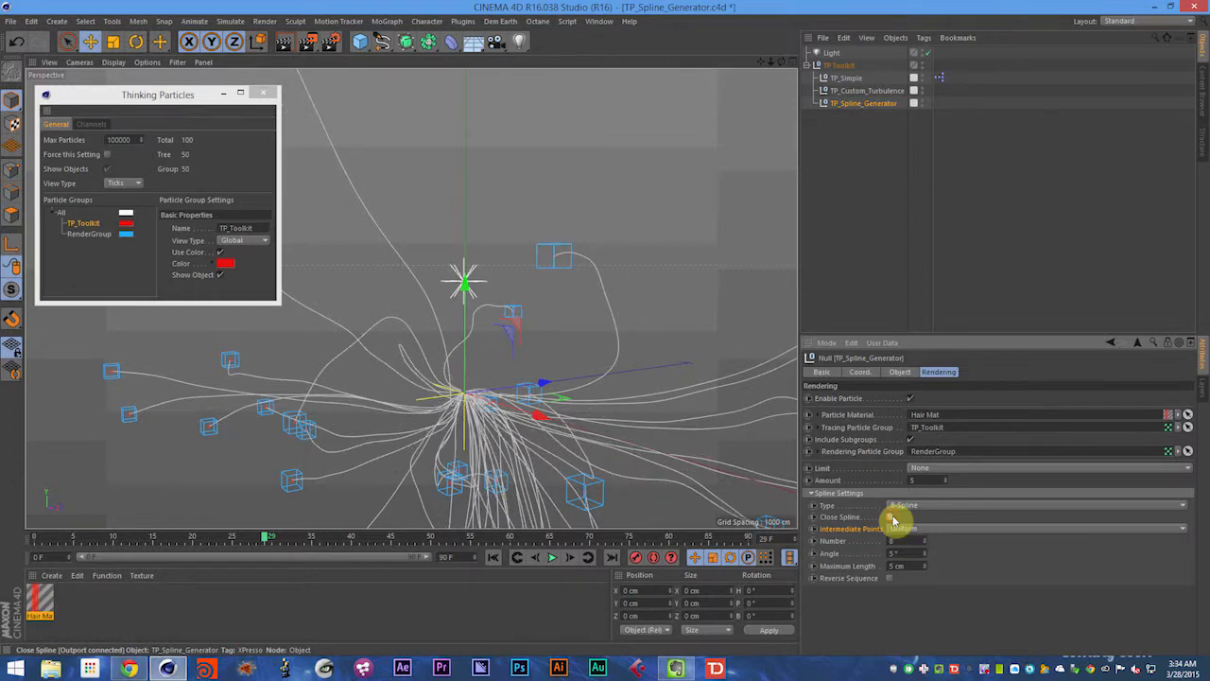
left_click_drag(399, 412, 475, 356, "alt")
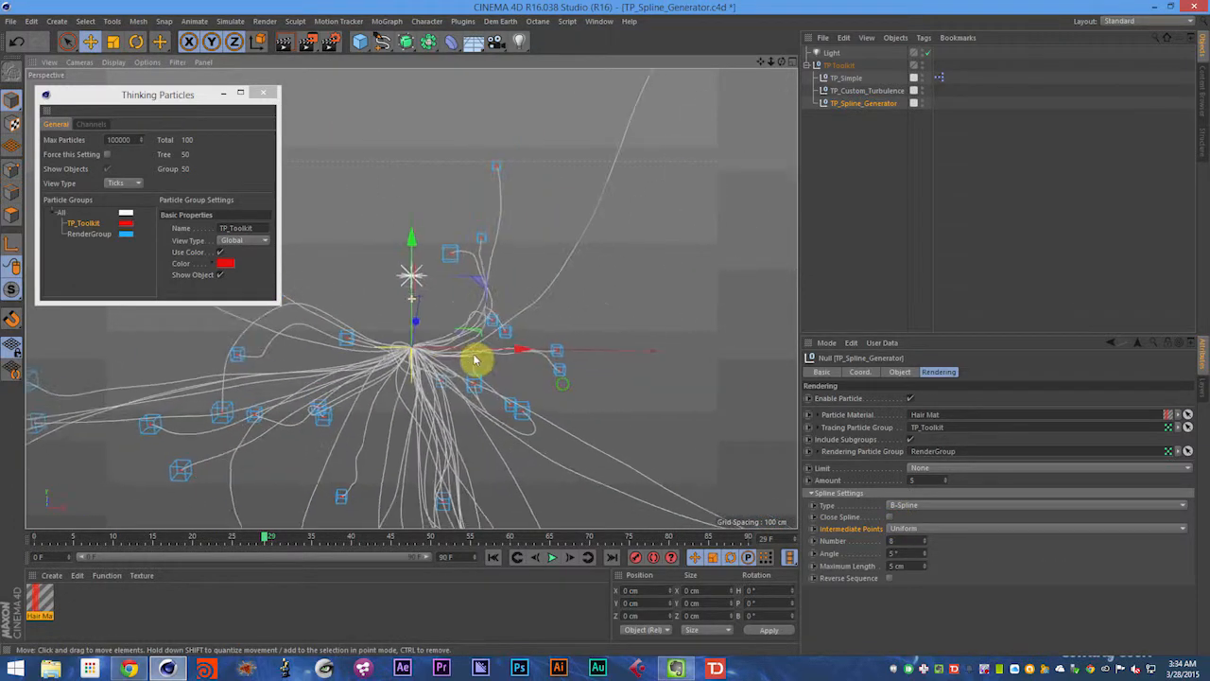
Step: Try Natural for Intermediate Points, then switch the setting to Adaptive
left_click(916, 529)
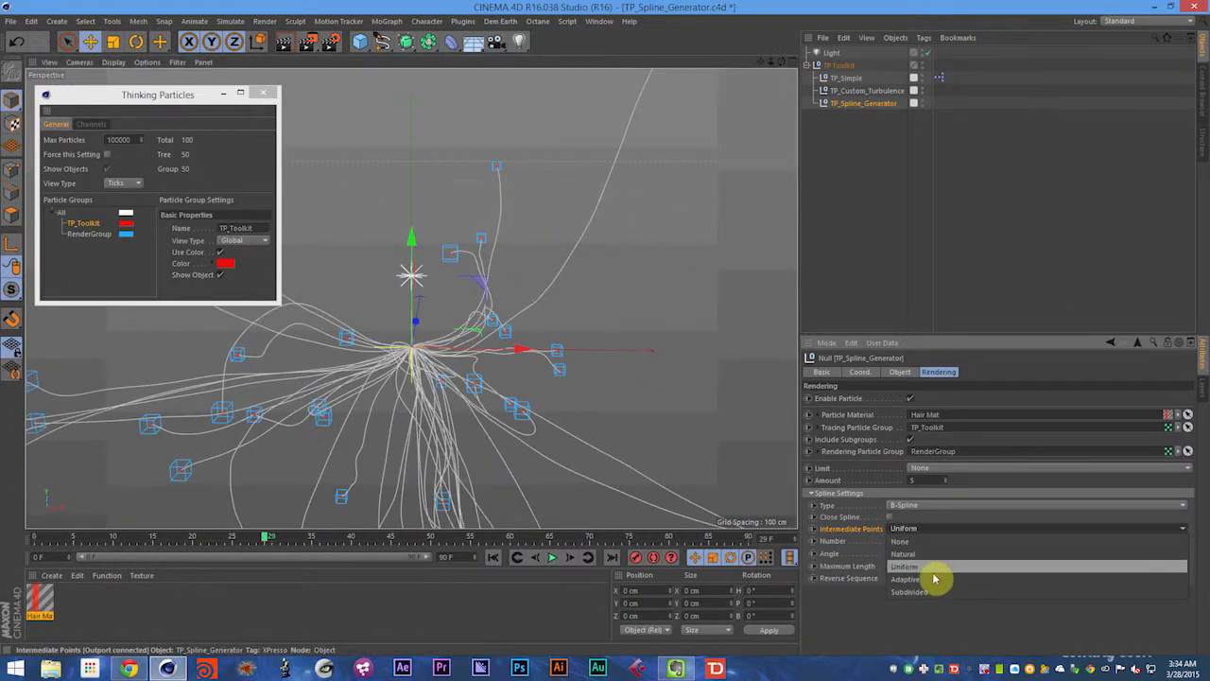
left_click(930, 556)
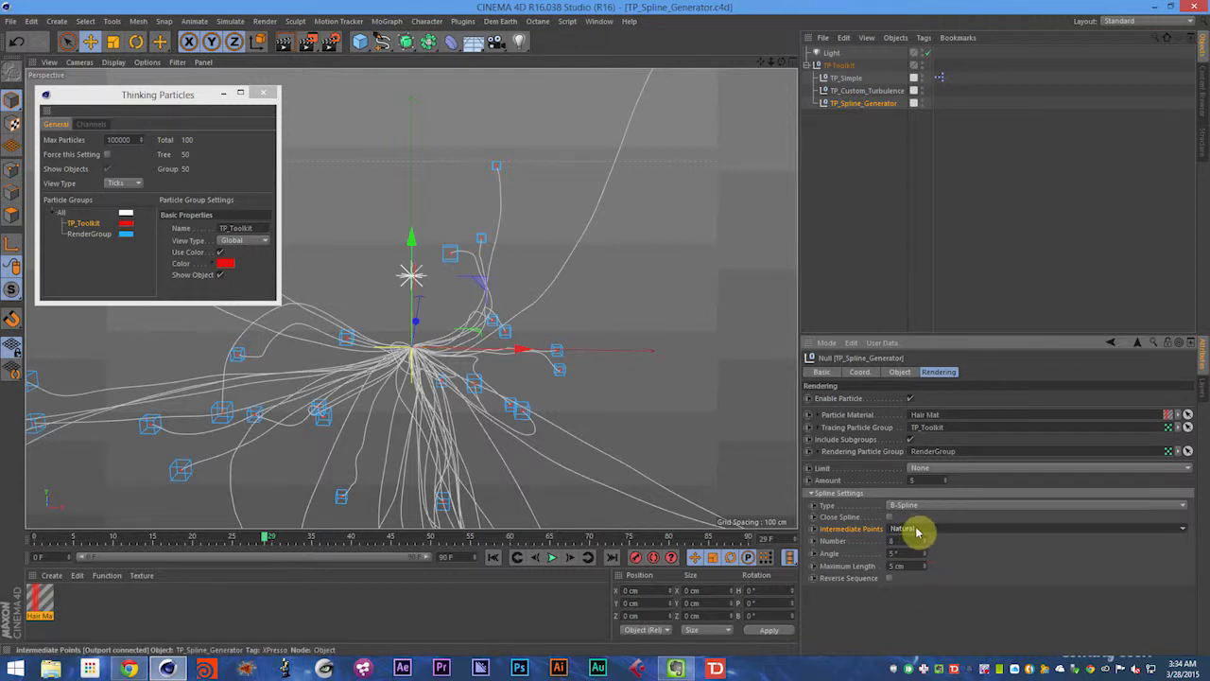
left_click(916, 529)
left_click(931, 573)
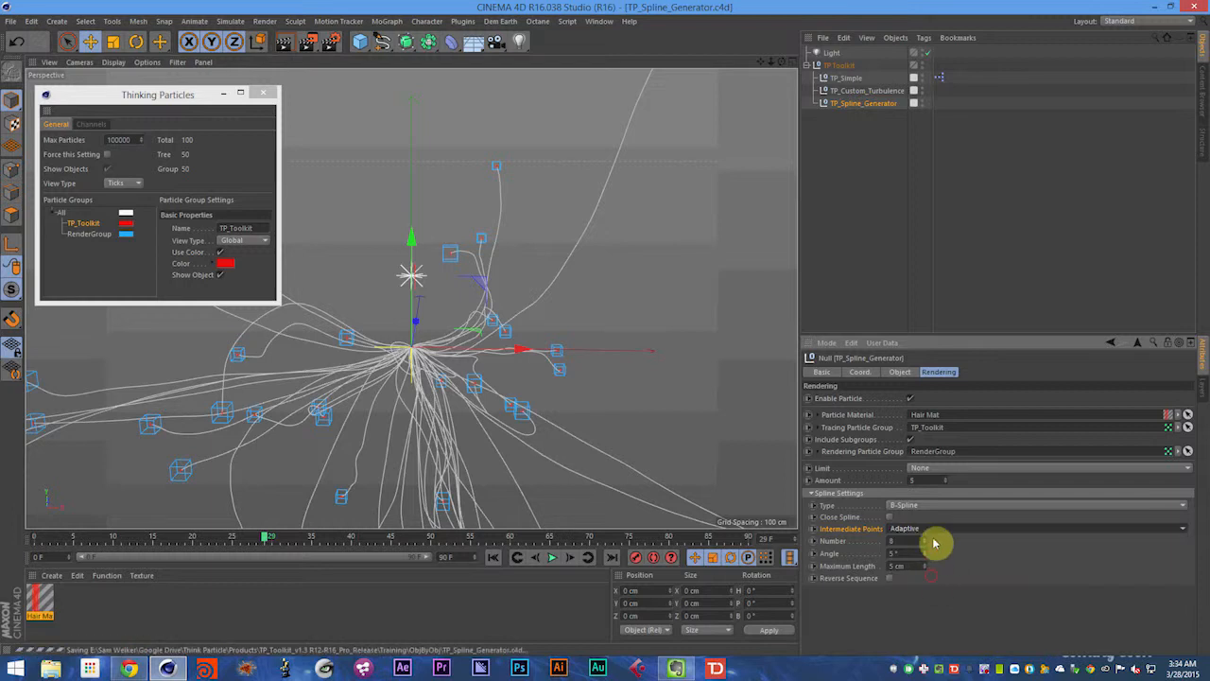
Step: Replay the simulation from the first frame to frame 19 and examine the traced splines up close
key("shift+f")
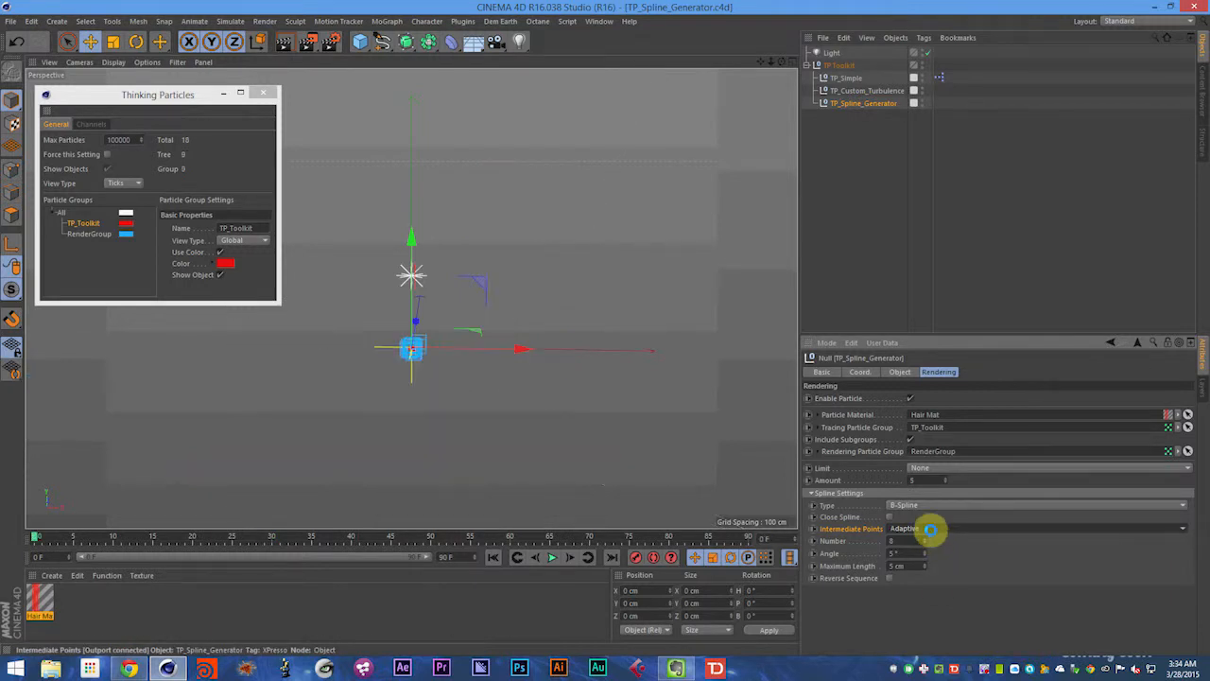
key("F8")
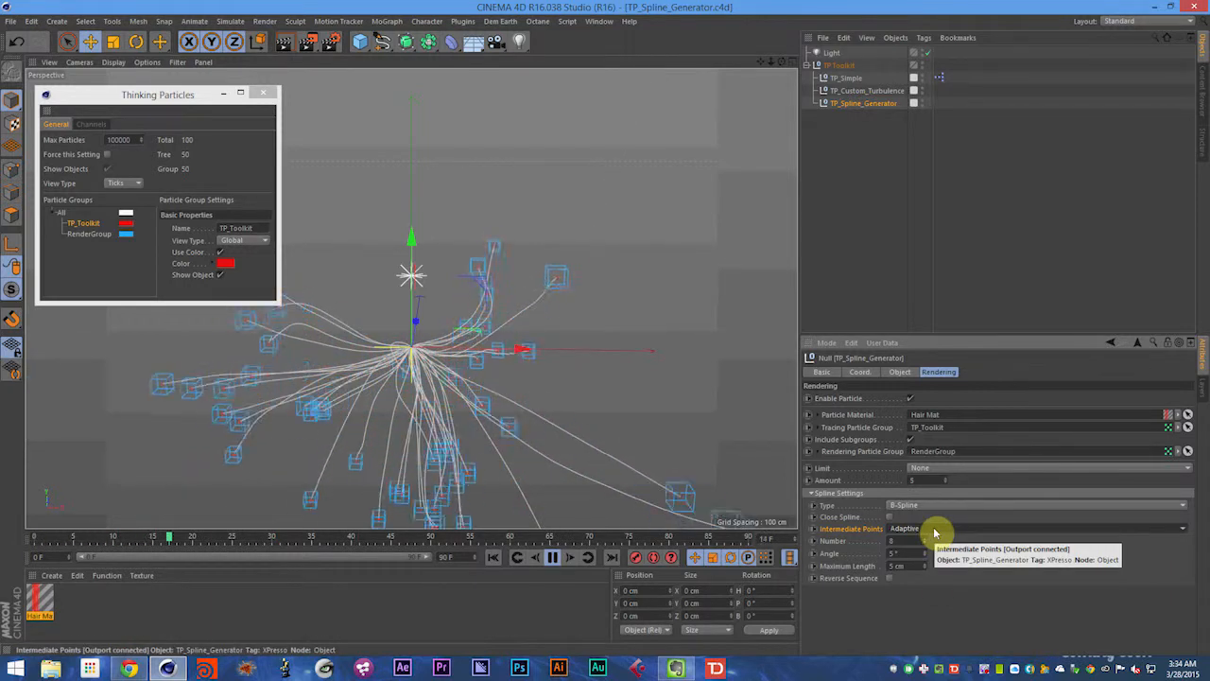
left_click_drag(407, 366, 527, 375, "alt")
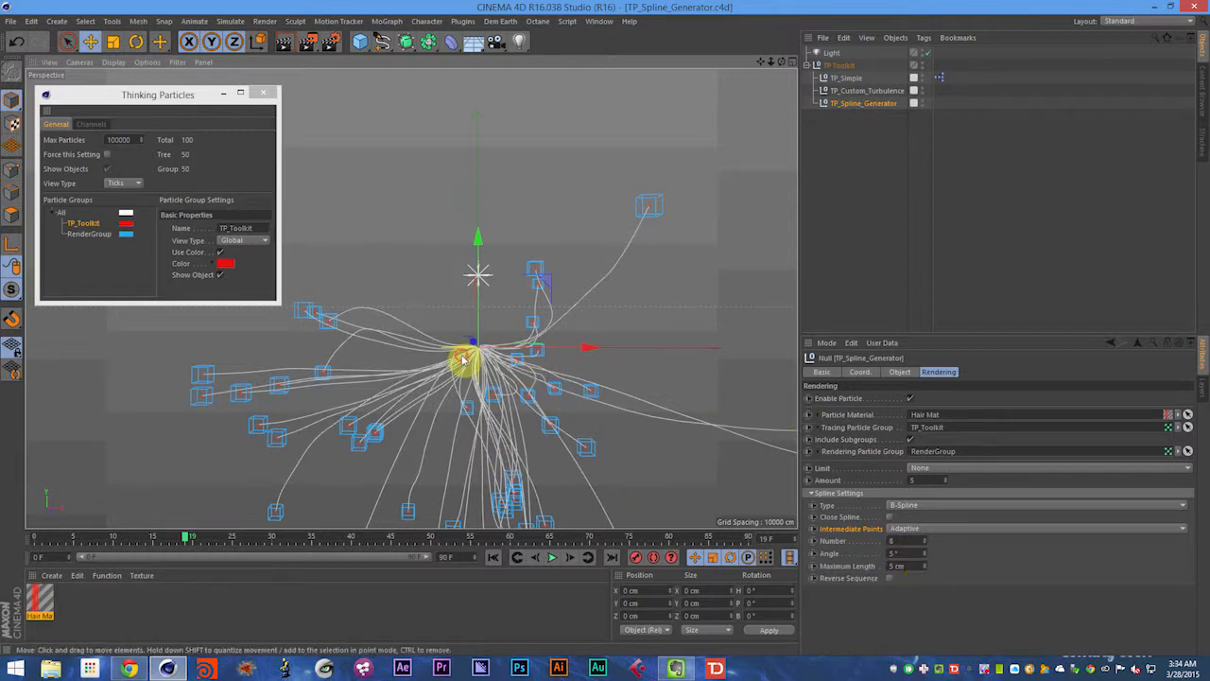
left_click_drag(464, 357, 634, 262, "alt")
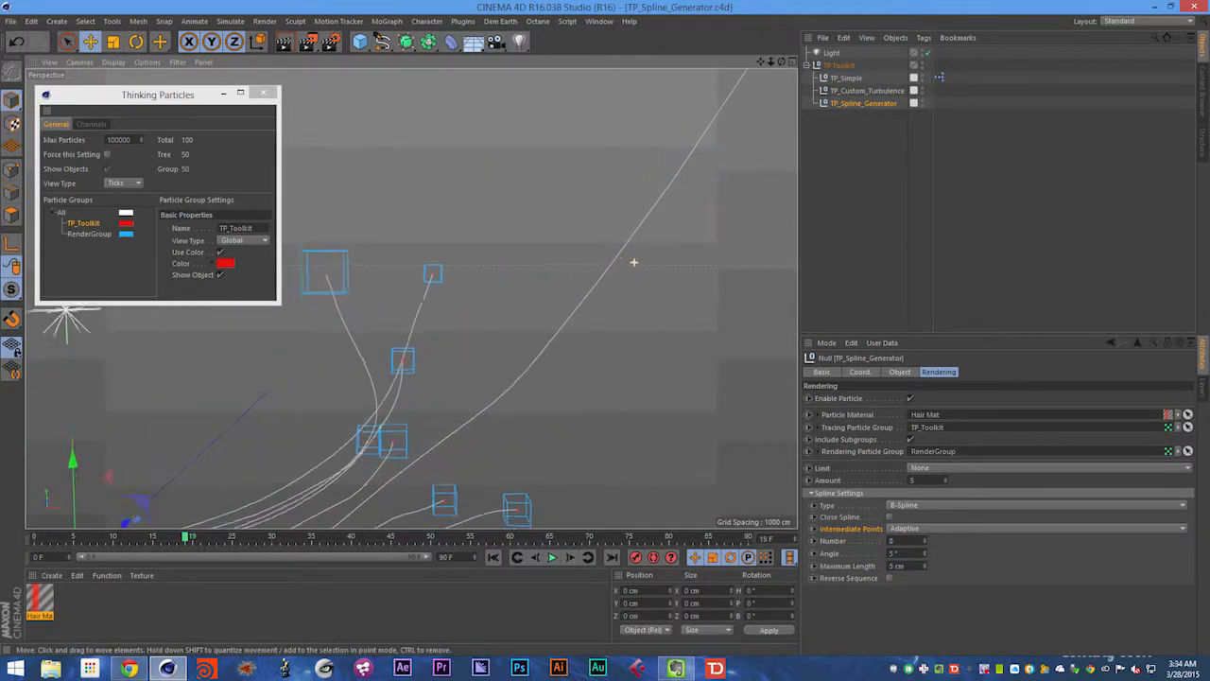
mouse_move(633, 262)
right_mouse_down("alt")
mouse_move(743, 289)
mouse_move(619, 338)
mouse_move(662, 322)
right_mouse_up("alt")
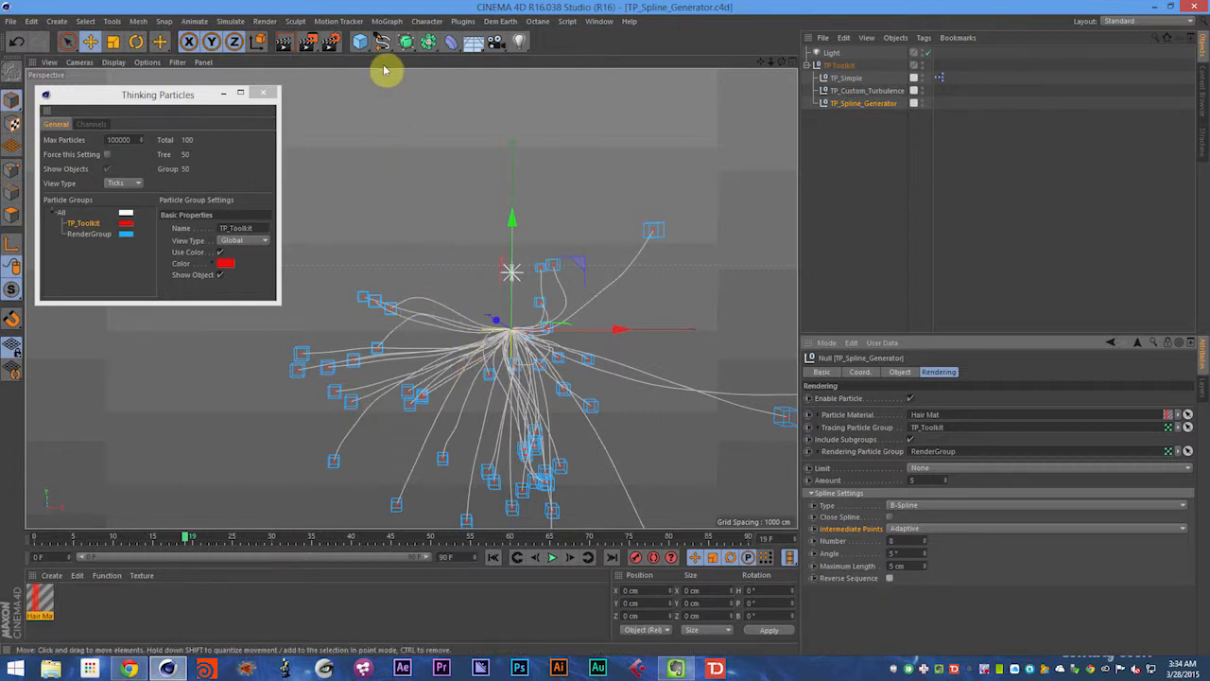
Step: Add a Cloner and a Cone to the scene, with the Cone as the Cloner's child
key("shift+c")
type("cloner")
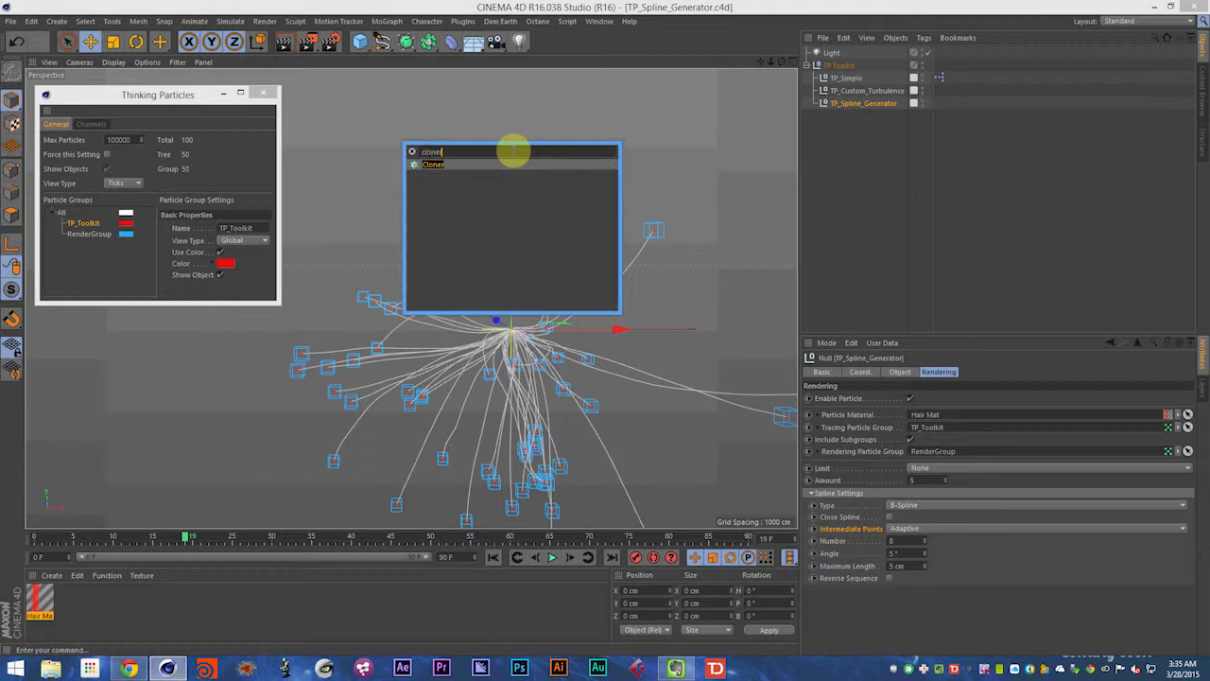
key("Return")
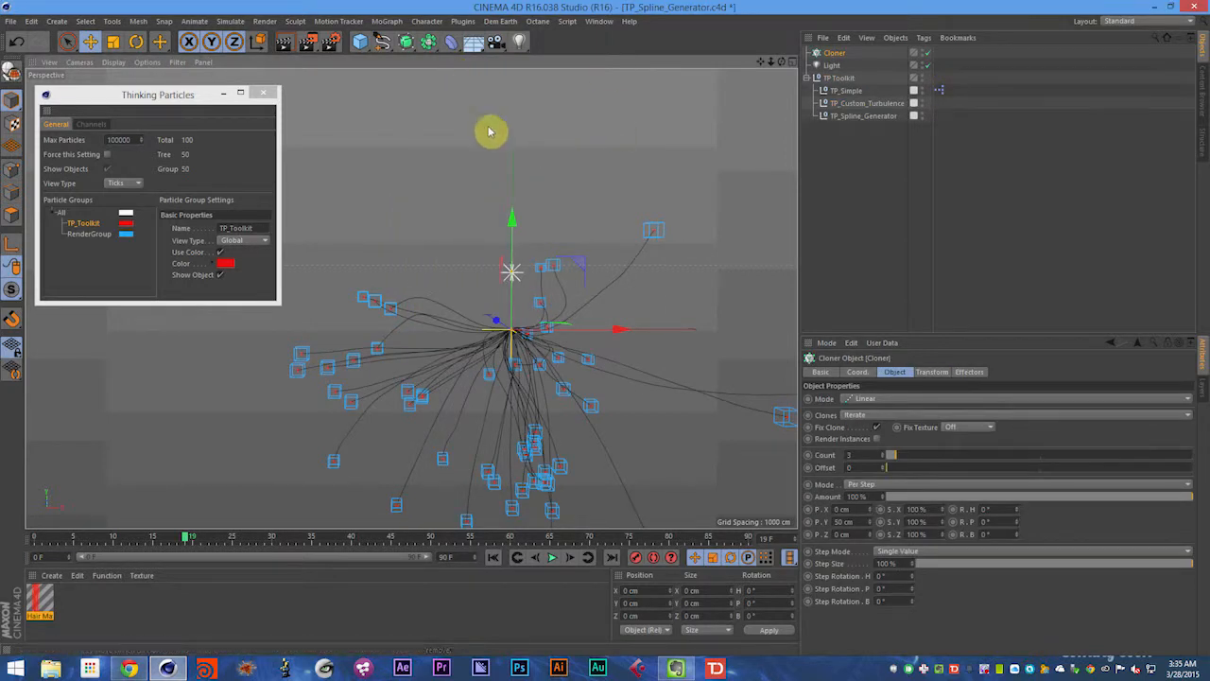
key("shift+c")
type("cone")
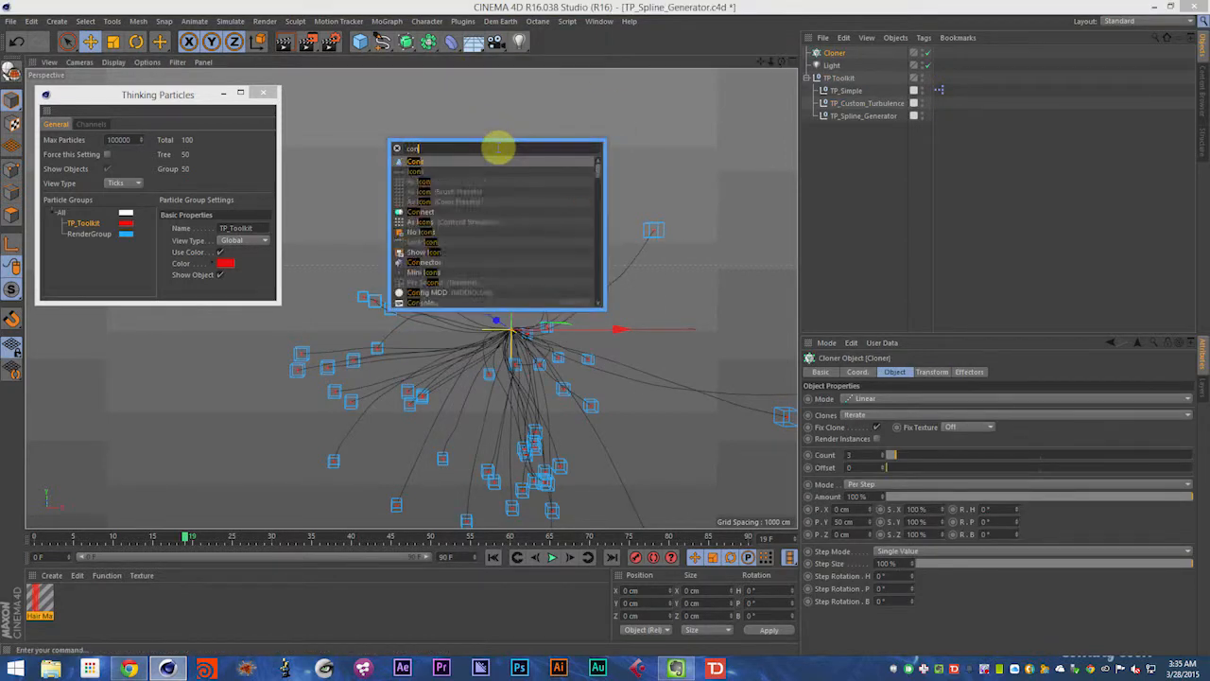
key("Return")
left_click_drag(837, 53, 843, 69)
Step: Set the Cloner's Mode to Object and try TP_Spline_Generator as its source object
left_click(834, 53)
left_click(885, 400)
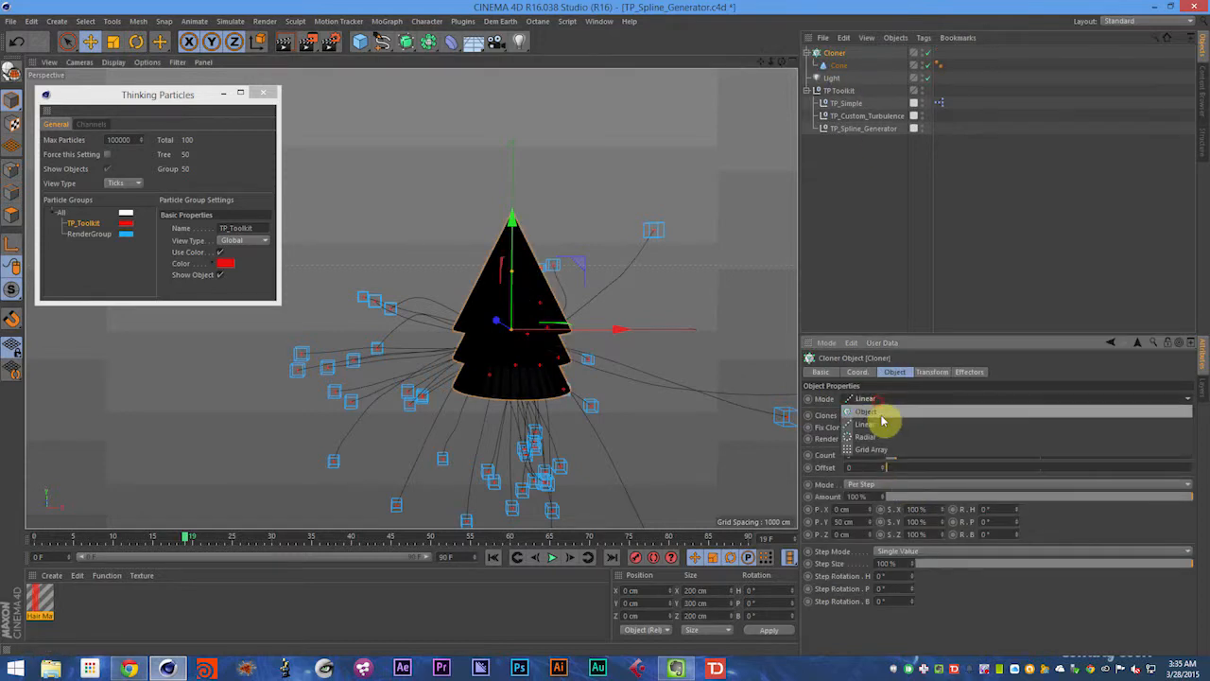
left_click(872, 410)
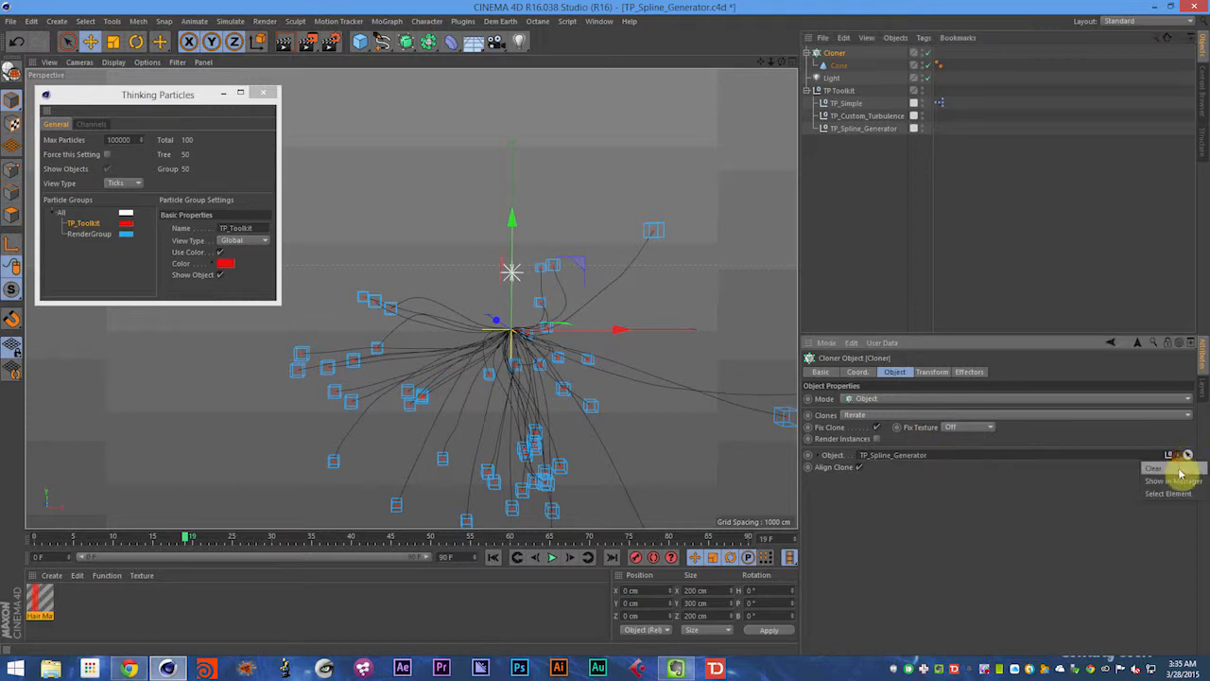
Step: Reveal the spline generator's hidden Matrix and Tracer in the object hierarchy through the TP_Spline_Render layer
left_click(1202, 389)
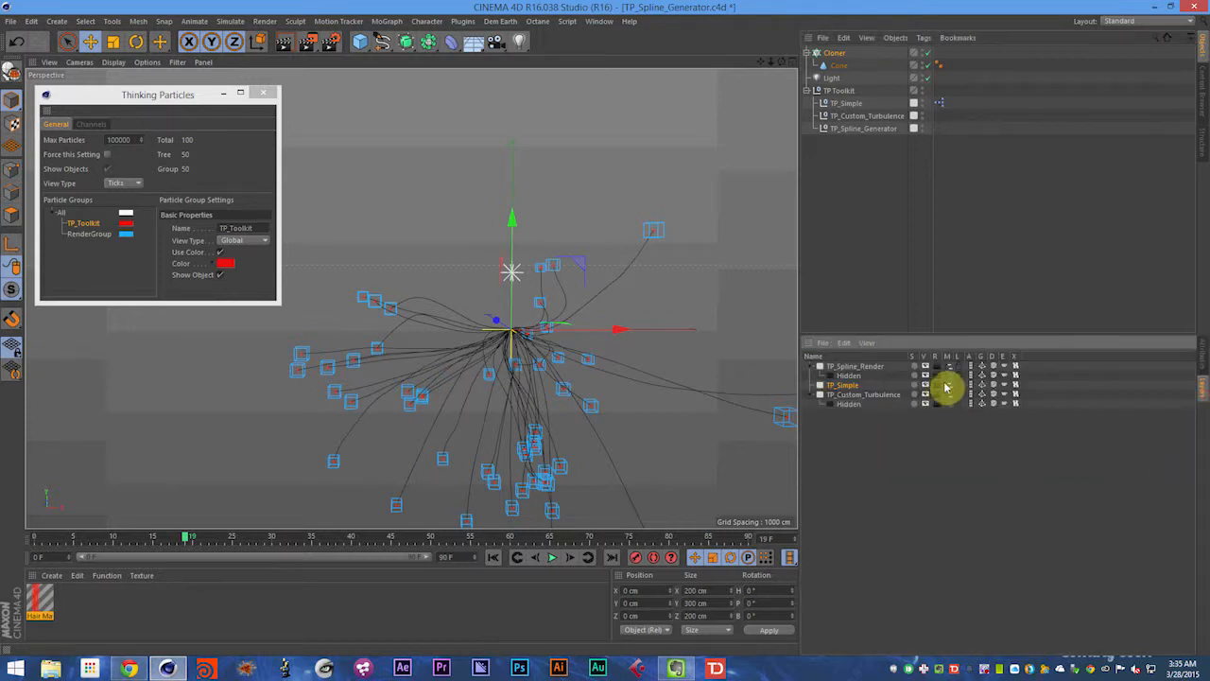
left_click(945, 365)
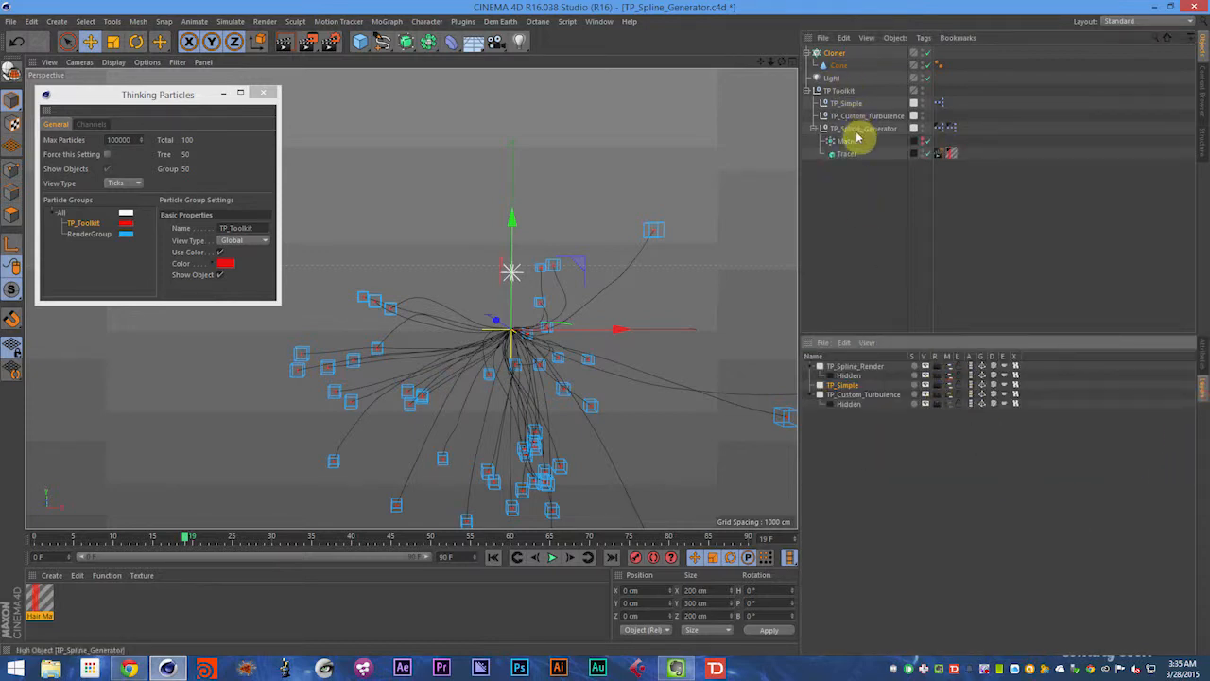
Step: Assign the spline generator's Tracer as the Cloner's source object
left_click(834, 54)
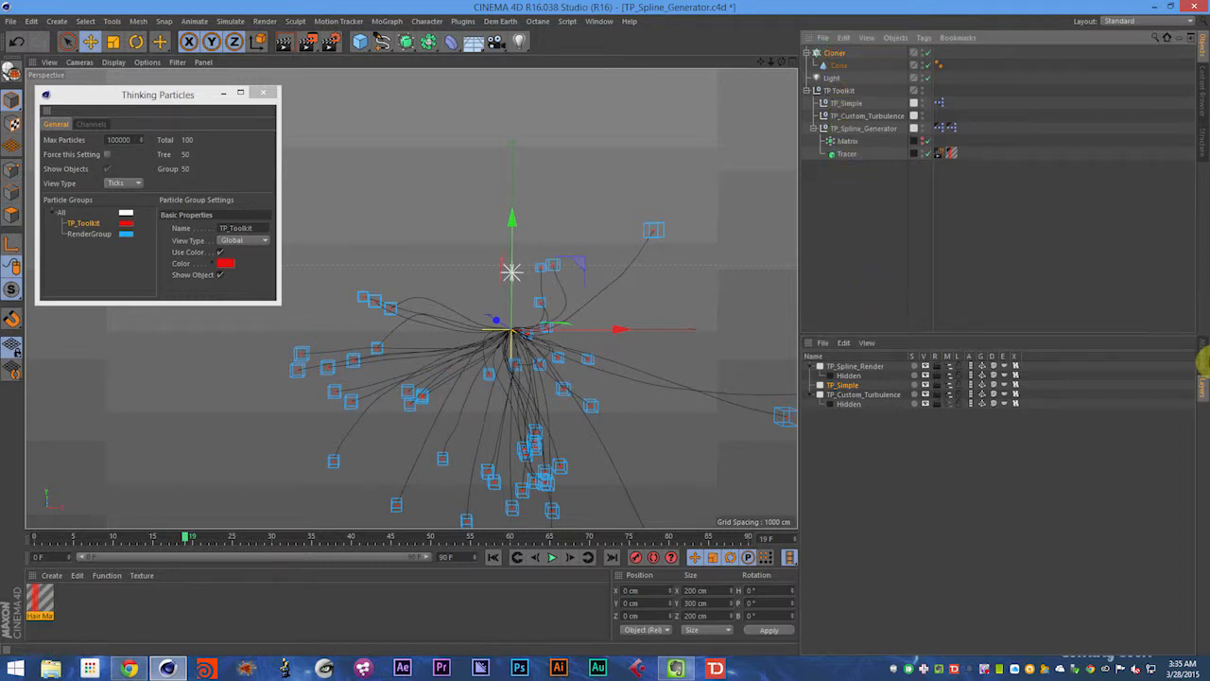
left_click(1201, 361)
left_click(845, 154)
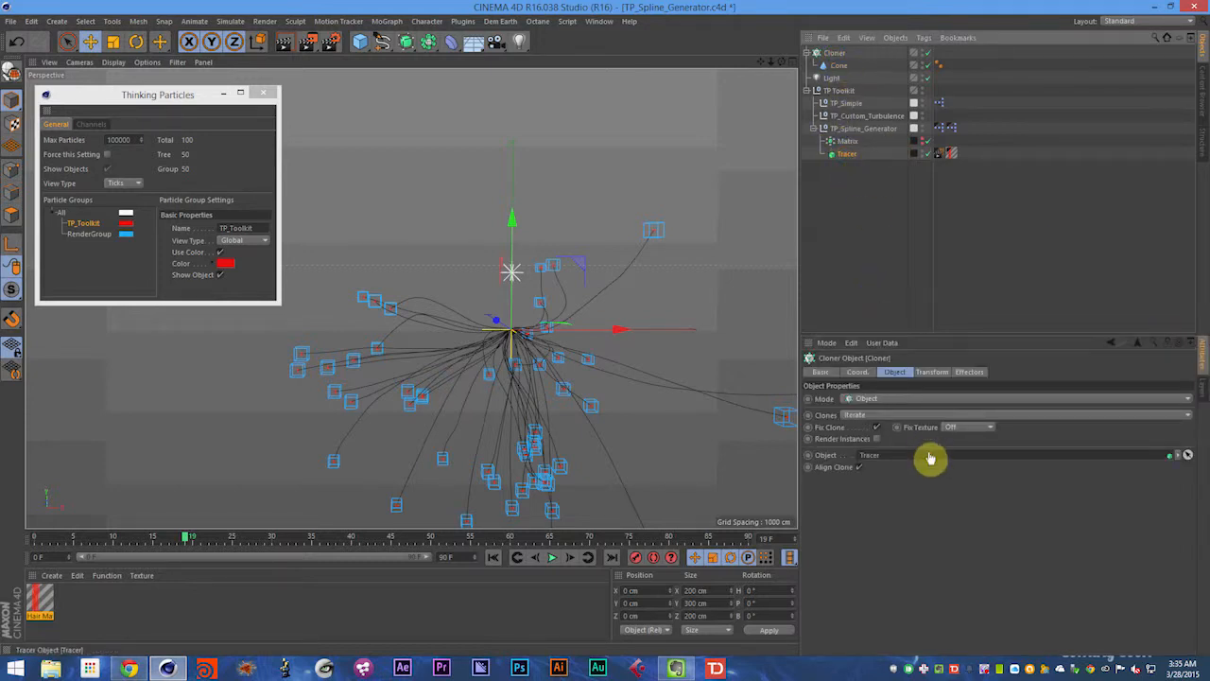
left_click_drag(930, 457, 933, 458)
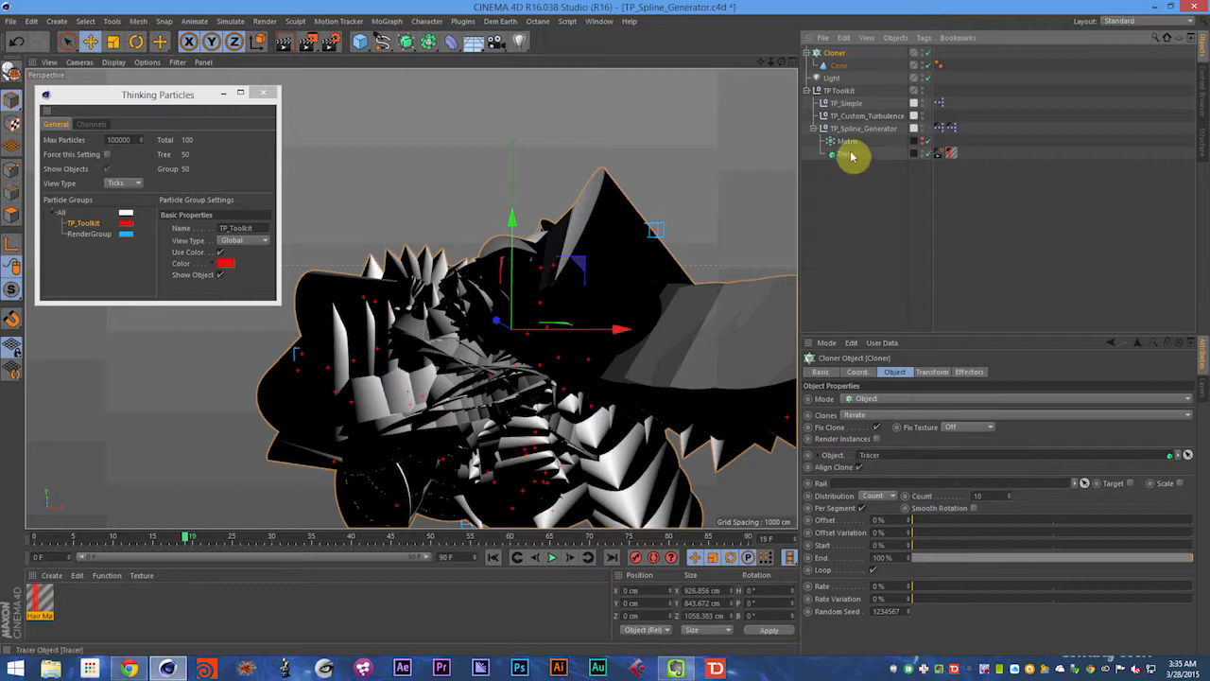
Step: Set the Cone's Bottom Radius to 10 cm and its Height to 20 cm
left_click(838, 66)
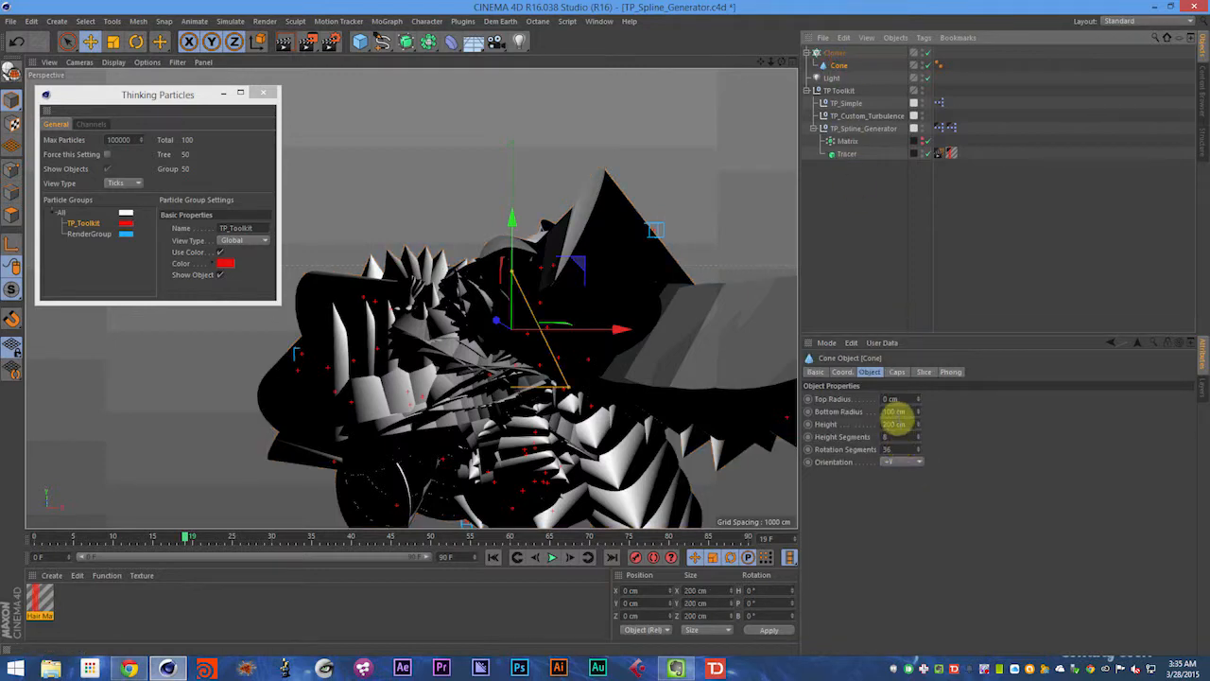
left_click(892, 412)
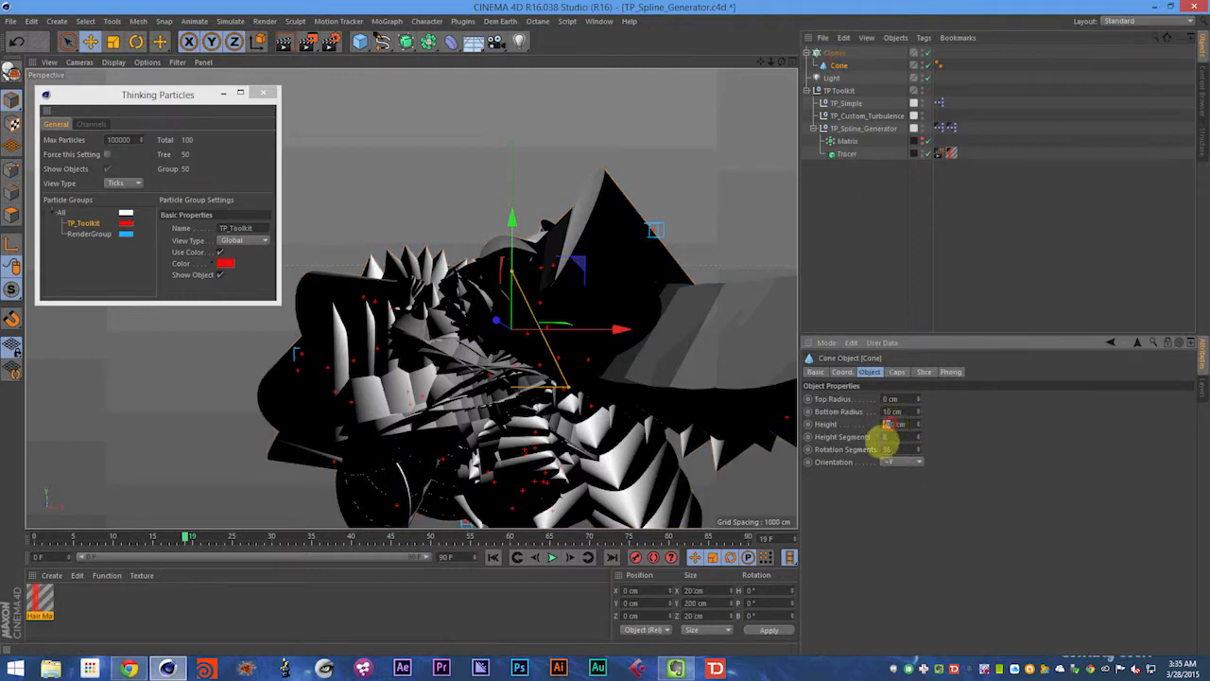
type("20")
key("Return")
scroll(384, 357, "up", 5)
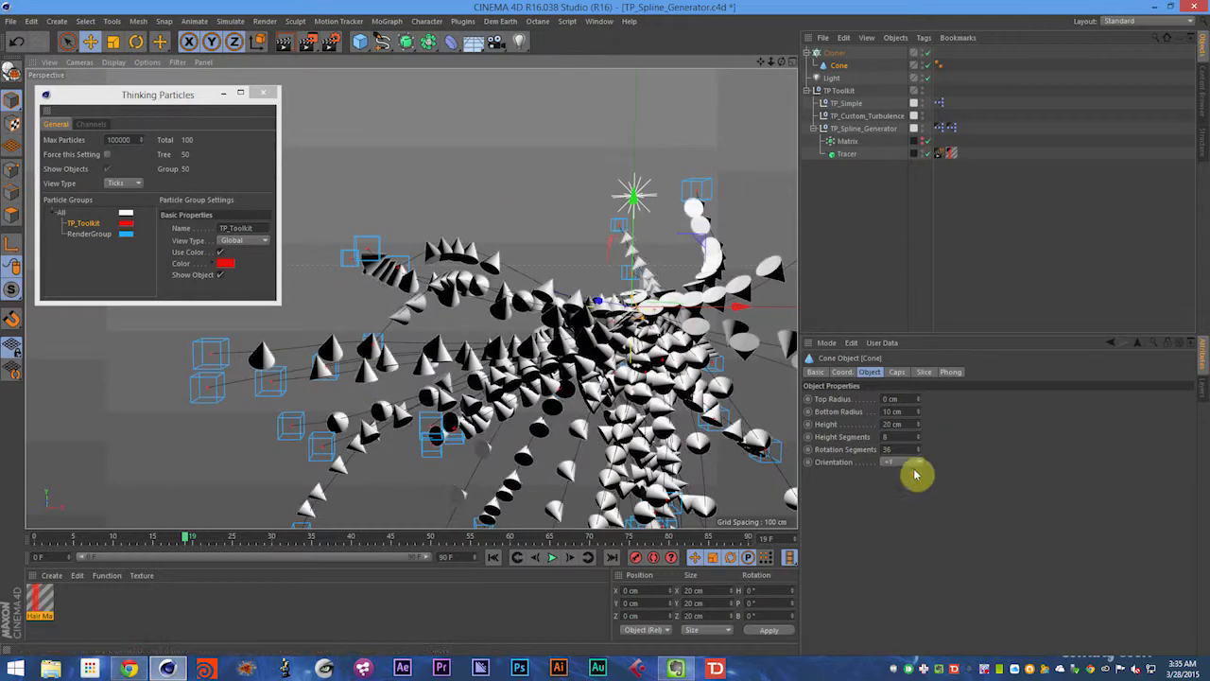
Step: Set the Cone's Orientation to +Z and check how the clones align along the splines
left_click(903, 461)
left_click(906, 525)
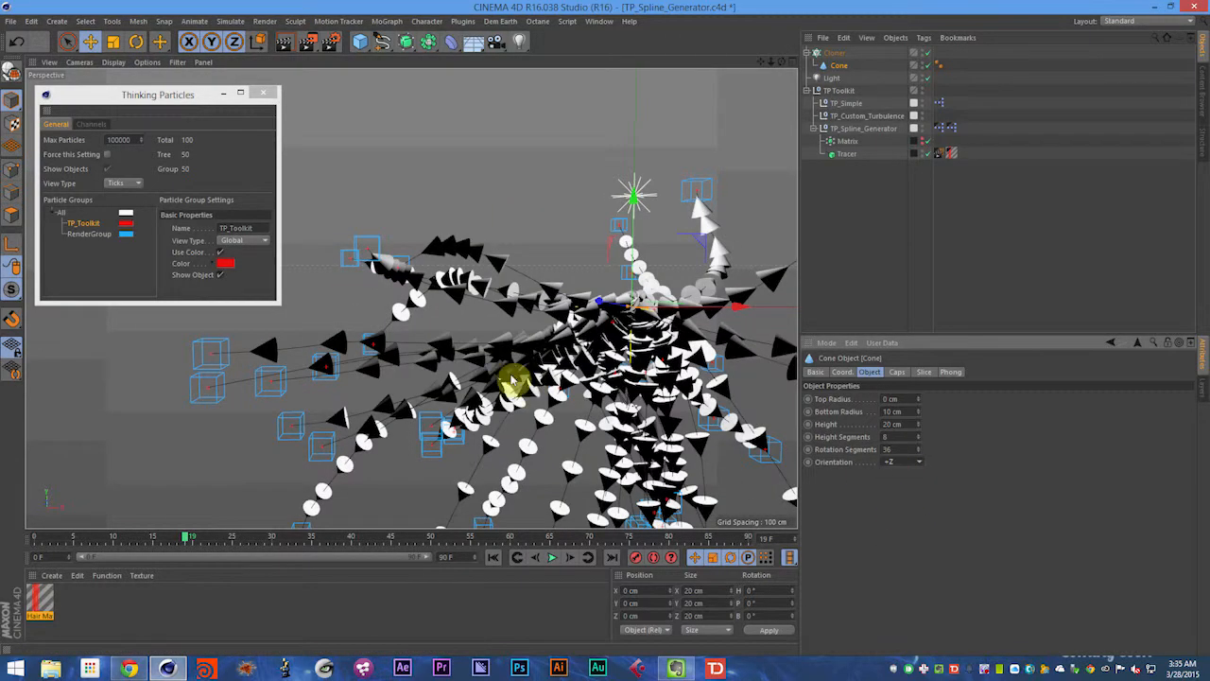
mouse_move(513, 380)
left_mouse_down("alt")
mouse_move(500, 413)
mouse_move(397, 377)
left_mouse_up("alt")
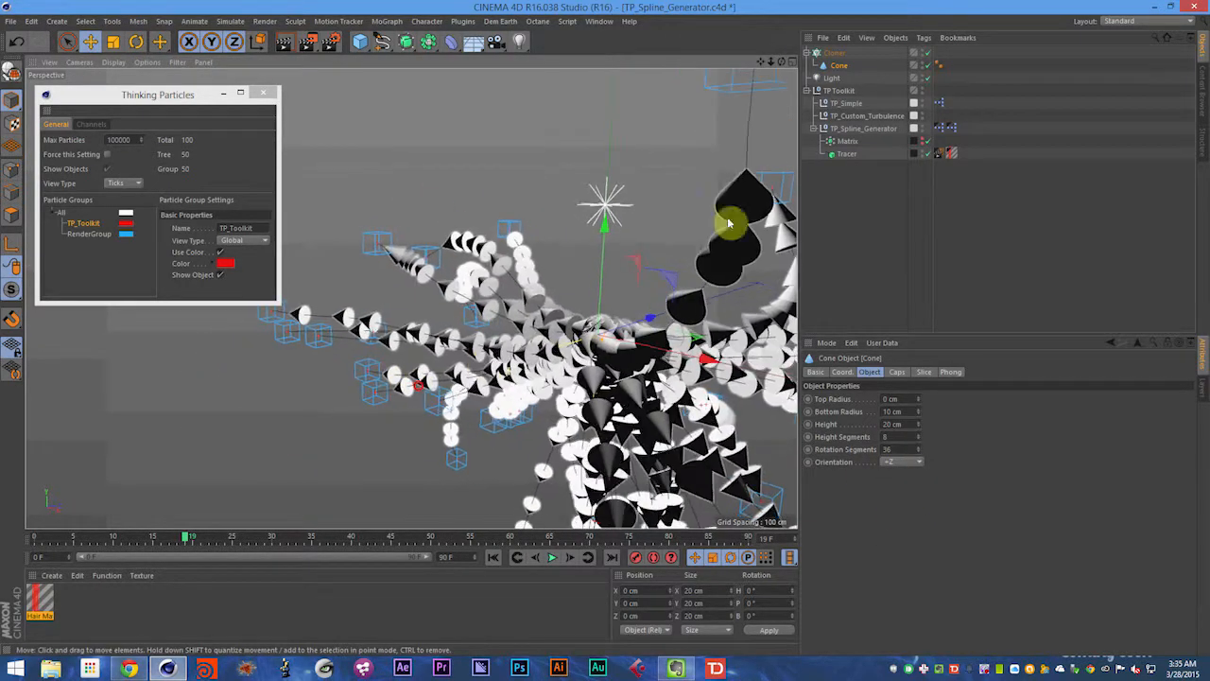
Step: Set TP_Spline_Generator's Intermediate Points to Uniform and inspect the cone spacing at frame 20
left_click(856, 128)
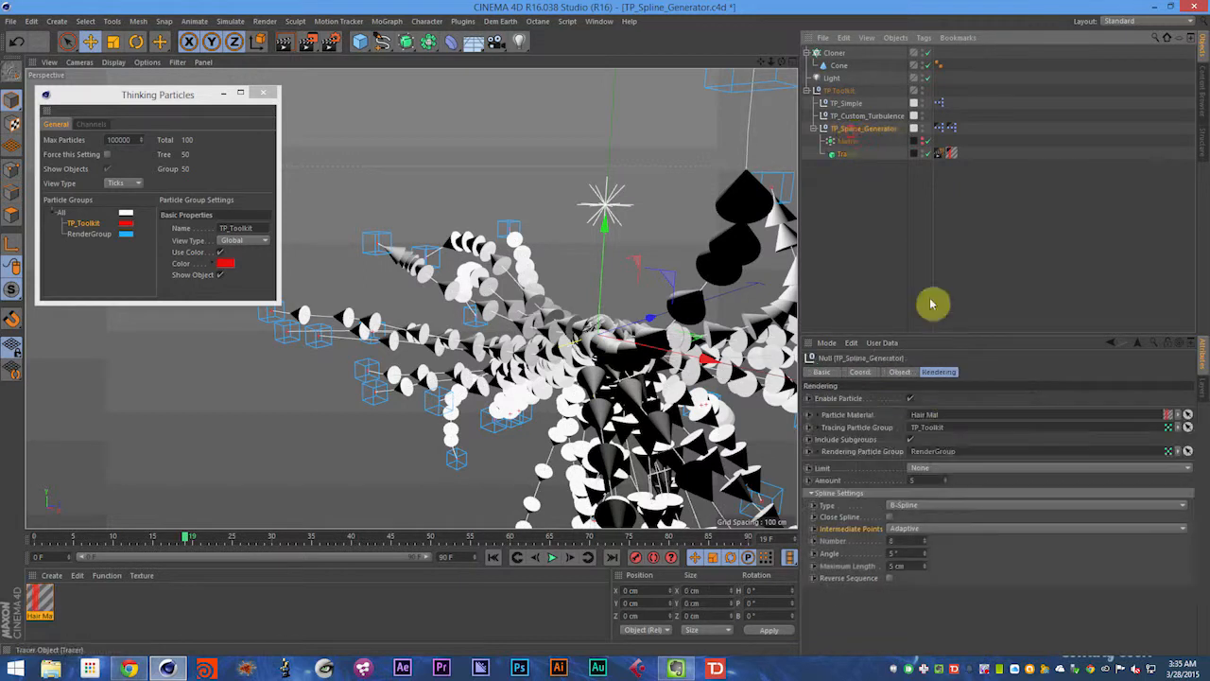
left_click(909, 526)
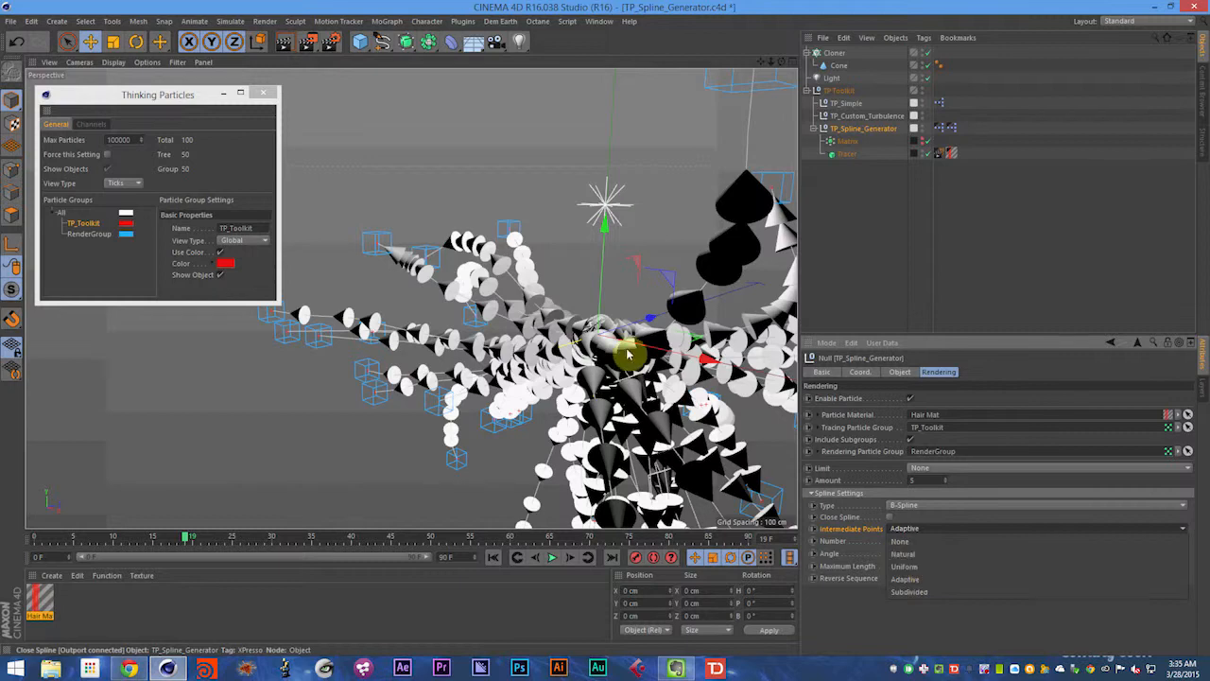
left_click_drag(513, 302, 530, 266, "alt")
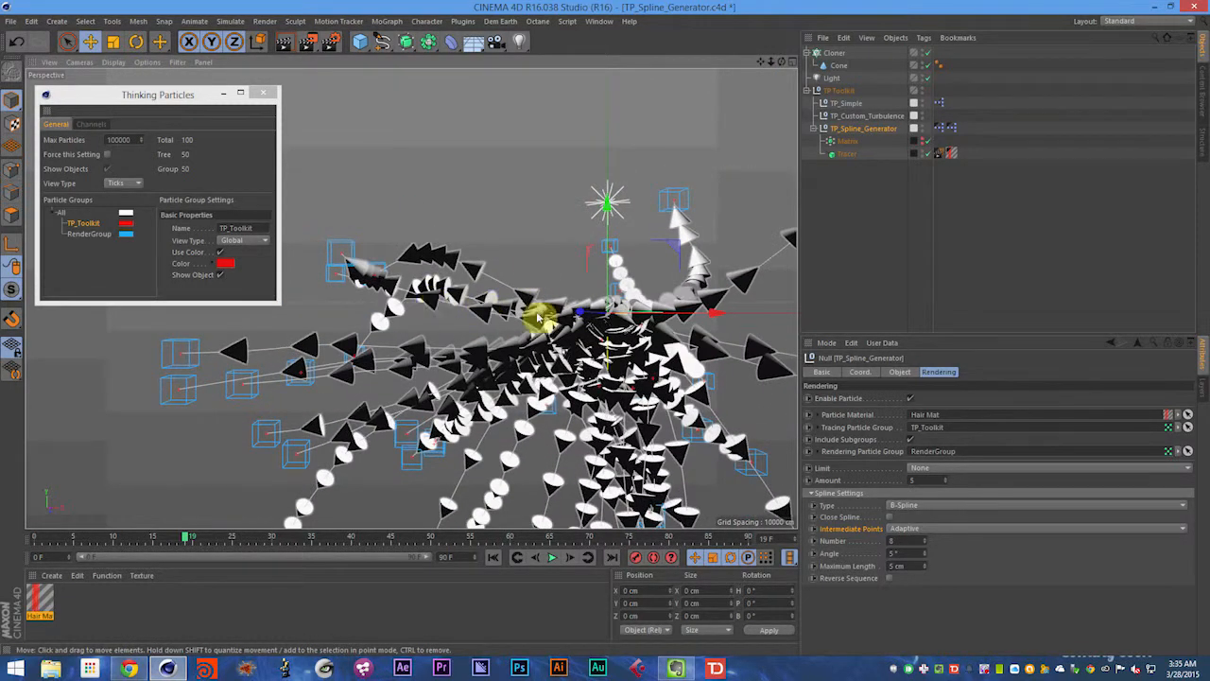
left_click(909, 528)
left_click(923, 566)
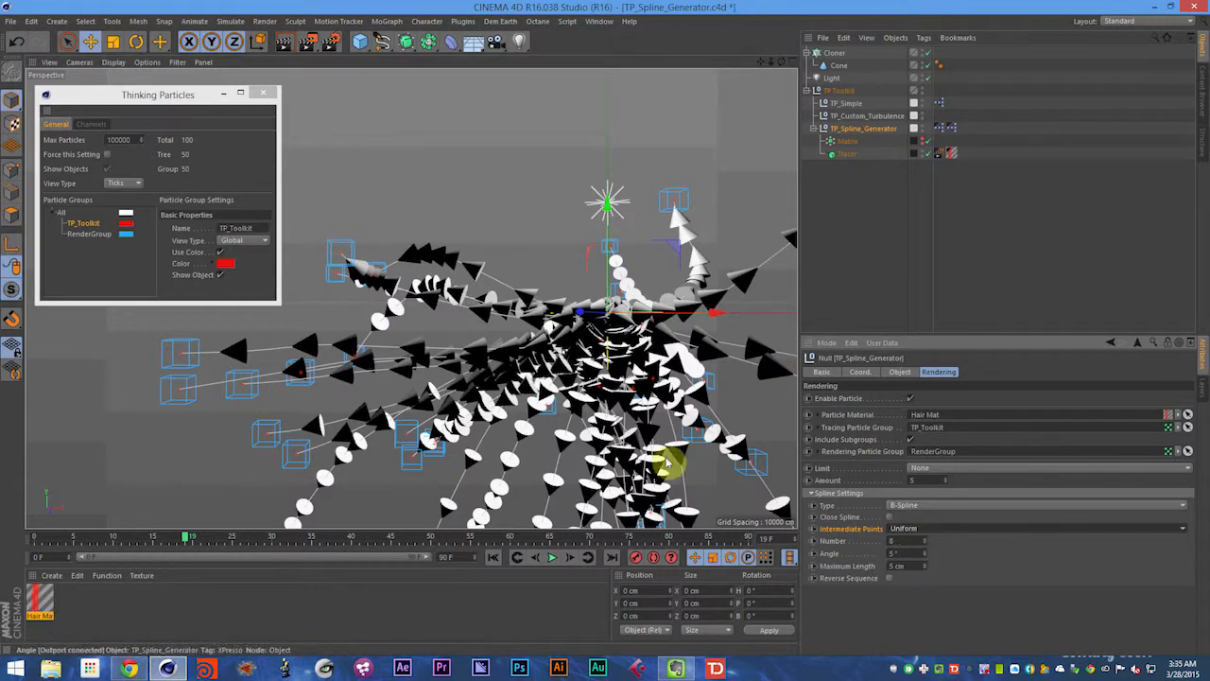
left_click_drag(548, 360, 454, 251, "alt")
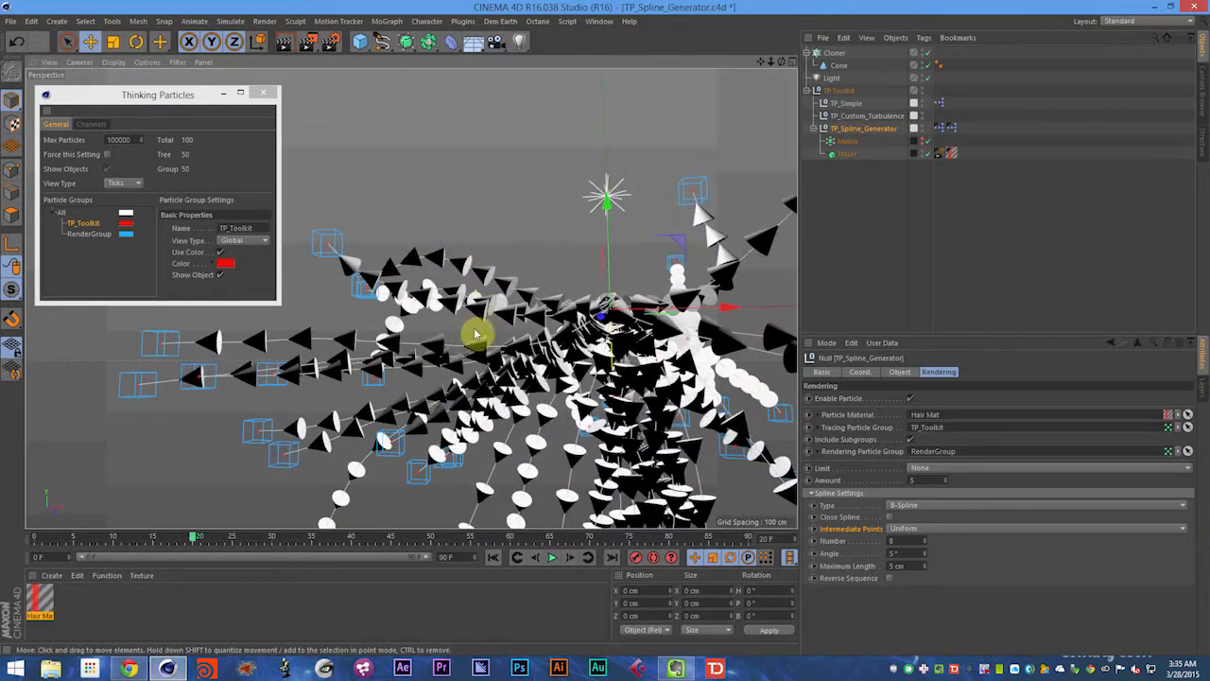
left_click_drag(475, 334, 650, 397, "alt")
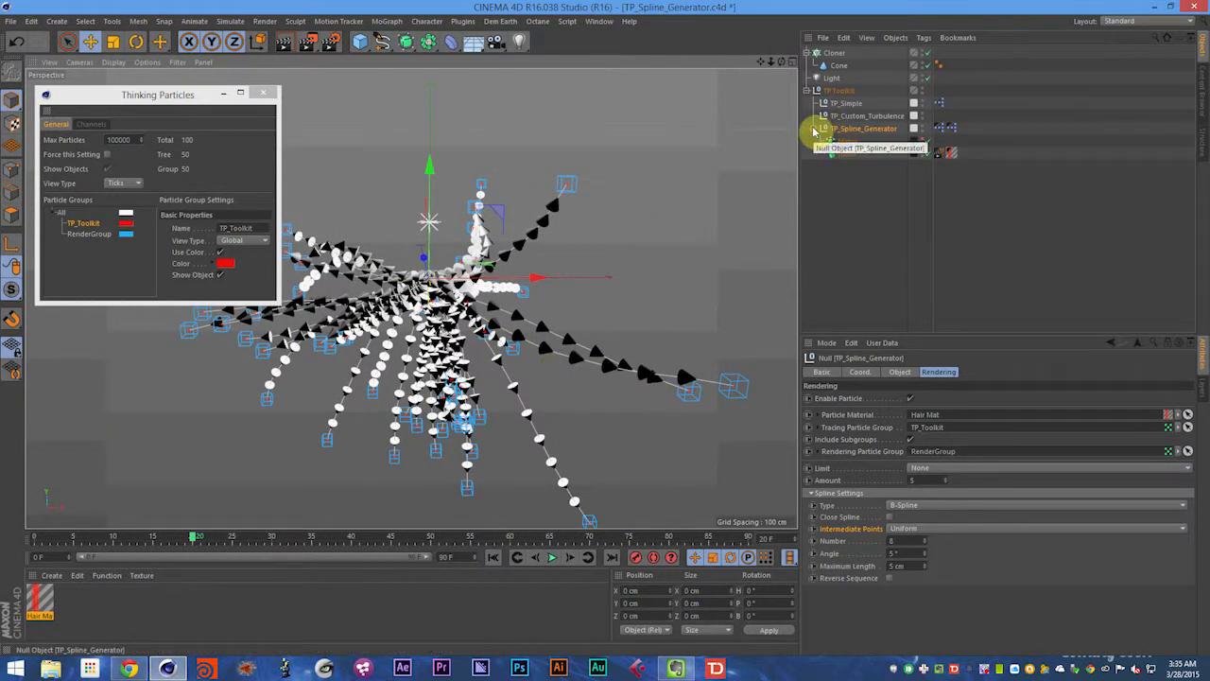
Step: Enable Reverse Sequence on the generated splines and advance the animation to frame 23
left_click(889, 578)
middle_click_drag(469, 304, 518, 318, "alt")
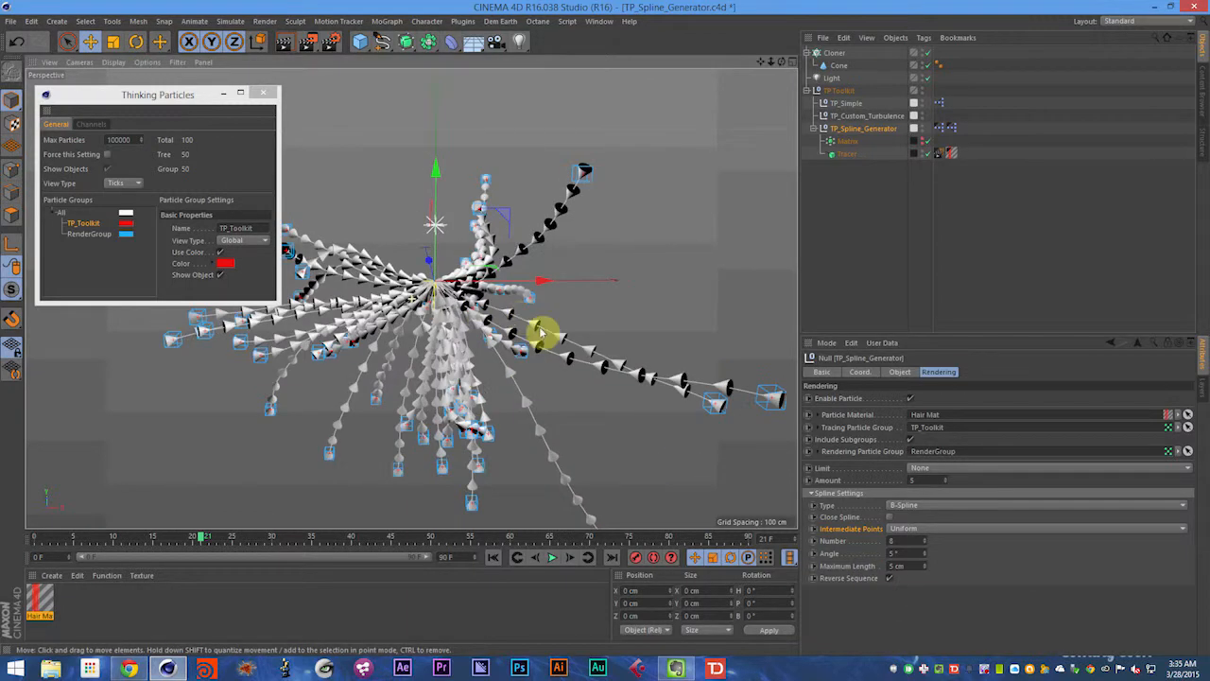
key("g")
key("g")
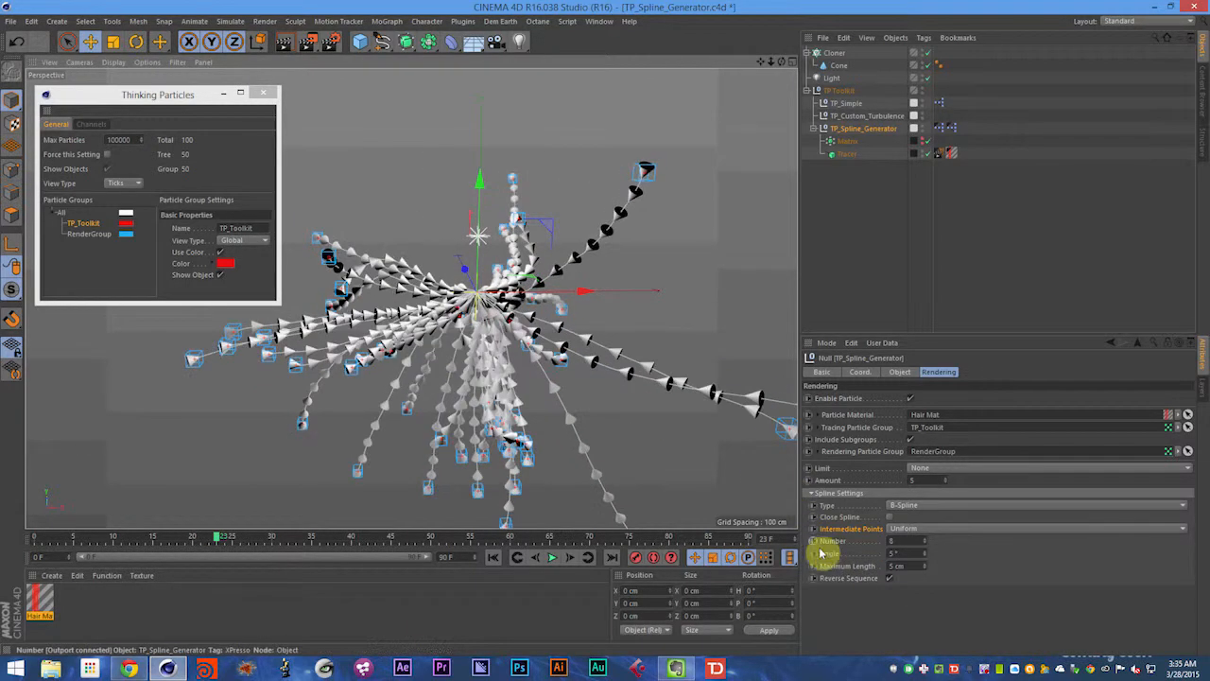
Step: Disable Reverse Sequence on the generated splines, advance to frame 27 and render a preview of the cones in the viewport
left_click(889, 578)
key("g")
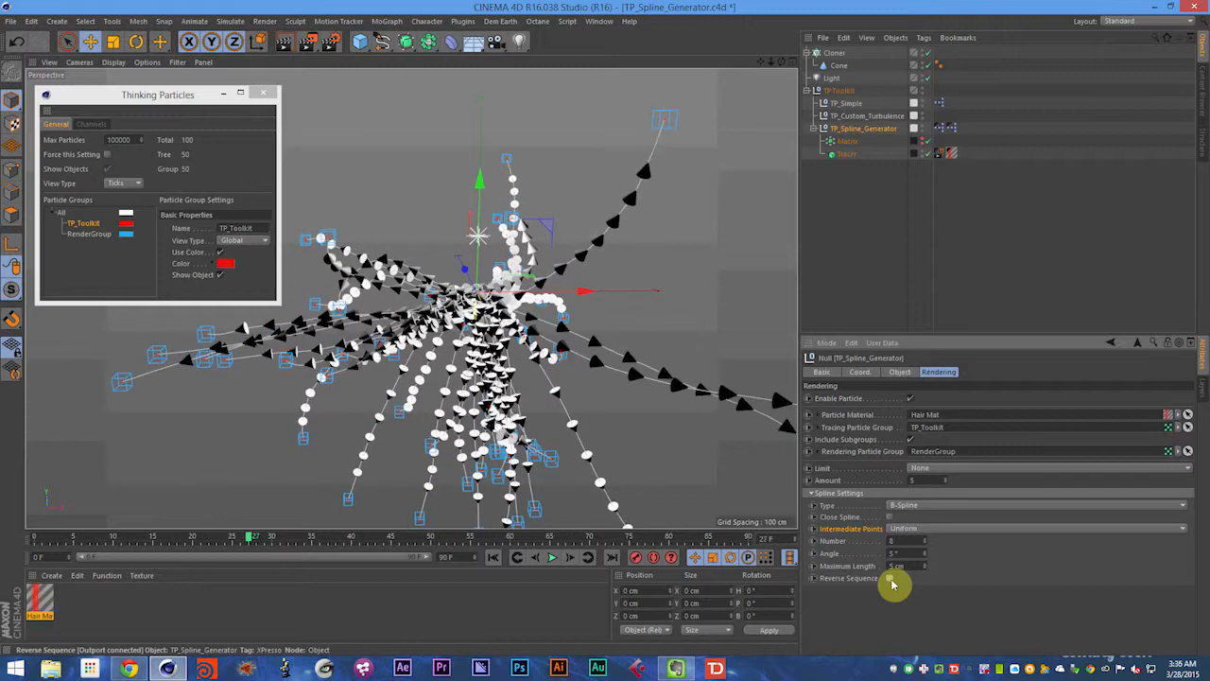
right_click_drag(488, 313, 444, 329, "alt")
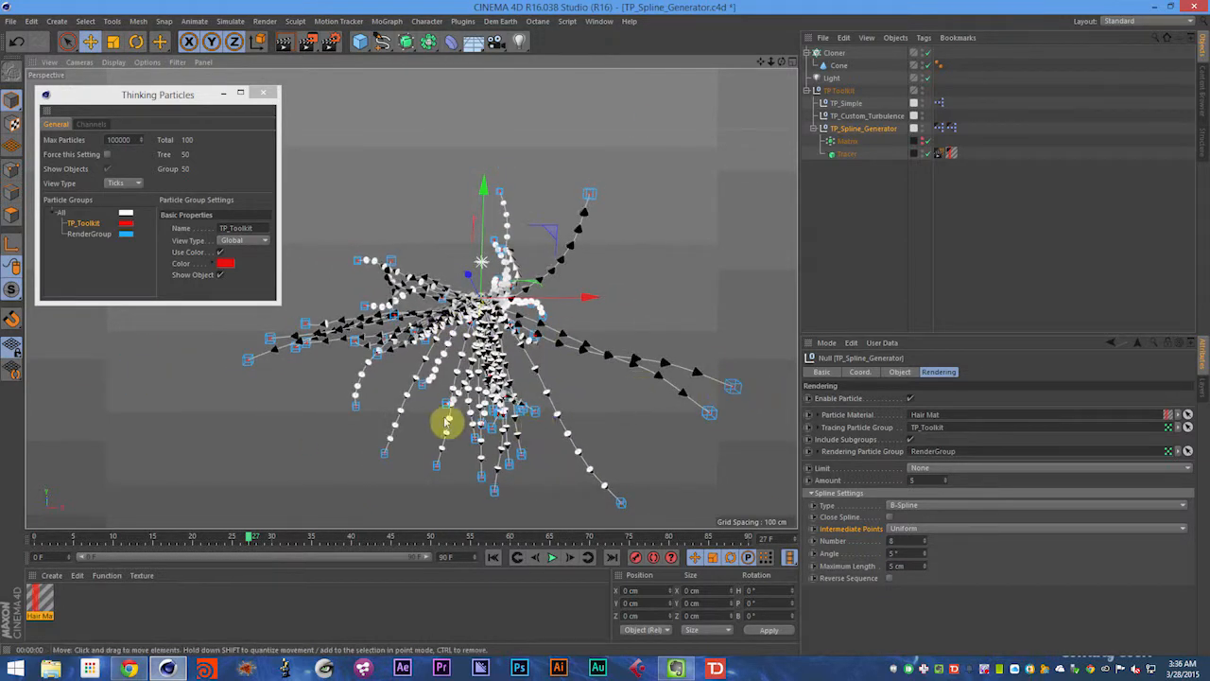
key("ctrl+r")
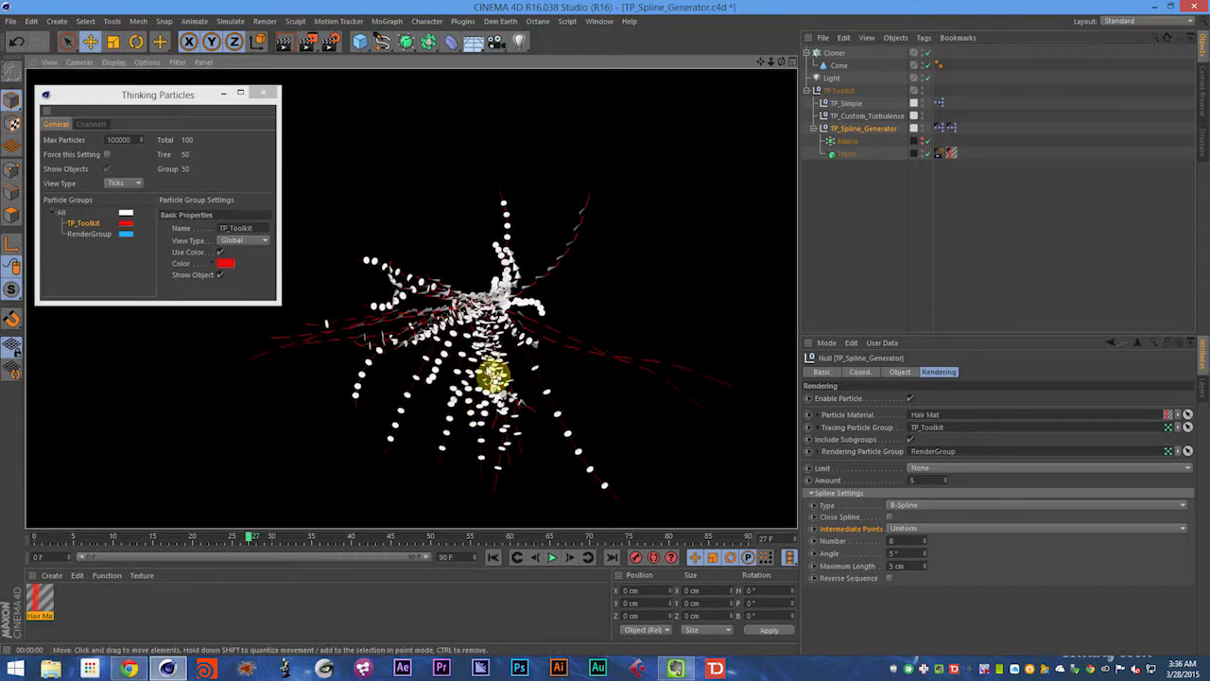
Step: Dismiss the project closing request and delete the Cloner together with its Cone
key("ctrl+F4")
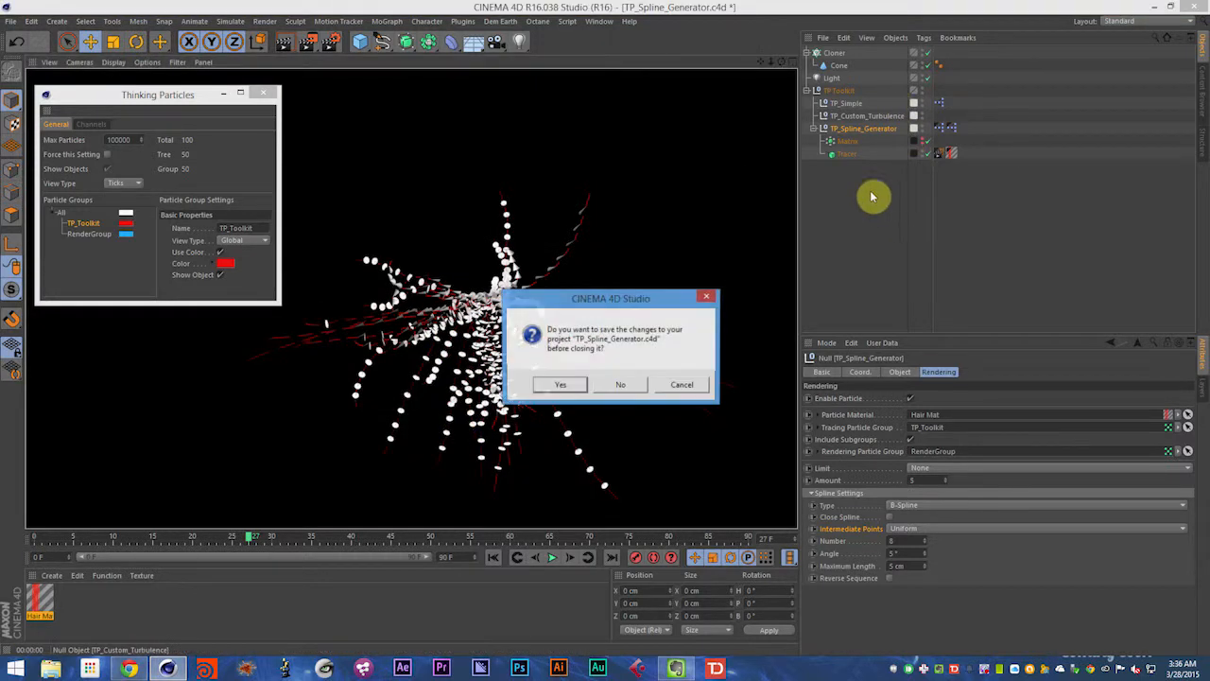
left_click(698, 384)
left_click(832, 54)
key("Delete")
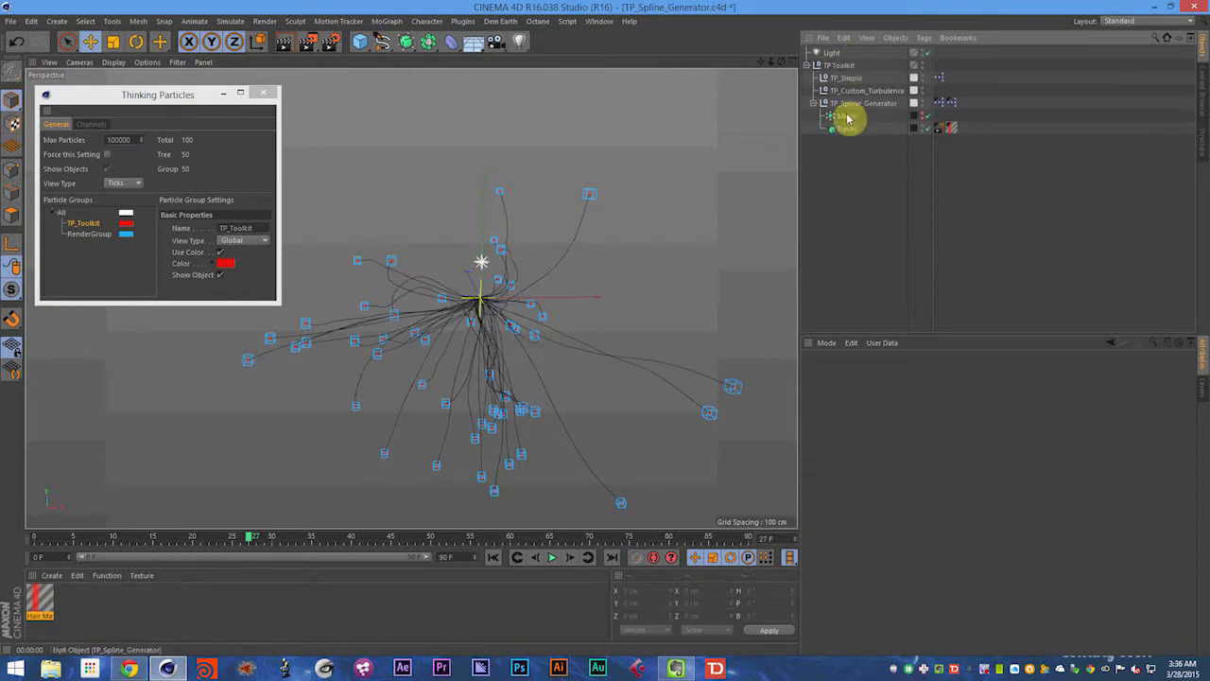
Step: Hide the objects on TP_Spline_Render's Hidden sublayer from the object hierarchy and clear the selection
left_click(851, 103)
left_click(1198, 400)
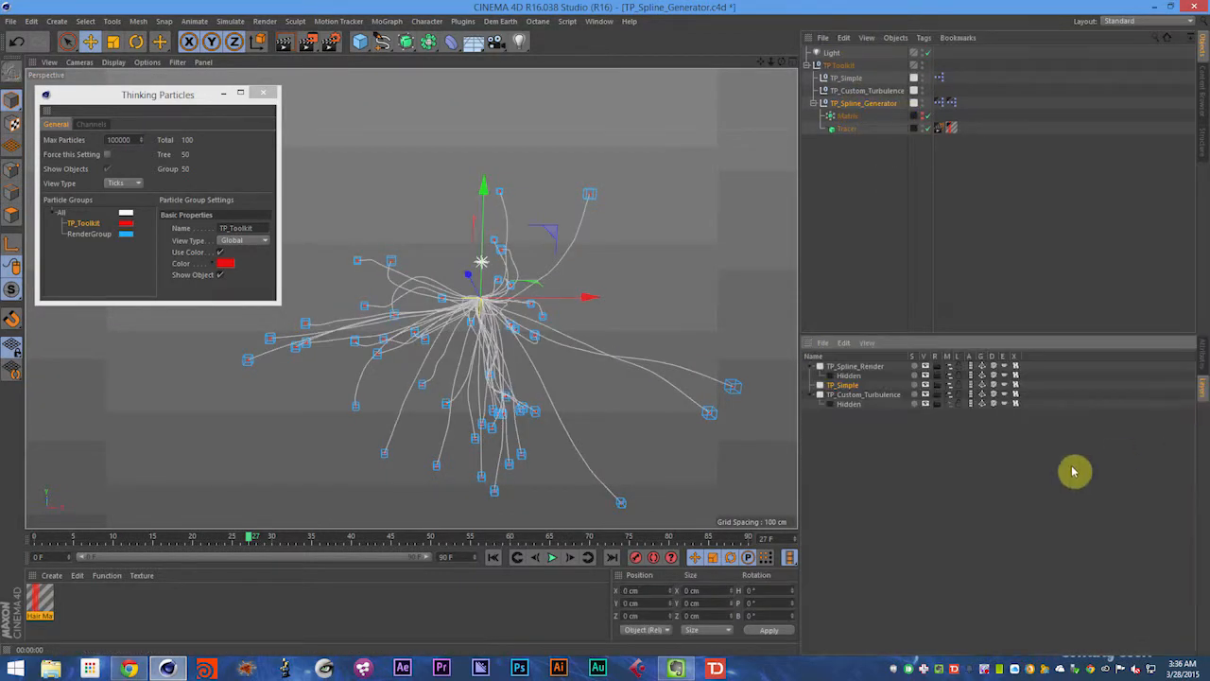
left_click(948, 378)
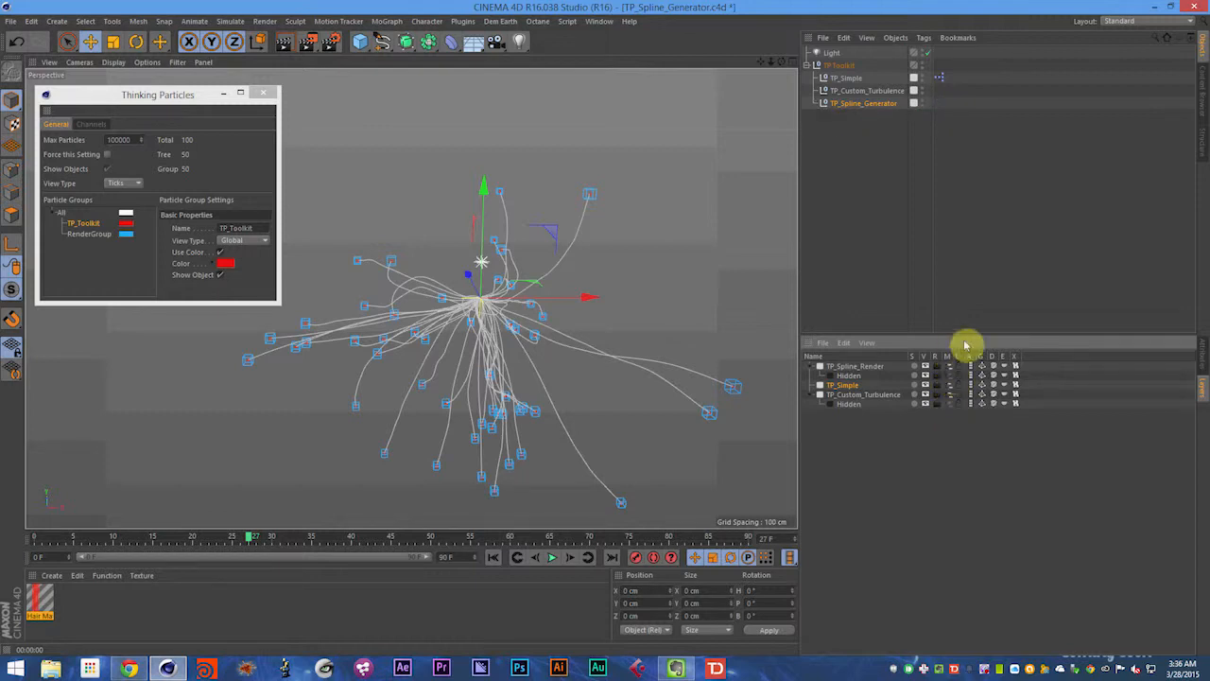
left_click(1197, 354)
left_click(870, 181)
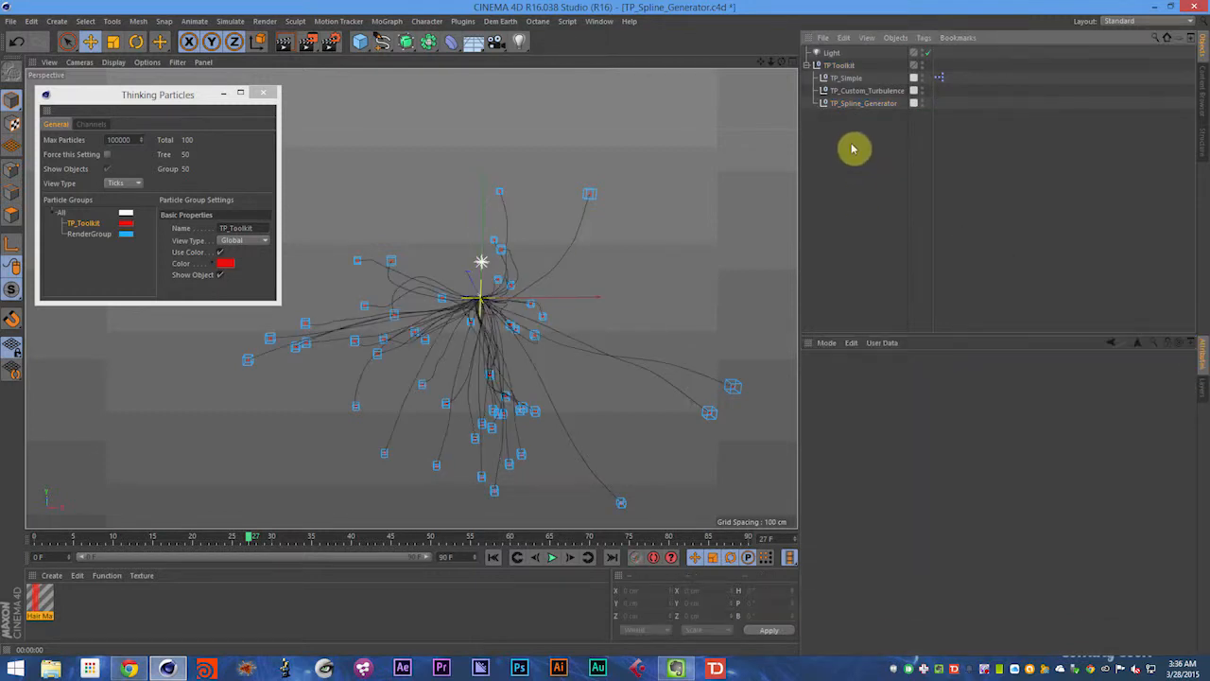
Step: Check TP_Spline_Generator's Rendering settings, leaving nothing selected, and return the animation to frame 0
left_click(841, 103)
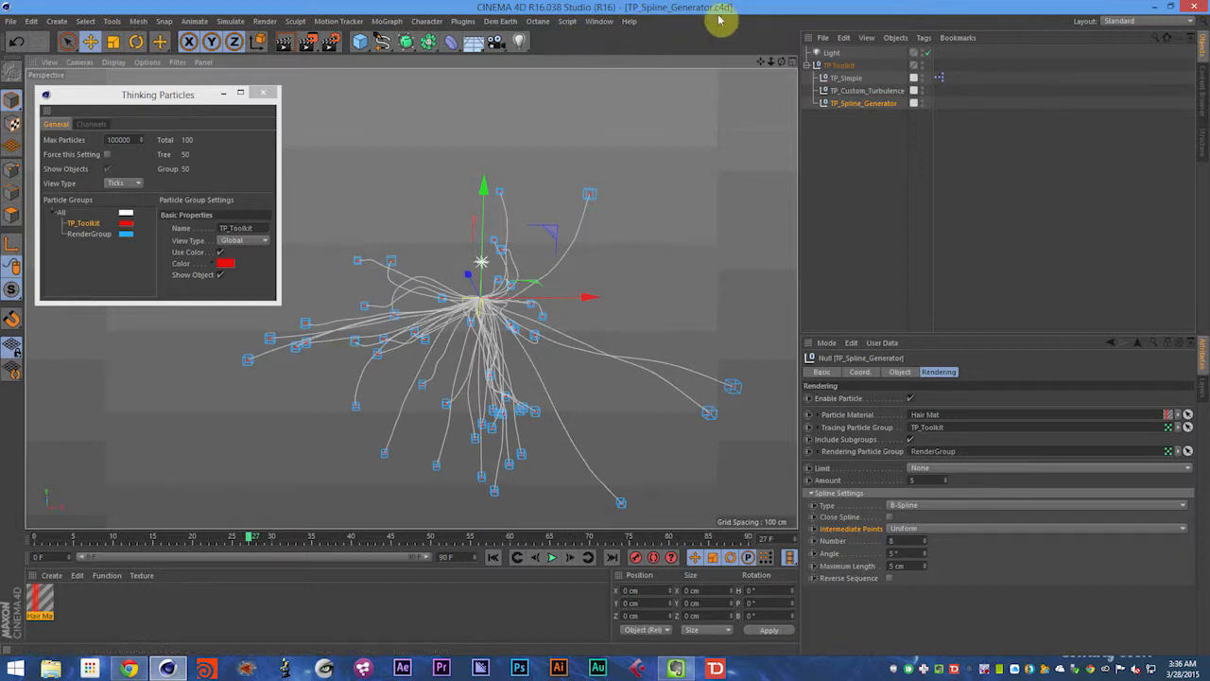
left_click(888, 121)
key("shift+f")
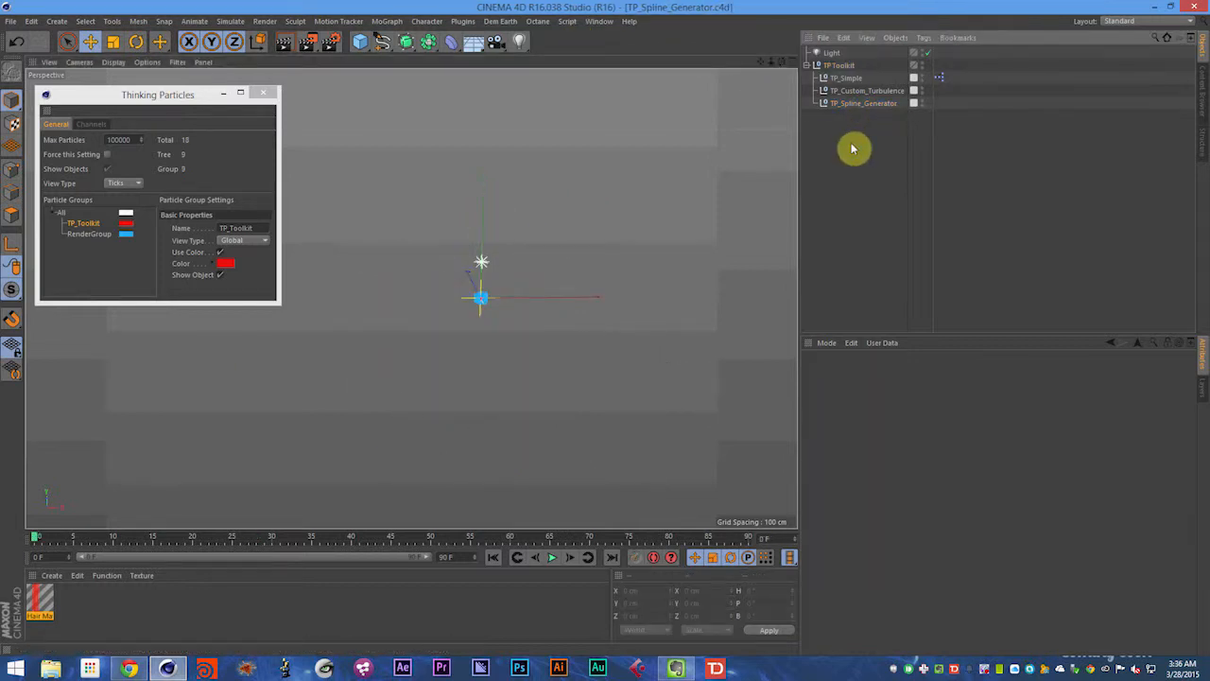